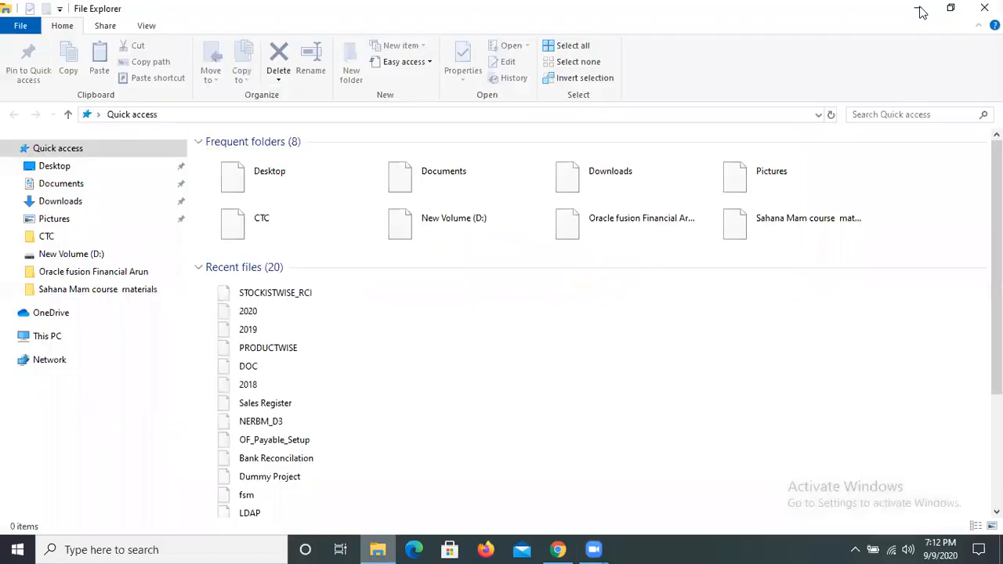
# - Open the Bank Reconcilation workbook and dismiss the Office activation wizard
pyautogui.click(920, 10)
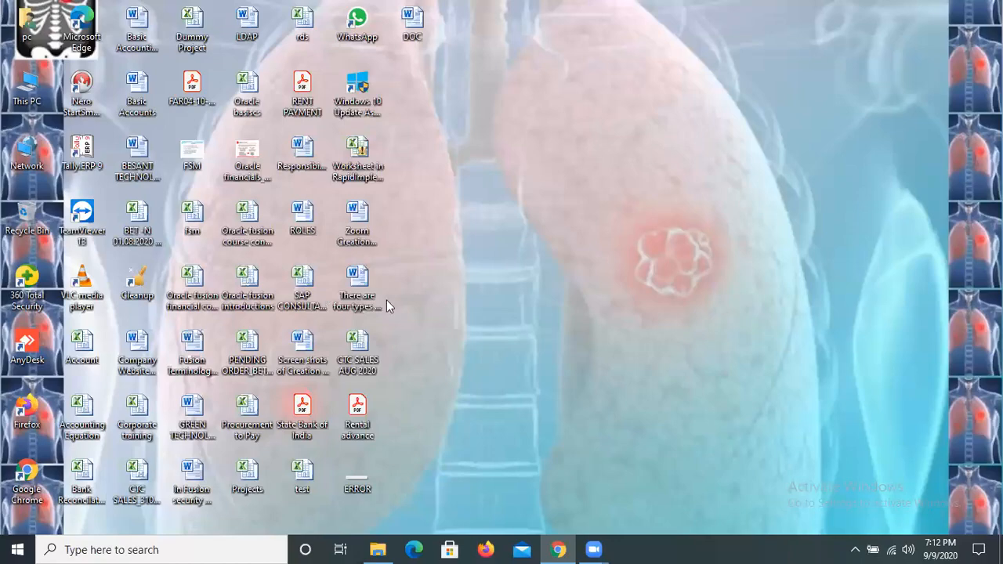
pyautogui.press('super+e')
pyautogui.scroll(3, 386, 306)
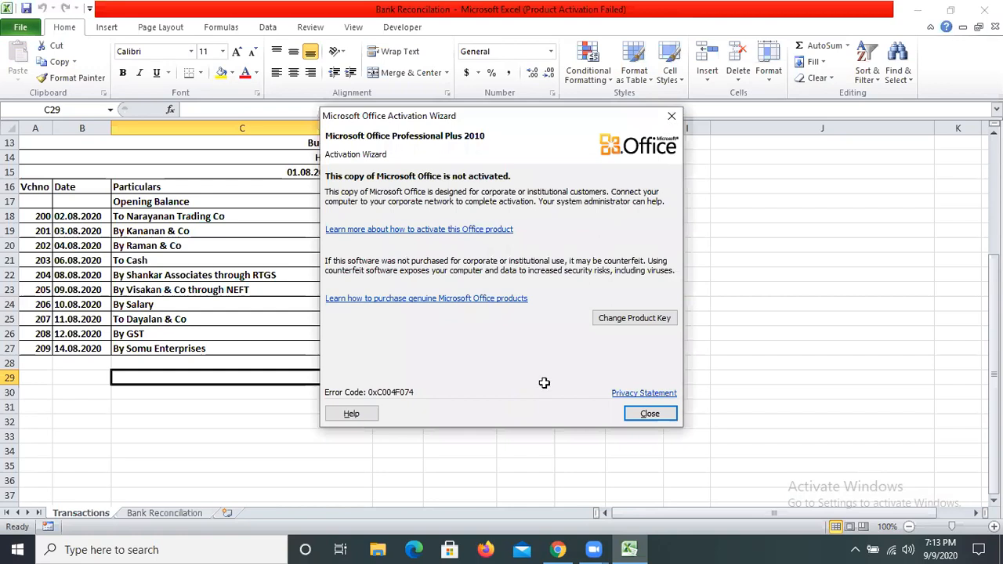
pyautogui.press('Escape')
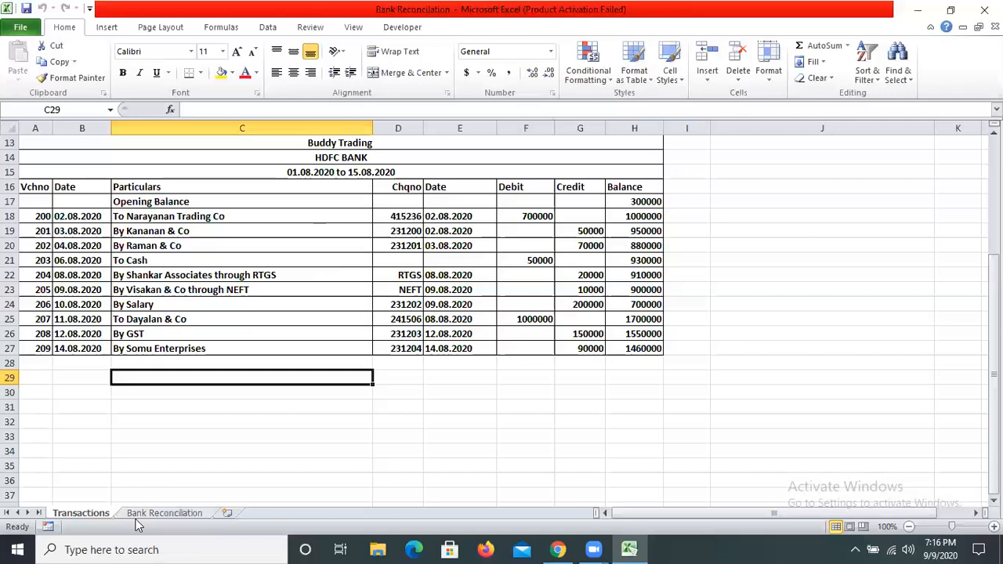
# - Review the HDFC Bank ledger's headings and opening balance, and widen the Balance column slightly
pyautogui.click(334, 144)
pyautogui.press('Down')
pyautogui.press('Down')
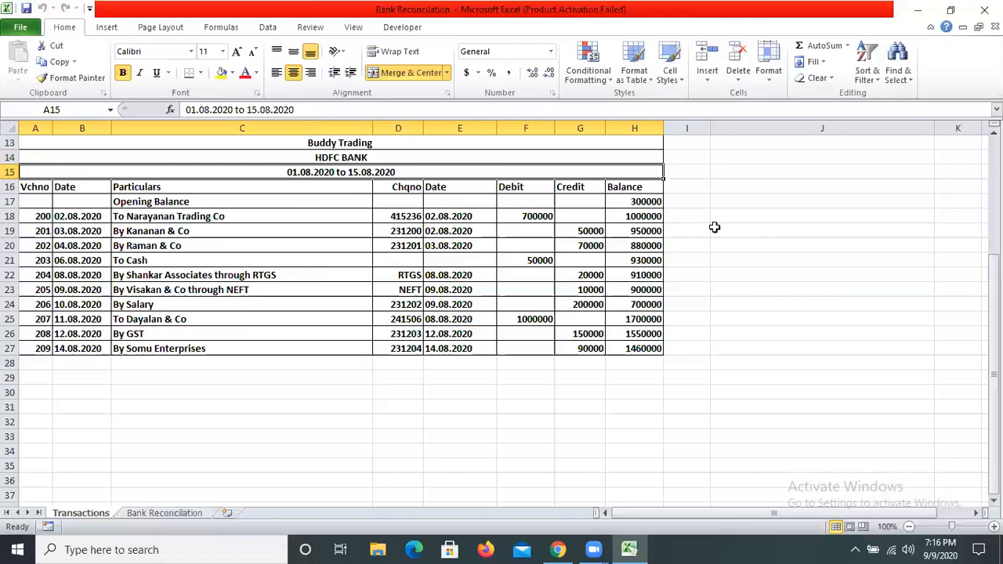
pyautogui.click(633, 201)
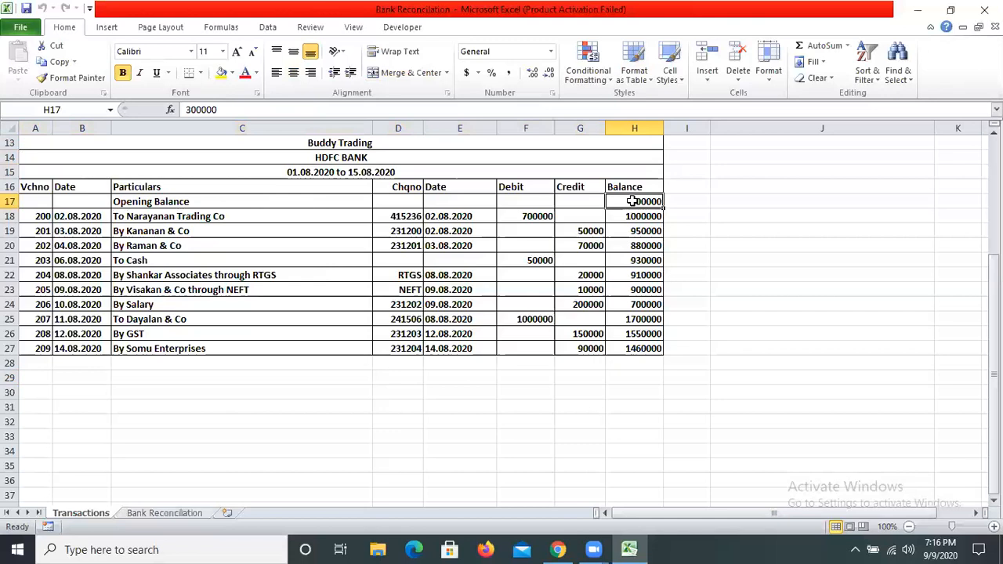
pyautogui.moveTo(662, 128); pyautogui.dragTo(678, 129)
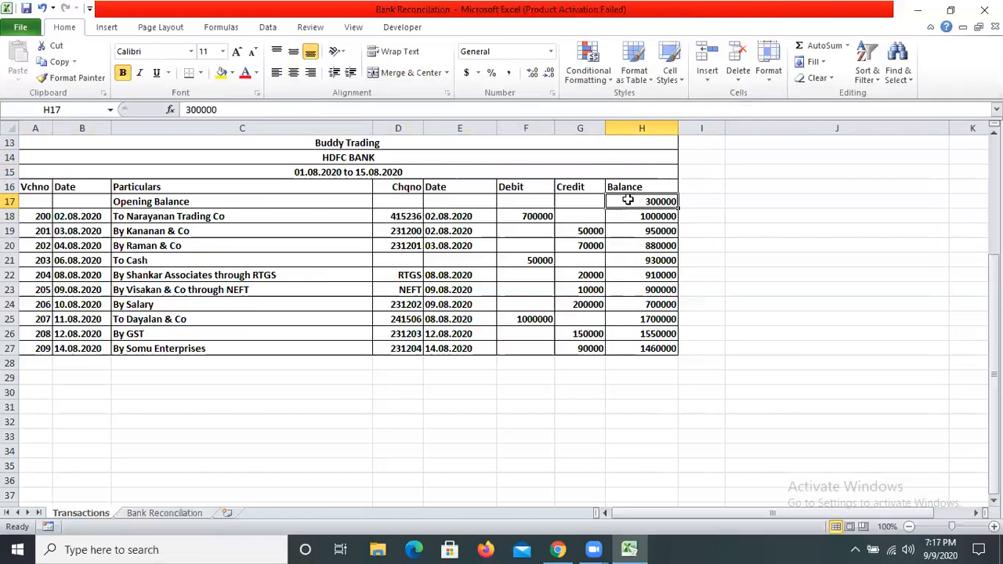
# - Examine the Narayanan Trading Co ledger entry in row 18, from its particulars across to the debit amount and balance formula
pyautogui.click(243, 220)
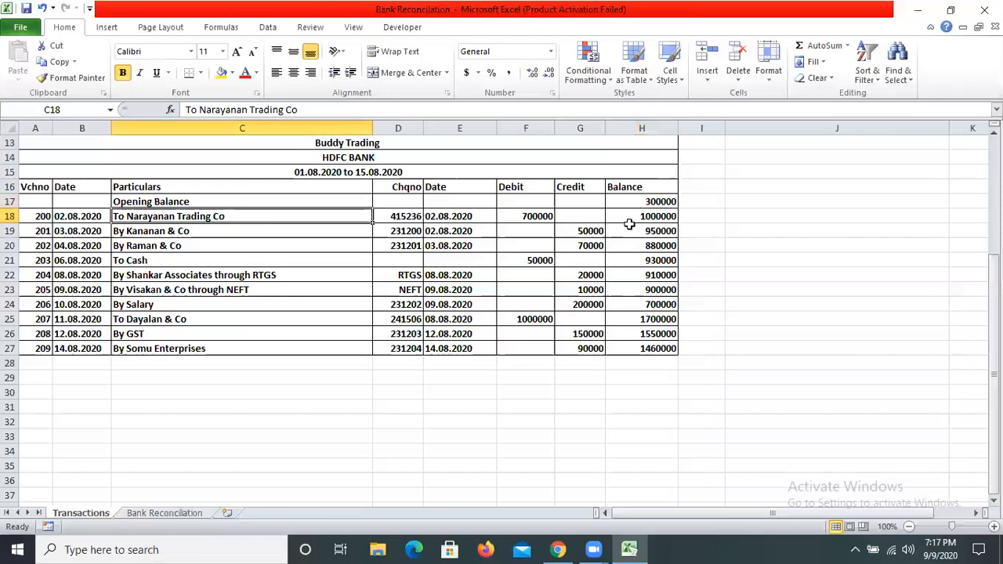
pyautogui.press('Right')
pyautogui.press('Right')
pyautogui.press('Right')
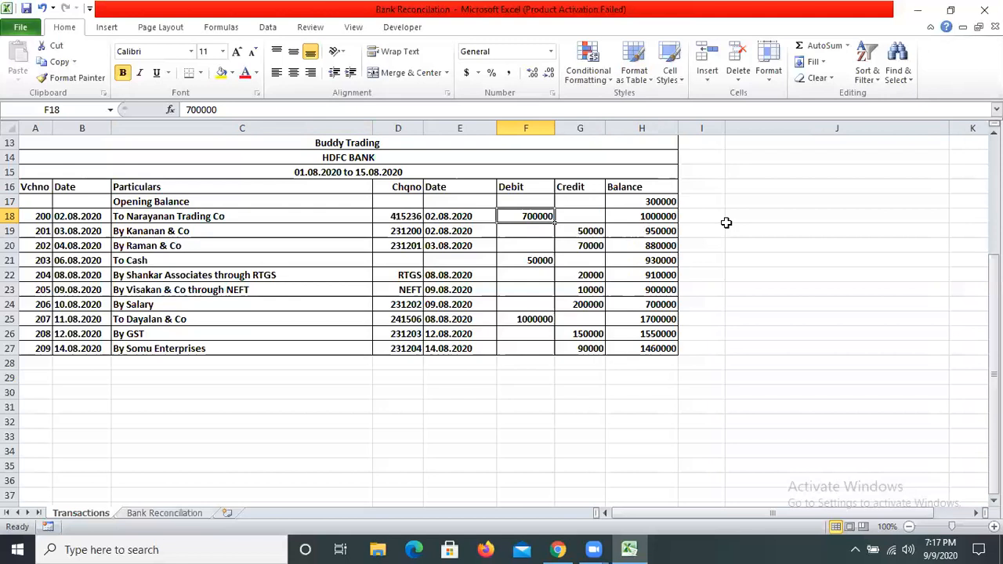
pyautogui.press('Right')
pyautogui.press('Right')
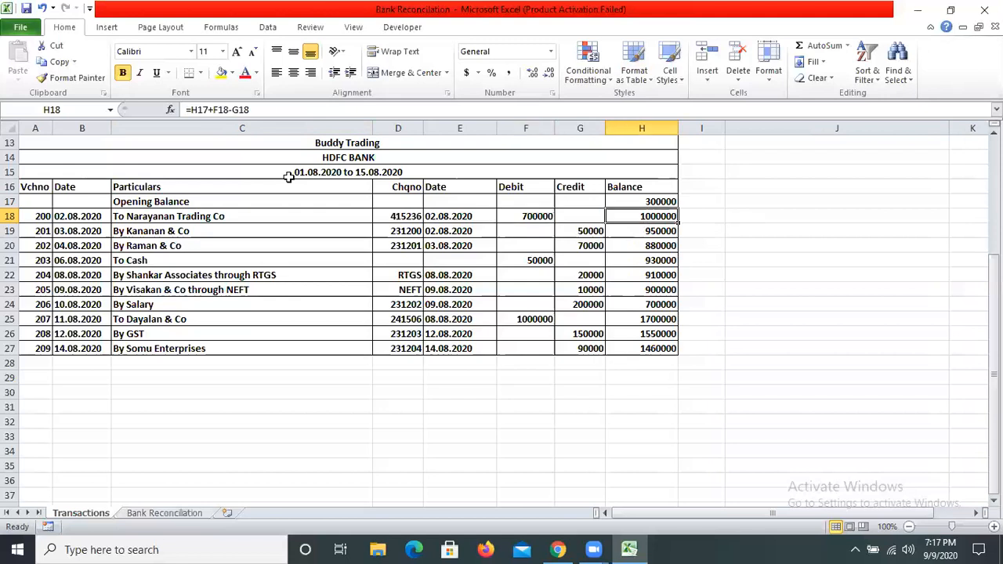
# - Compare the Narayanan Trading Co cheque receipt in the transaction list with its debit entry in the HDFC Bank ledger
pyautogui.click(369, 157)
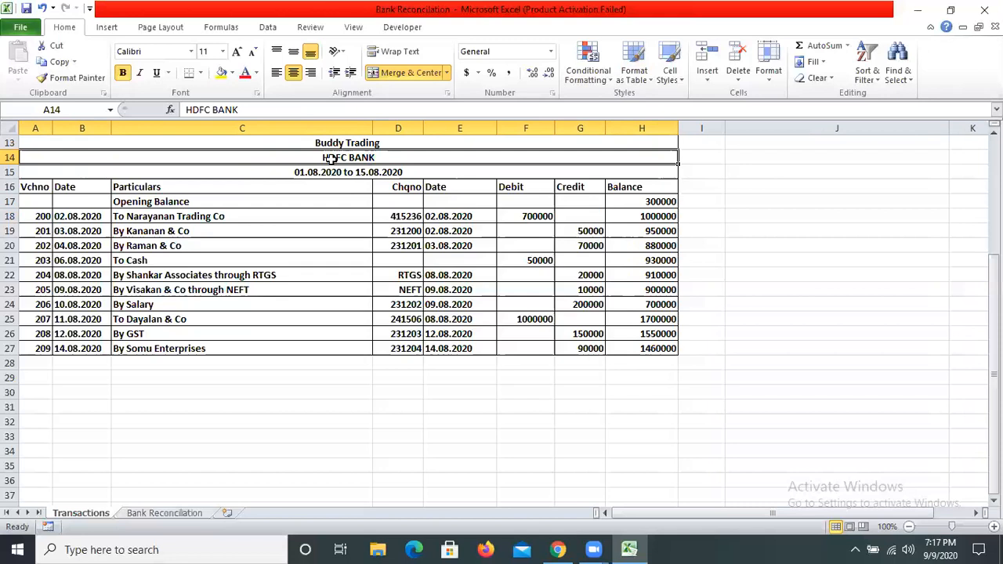
pyautogui.click(196, 236)
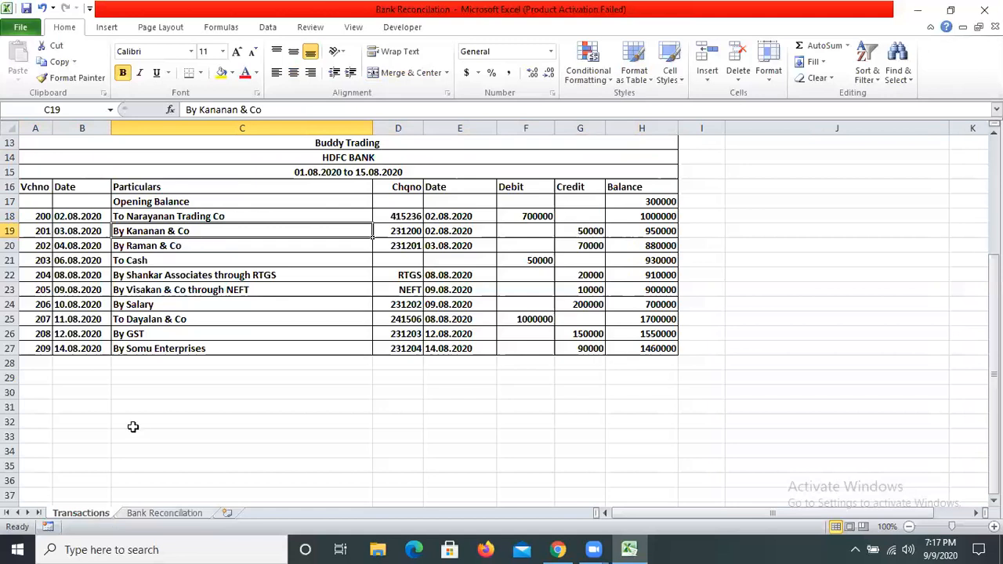
pyautogui.scroll(4, 224, 159)
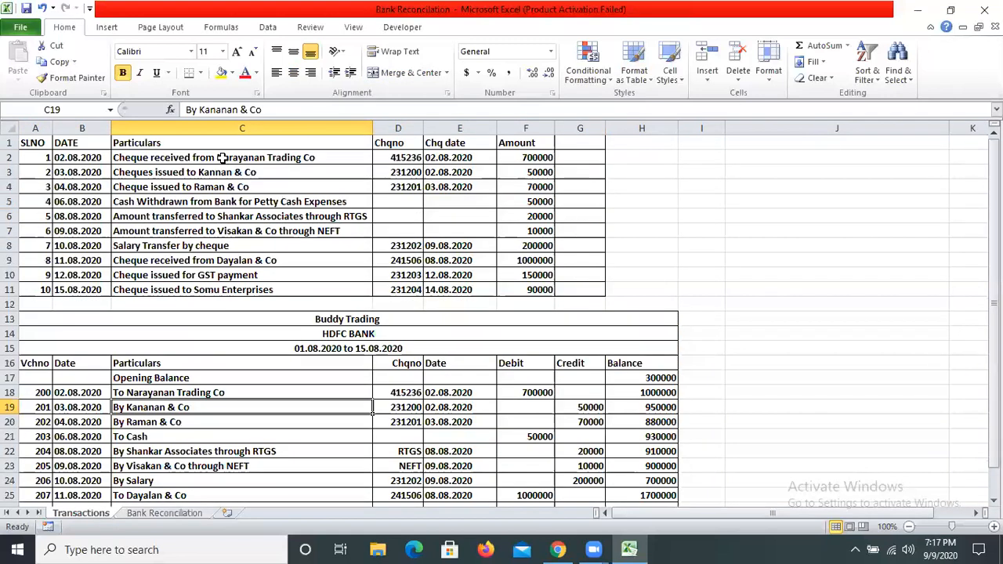
pyautogui.click(313, 160)
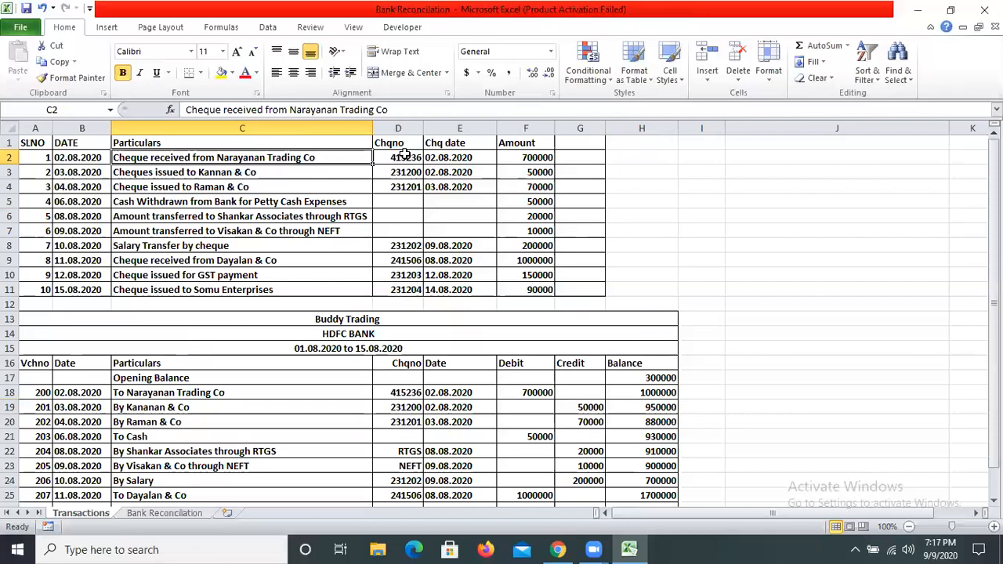
pyautogui.press('Tab')
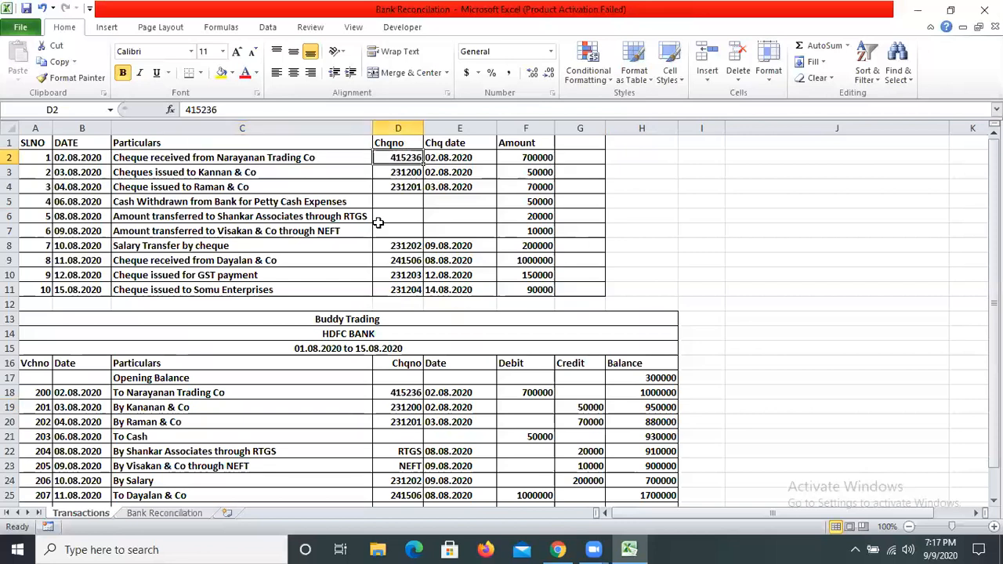
pyautogui.press('Tab')
pyautogui.press('Tab')
pyautogui.press('Tab')
pyautogui.scroll(-3, 379, 223)
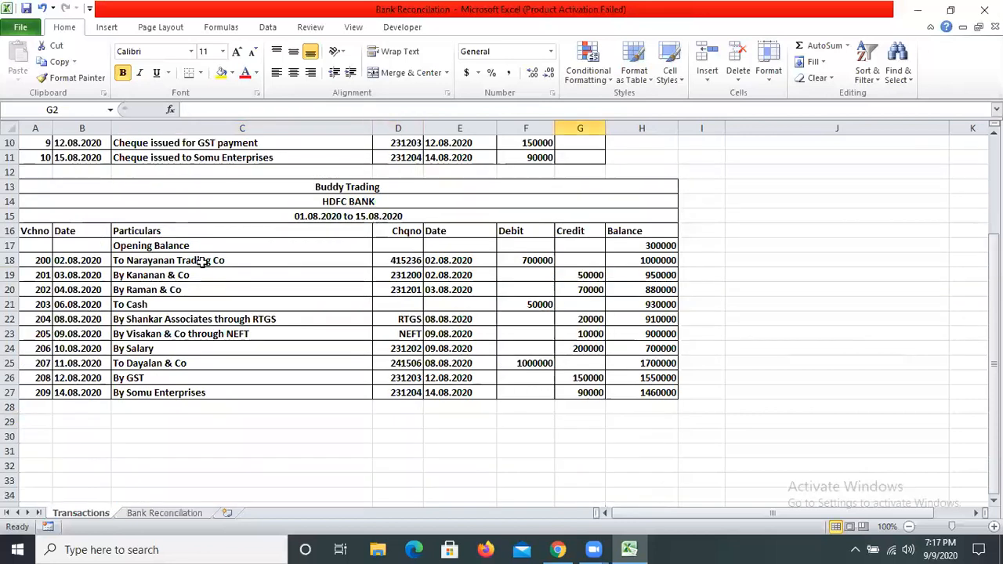
pyautogui.click(354, 261)
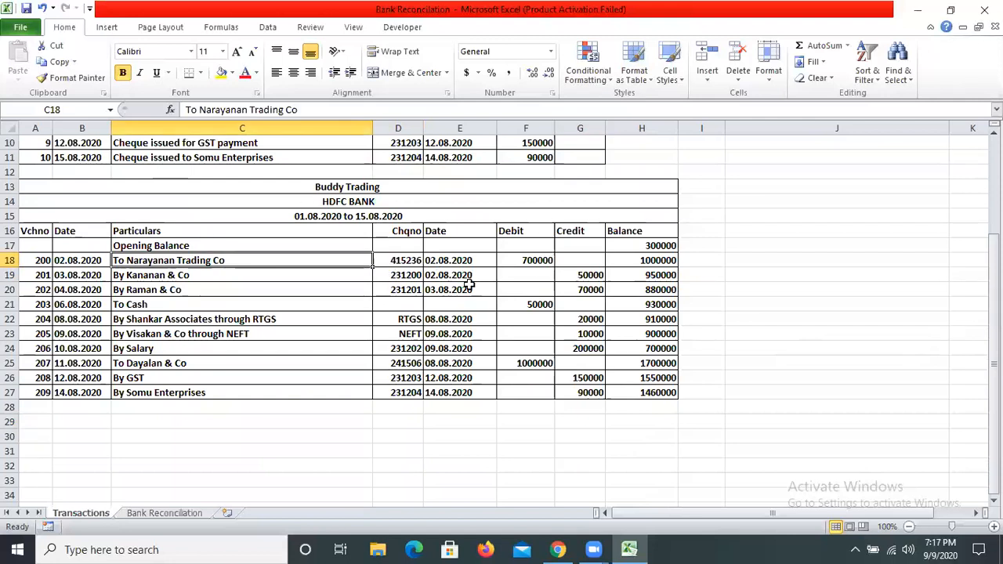
pyautogui.click(526, 261)
pyautogui.scroll(3, 368, 342)
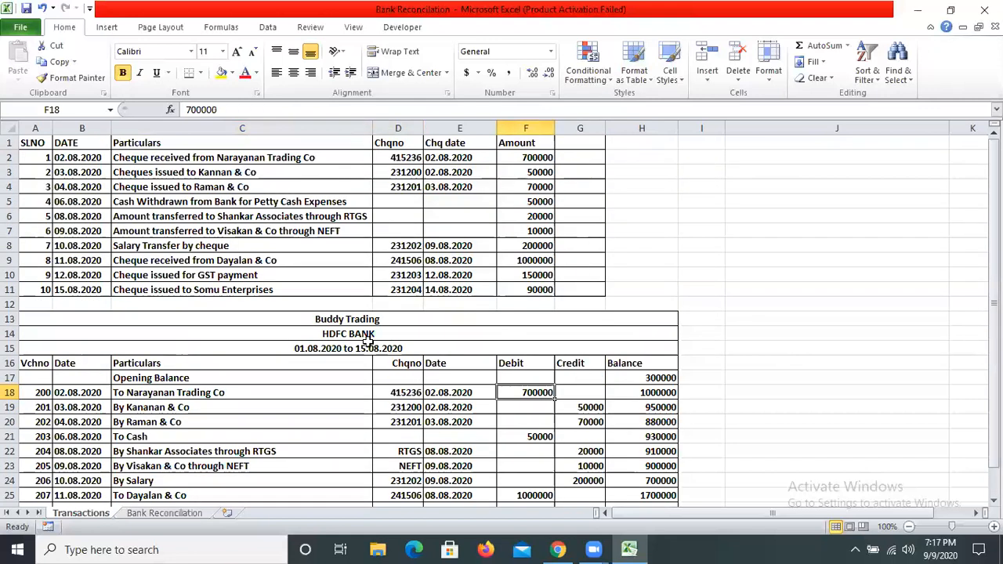
# - Examine the Buddy Trading and HDFC Bank headings above the ledger to see whose books it represents
pyautogui.click(451, 333)
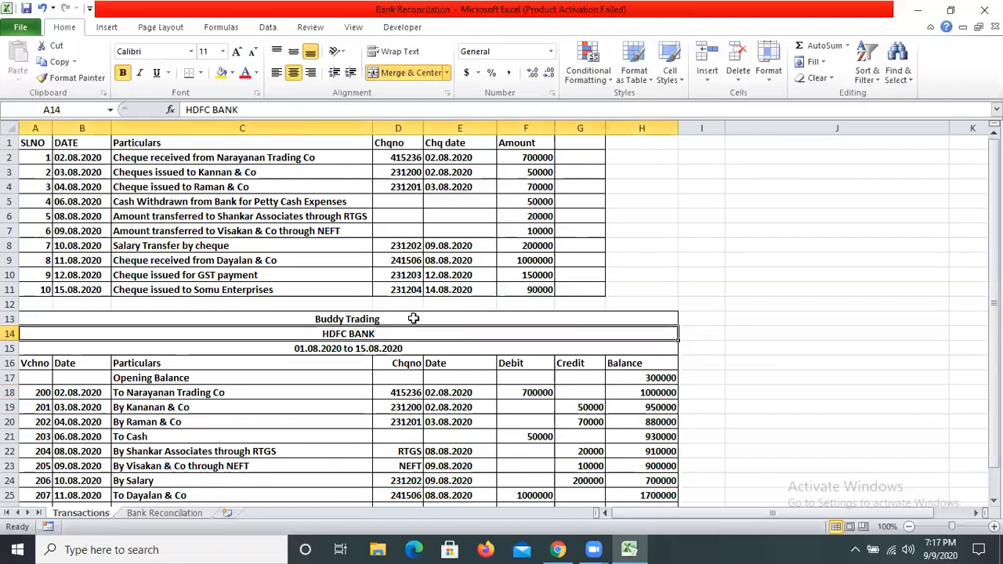
pyautogui.click(413, 306)
pyautogui.click(411, 319)
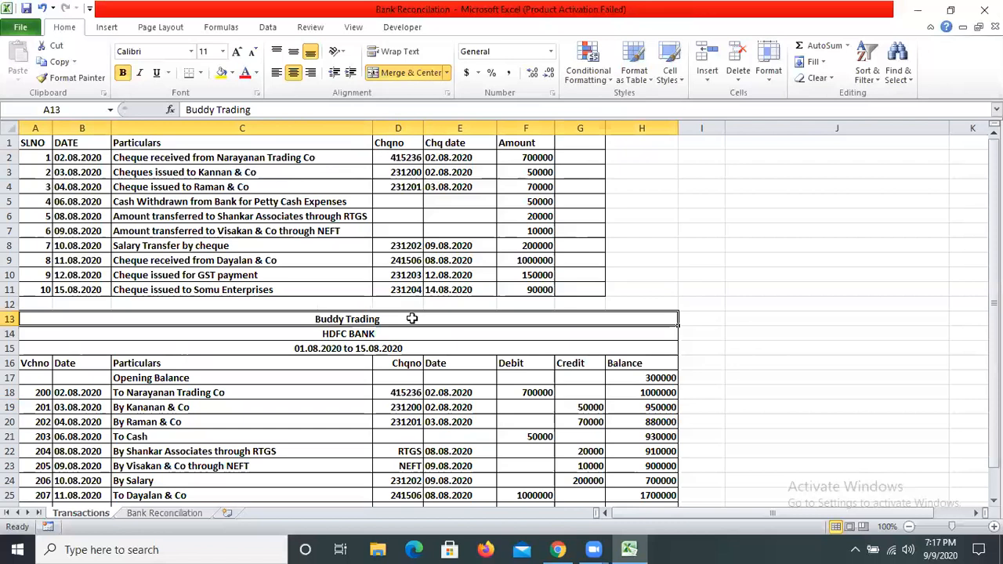
pyautogui.click(383, 329)
pyautogui.scroll(-2, 385, 286)
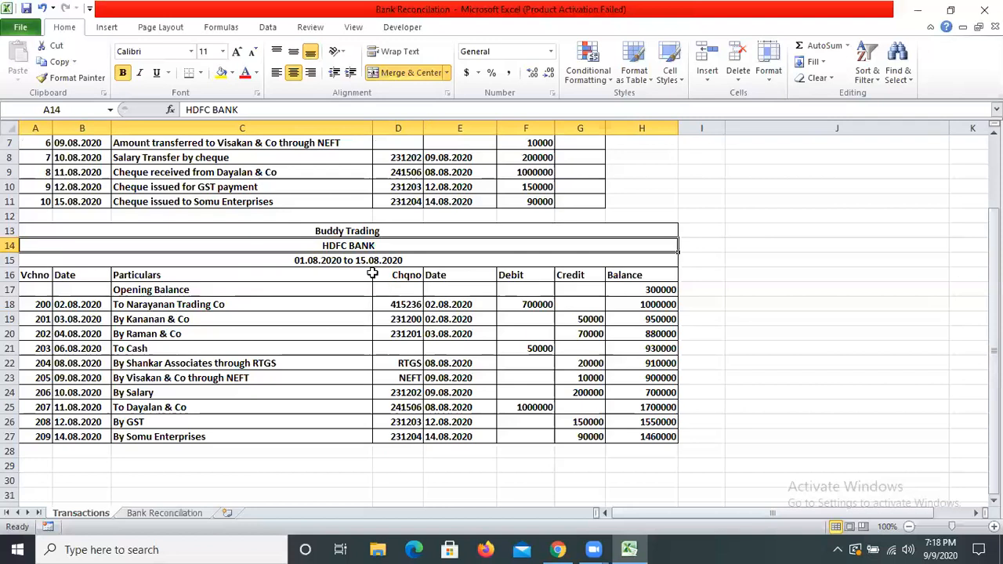
pyautogui.scroll(2, 373, 272)
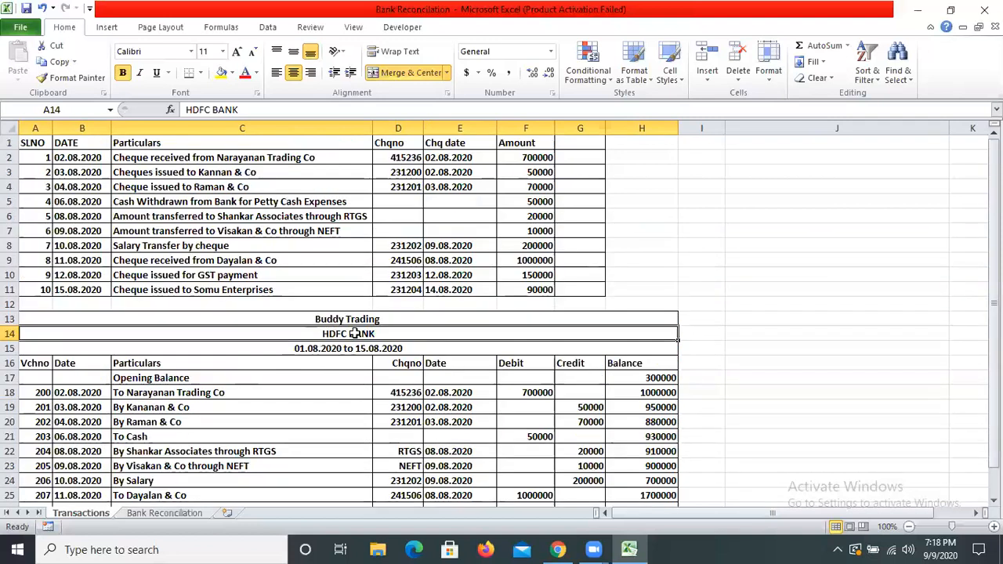
# - Trace the Narayanan Trading Co ledger entry in row 18 to its debit amount and the source transaction in row 2
pyautogui.click(177, 397)
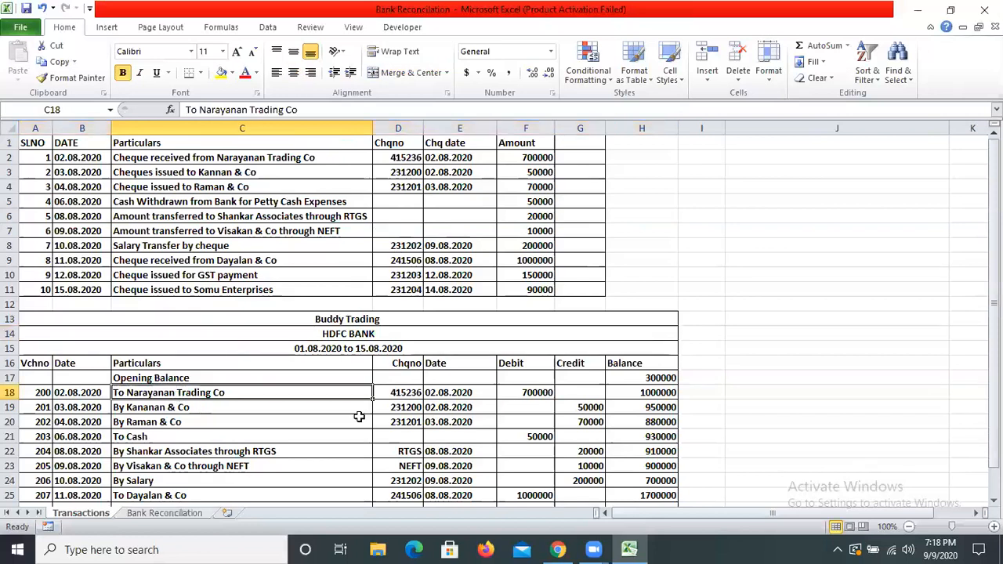
pyautogui.press('Right')
pyautogui.press('Right')
pyautogui.press('Right')
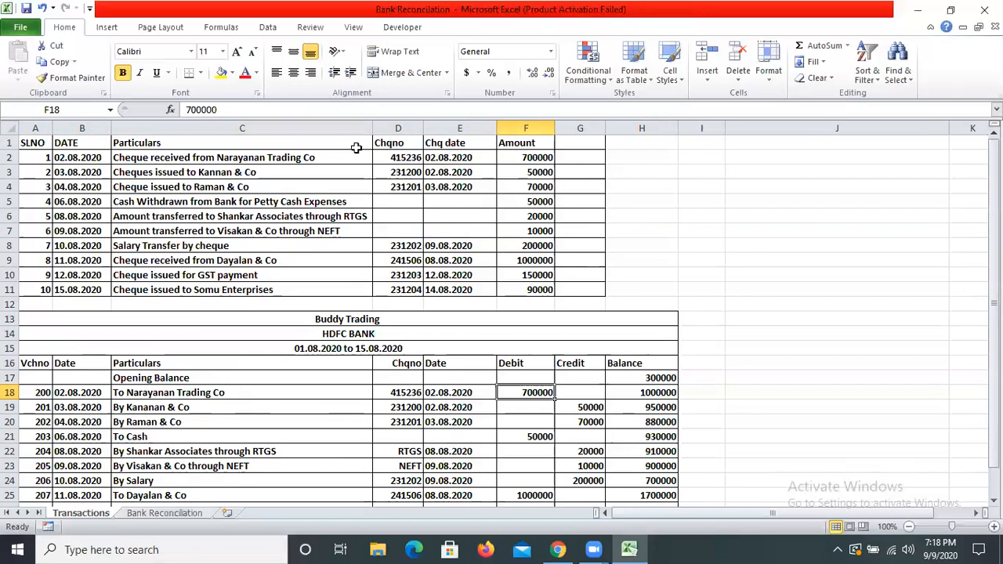
pyautogui.click(261, 160)
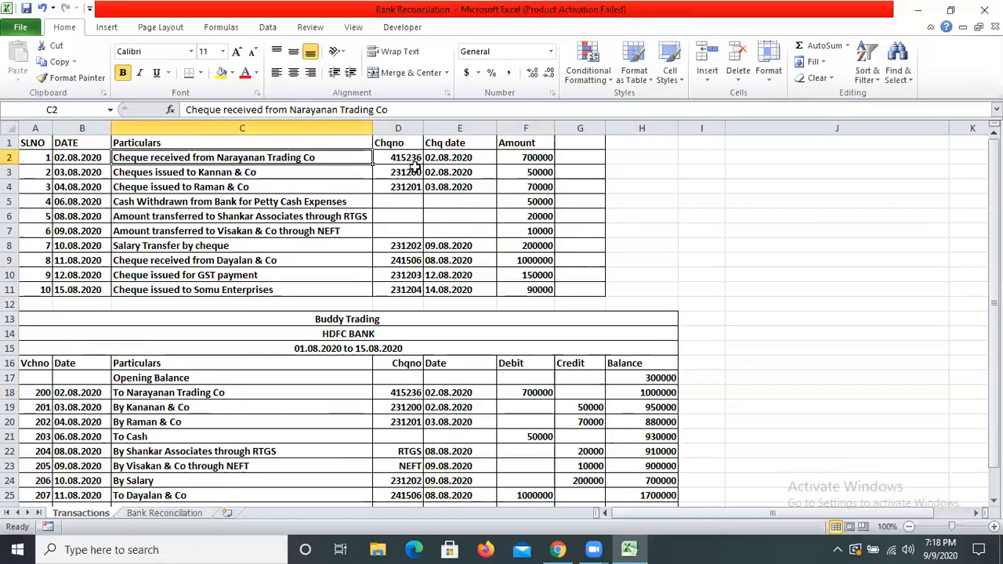
pyautogui.click(305, 340)
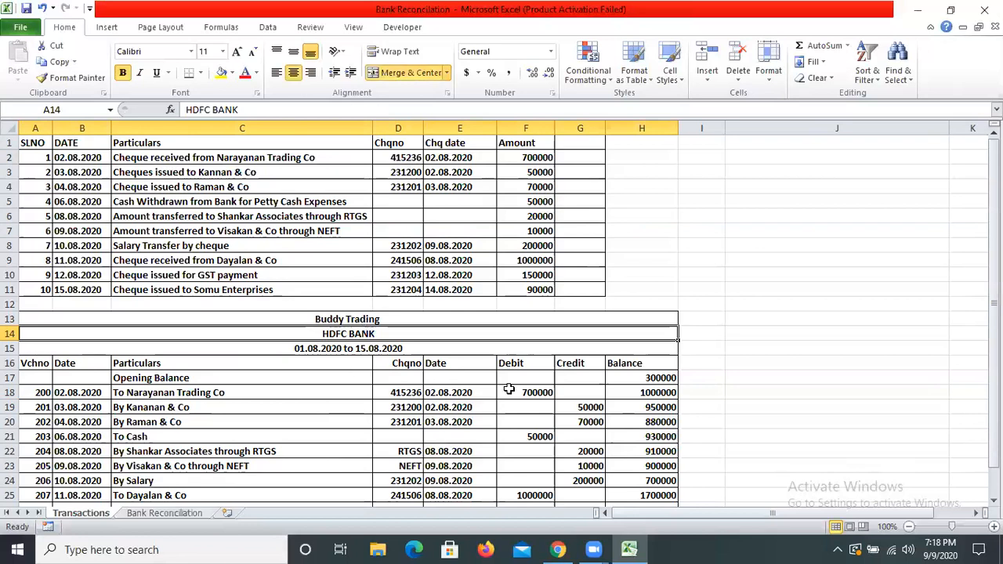
pyautogui.click(341, 398)
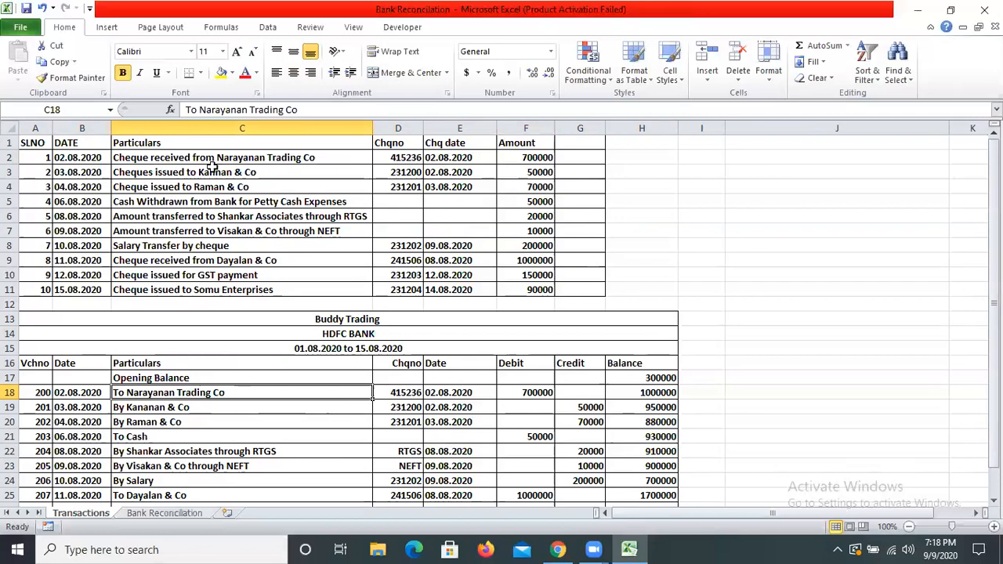
pyautogui.press('Right')
pyautogui.press('Right')
pyautogui.press('Right')
# - Compare the cheque issued to Kannan & Co in transaction row 3 with its credit entry in ledger row 19
pyautogui.click(336, 171)
pyautogui.click(533, 170)
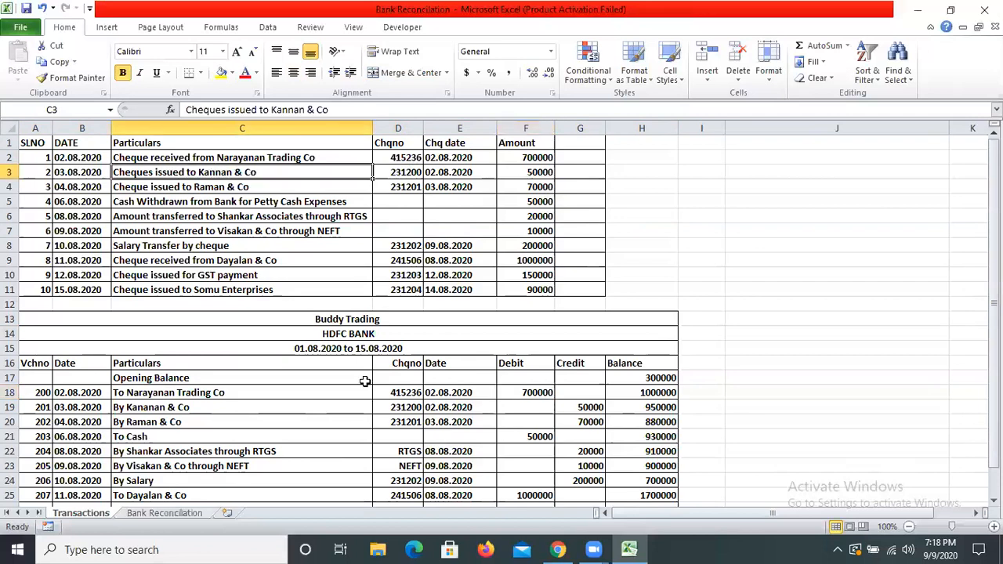
pyautogui.scroll(-2, 272, 323)
pyautogui.click(273, 323)
pyautogui.scroll(2, 302, 354)
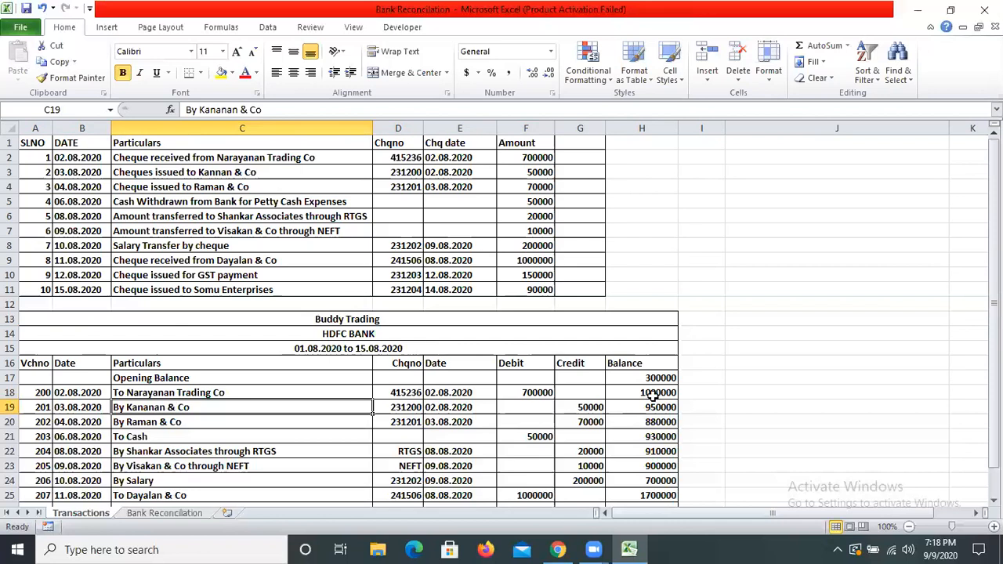
pyautogui.press('Right')
pyautogui.press('Right')
pyautogui.press('Right')
pyautogui.press('Right')
pyautogui.scroll(-2, 665, 291)
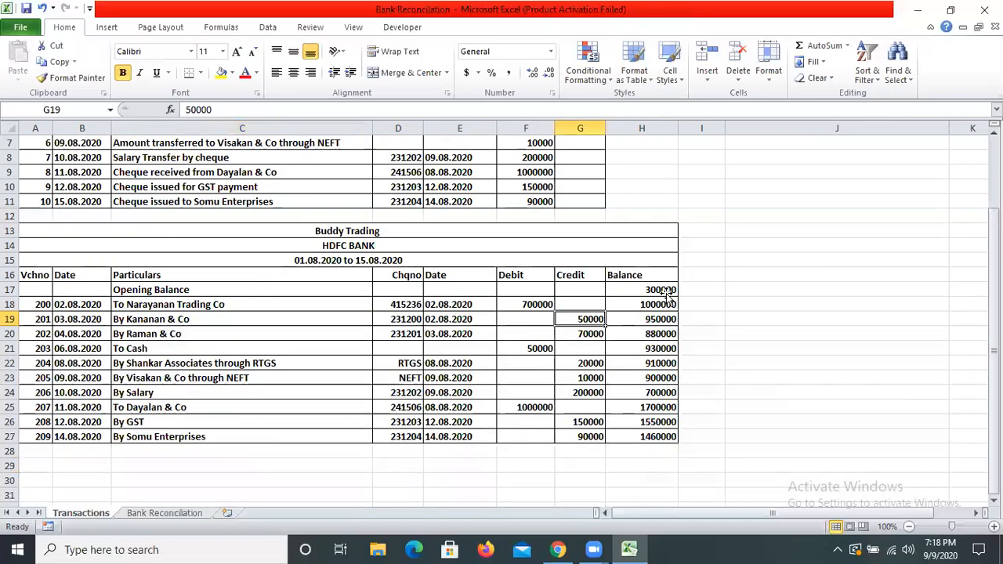
# - Follow the ledger's running balance from the opening balance in H17 through the formulas in H18 and H19
pyautogui.click(663, 289)
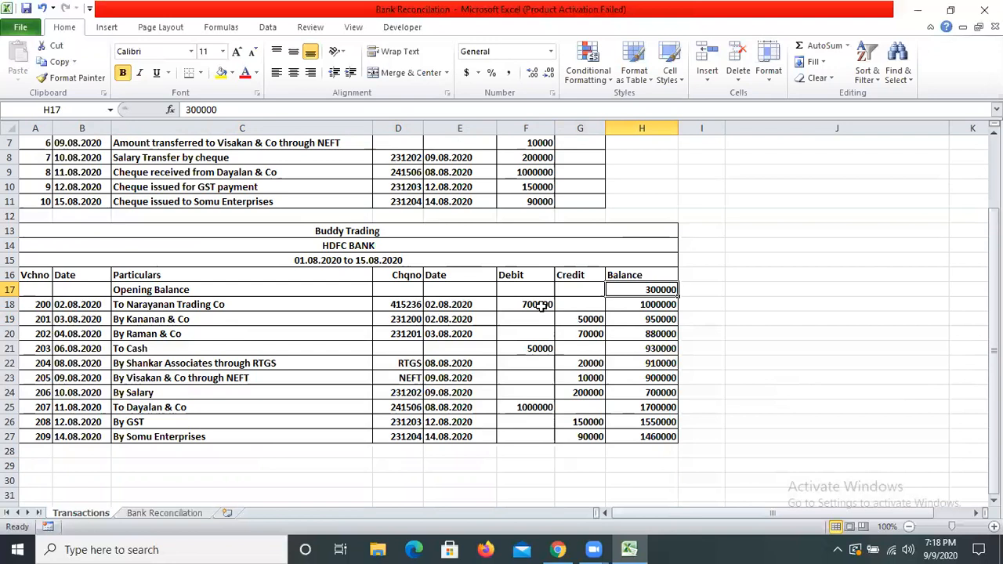
pyautogui.scroll(2, 659, 395)
pyautogui.press('Down')
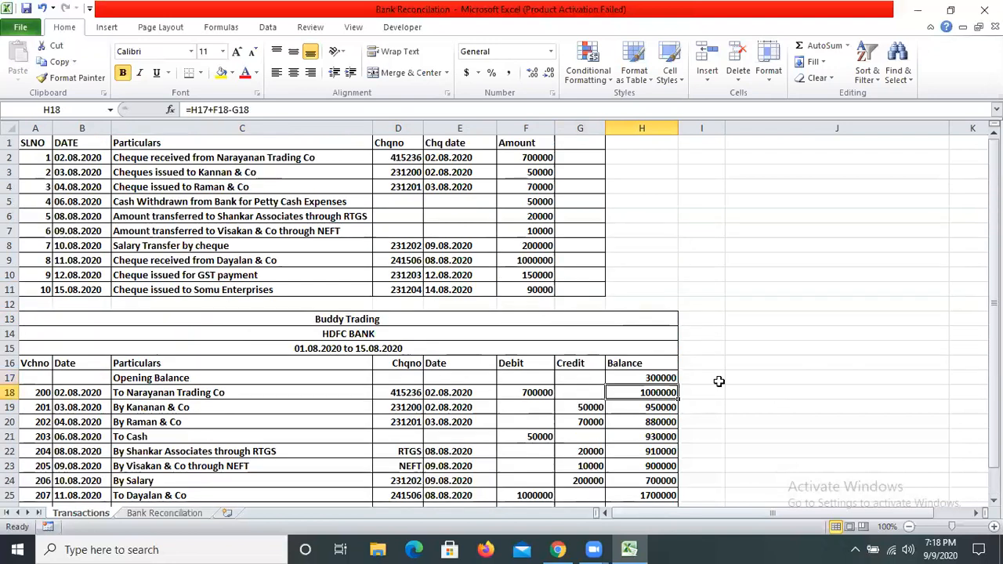
pyautogui.scroll(-1, 658, 346)
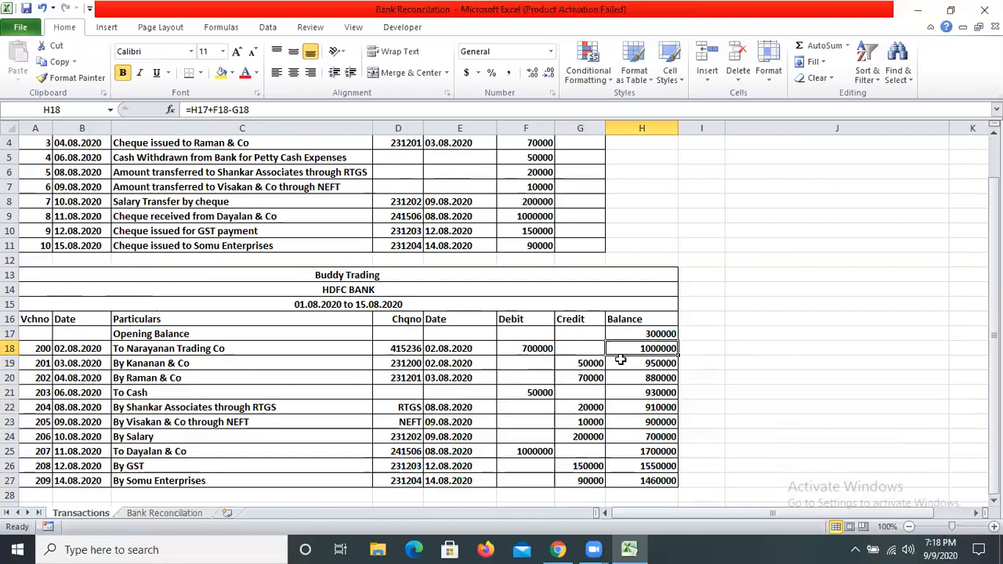
pyautogui.press('Down')
pyautogui.press('Left')
pyautogui.press('Right')
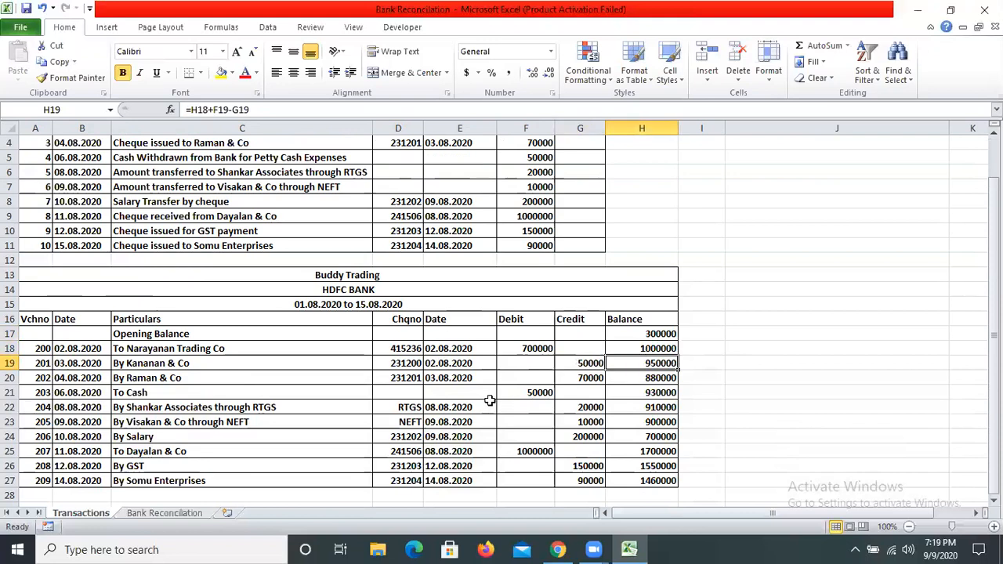
pyautogui.scroll(-2, 489, 400)
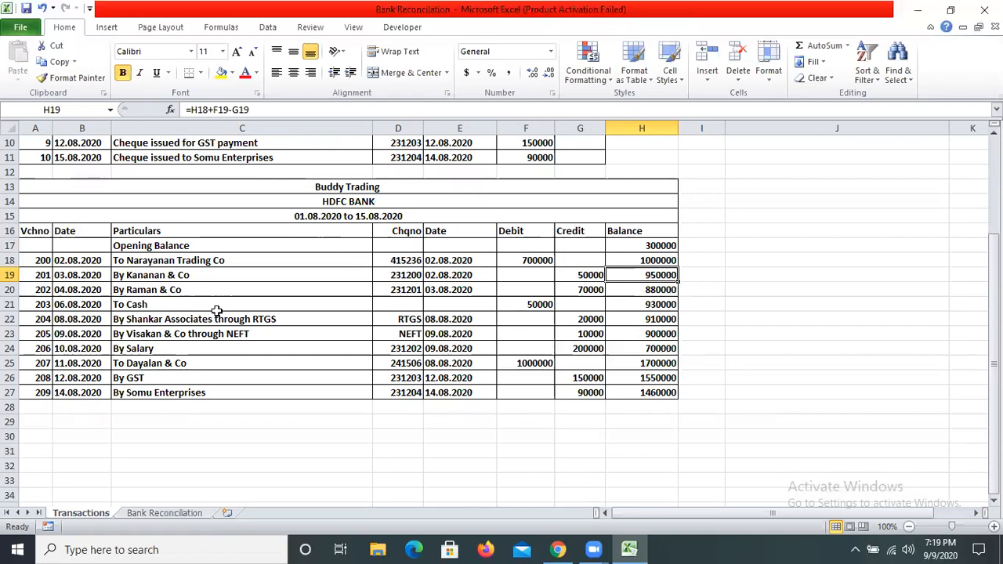
pyautogui.scroll(3, 216, 310)
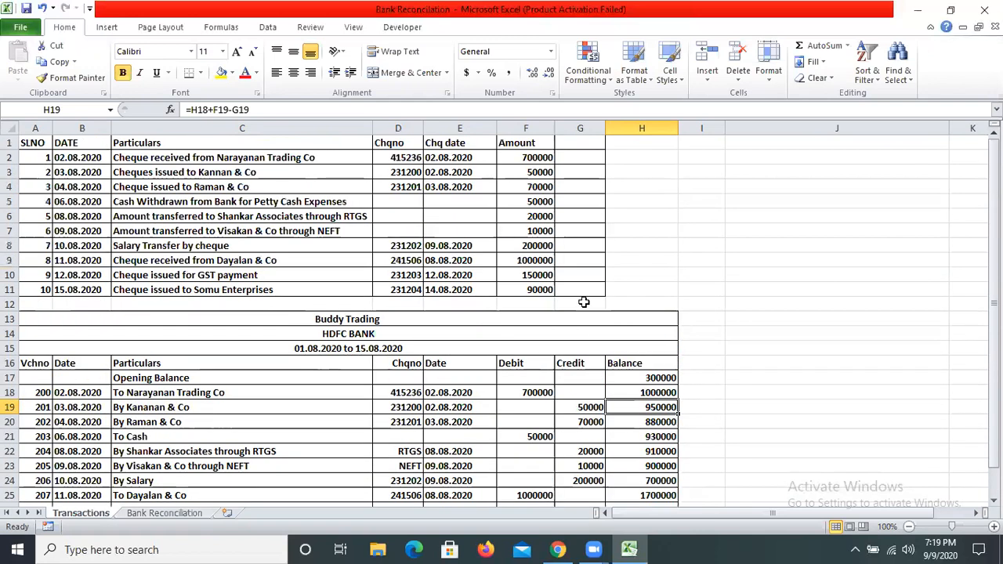
# - Compare the petty cash withdrawal in transaction row 5 with the cash entry in ledger row 21
pyautogui.scroll(-3, 584, 301)
pyautogui.press('Down')
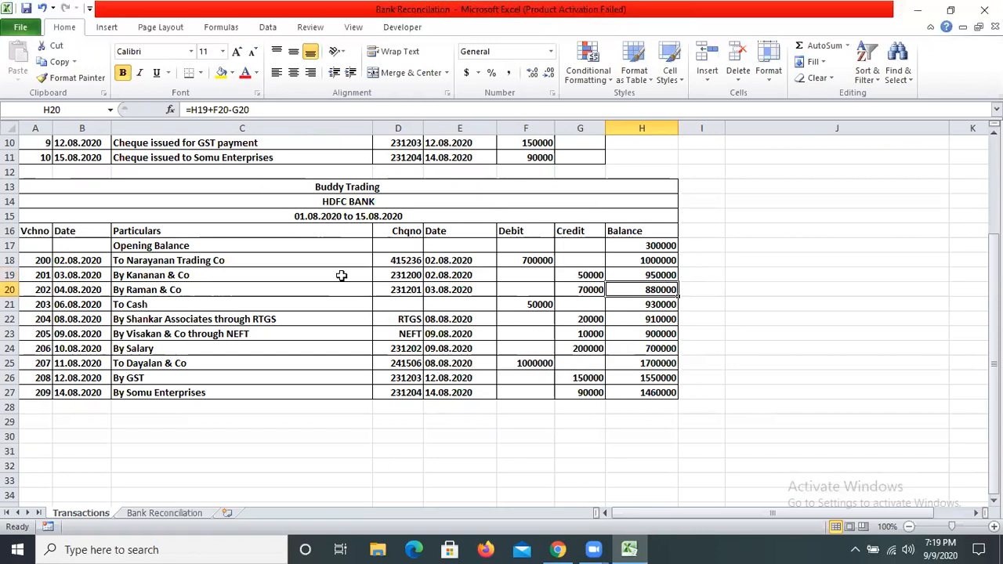
pyautogui.scroll(3, 345, 278)
pyautogui.click(344, 201)
pyautogui.scroll(-4, 355, 286)
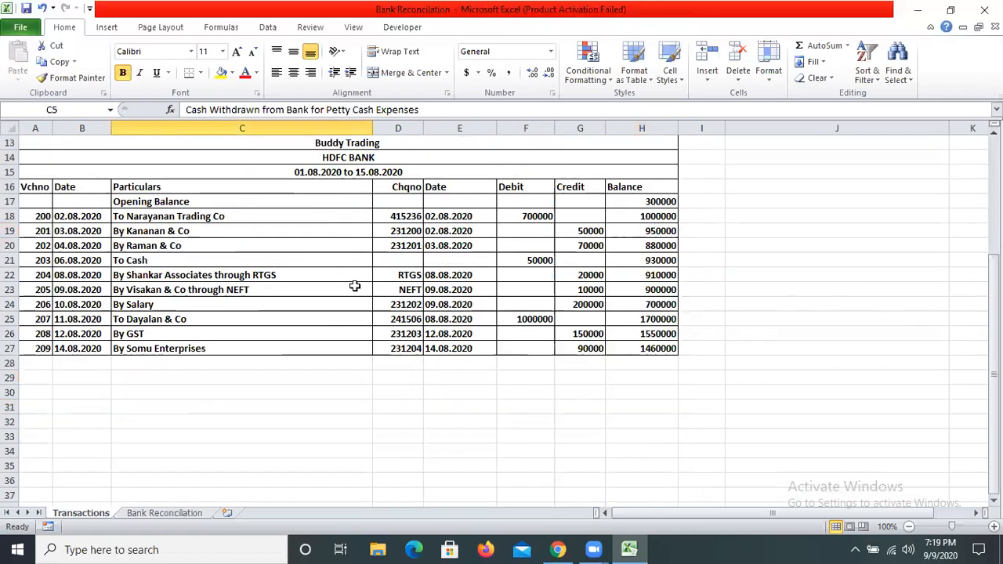
pyautogui.scroll(3, 355, 286)
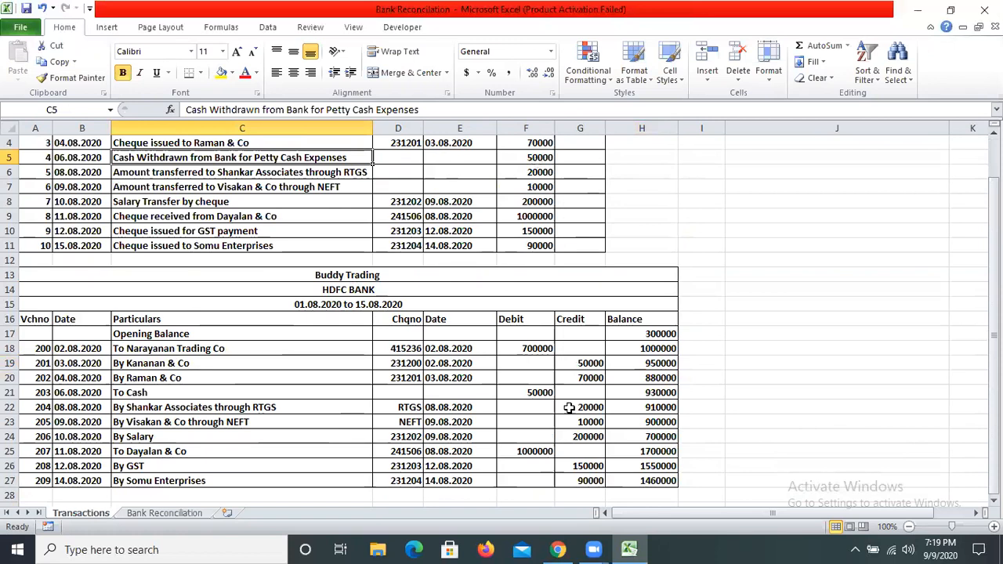
pyautogui.click(349, 291)
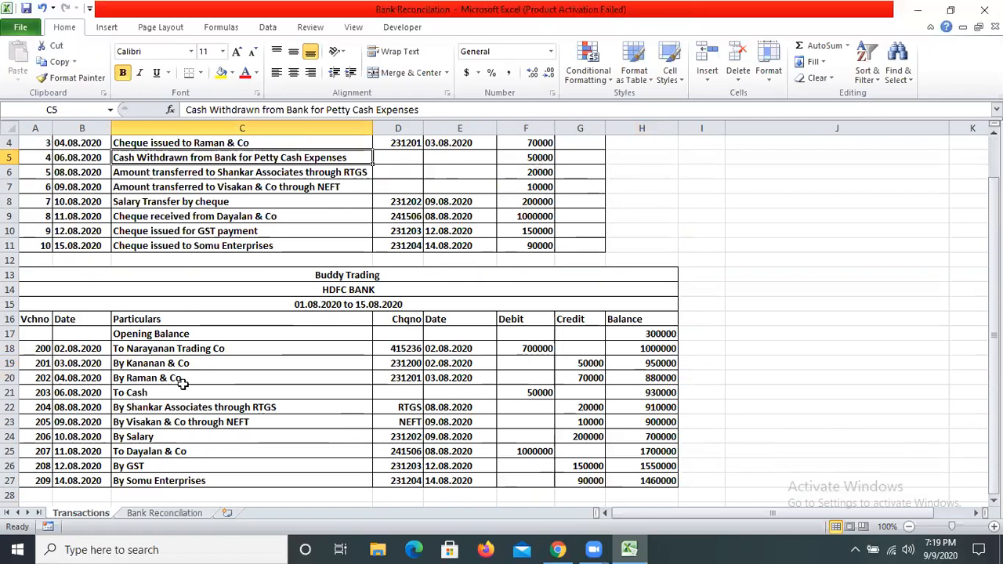
pyautogui.click(369, 395)
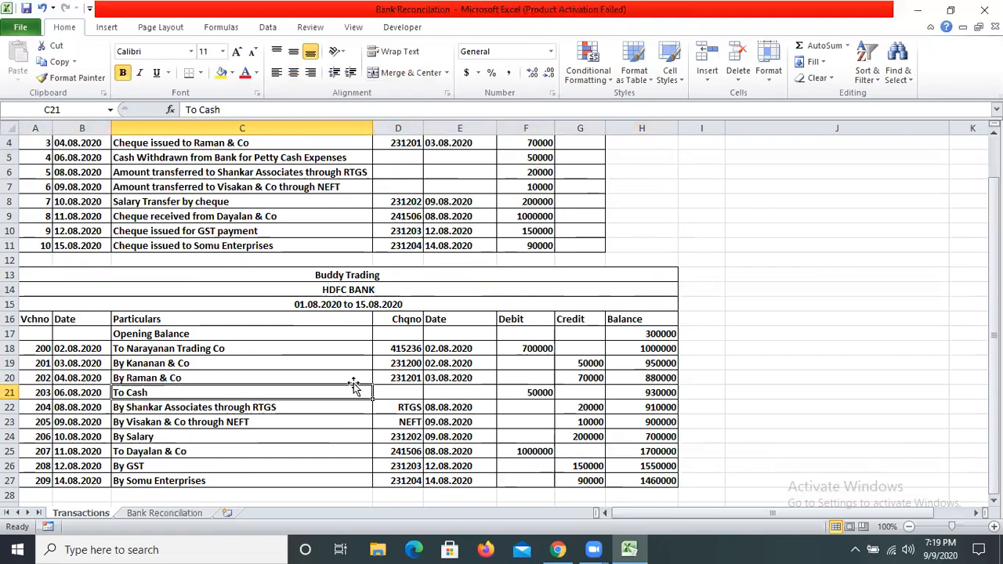
pyautogui.scroll(1, 354, 386)
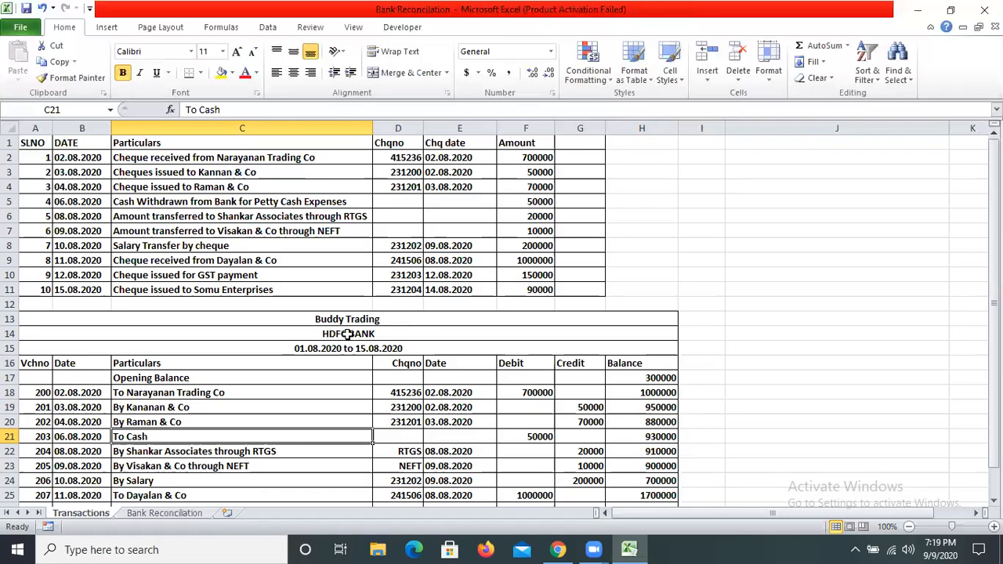
pyautogui.scroll(-1, 347, 334)
pyautogui.scroll(1, 347, 334)
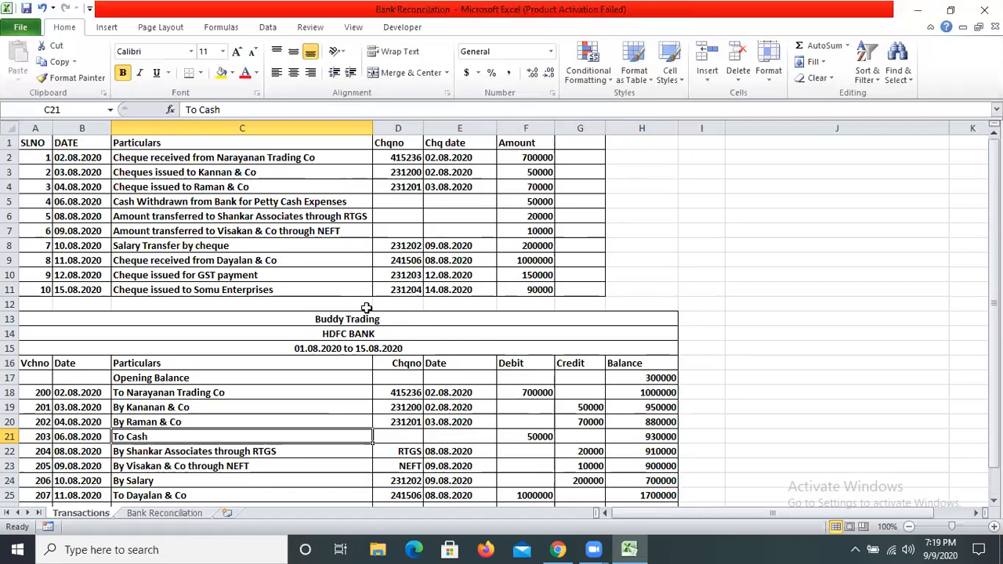
# - Change the particulars of the cash withdrawal entry in ledger cell C21 to "By Cash"
pyautogui.click(289, 202)
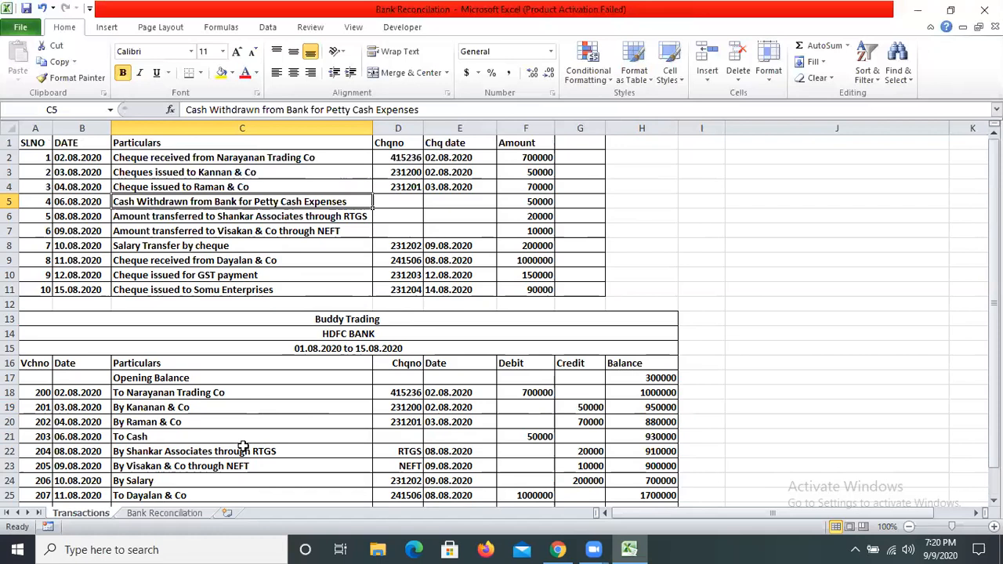
pyautogui.click(276, 433)
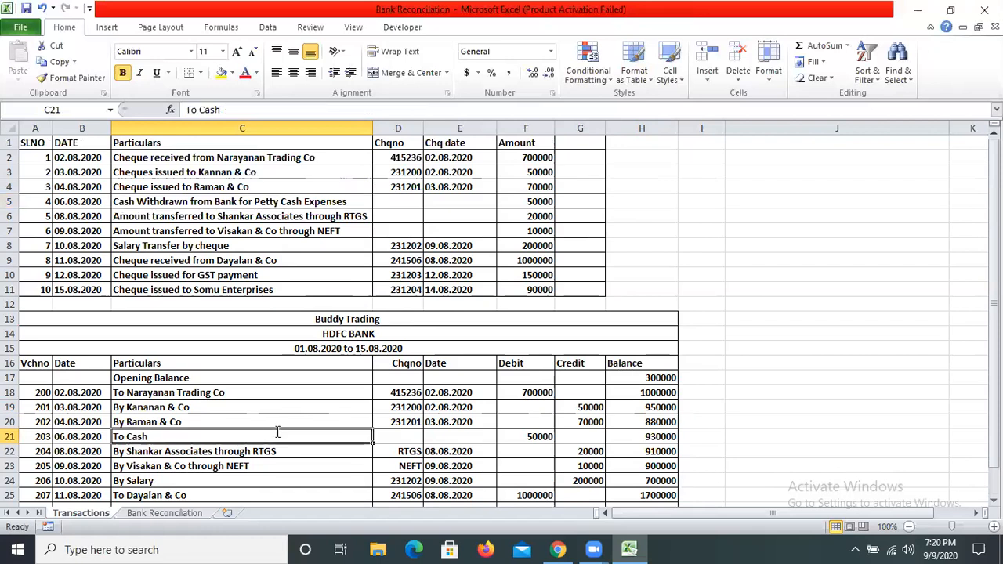
pyautogui.write('By Cash')
pyautogui.press('Tab')
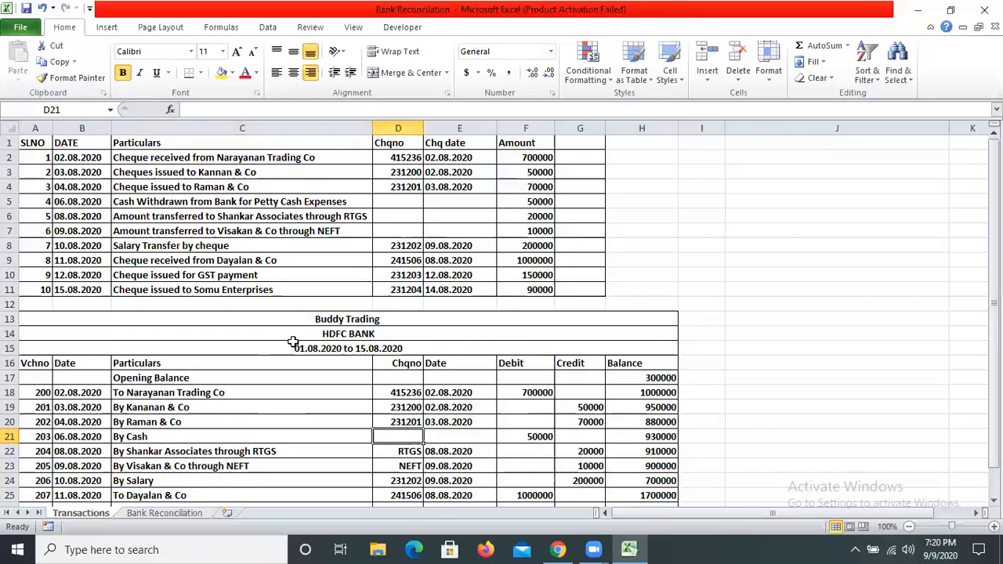
# - Move the 50000 cash withdrawal amount from debit cell F21 to credit cell G21
pyautogui.click(269, 202)
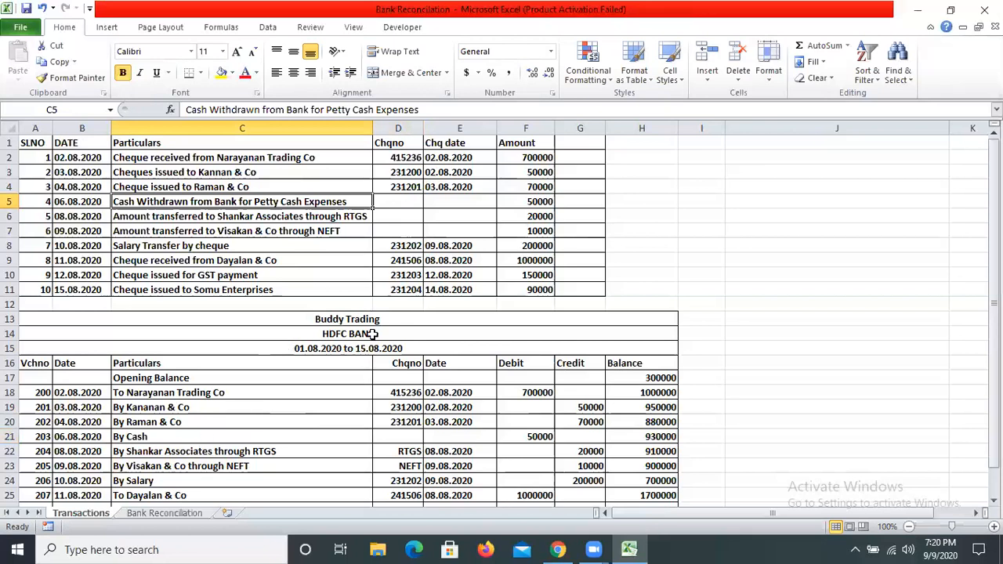
pyautogui.click(348, 334)
pyautogui.click(537, 439)
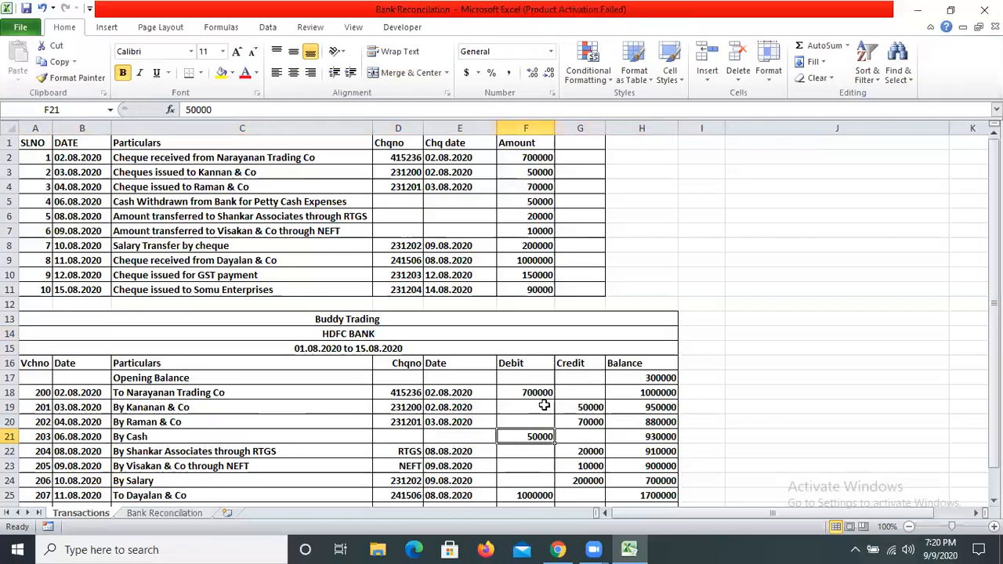
pyautogui.scroll(-1, 533, 431)
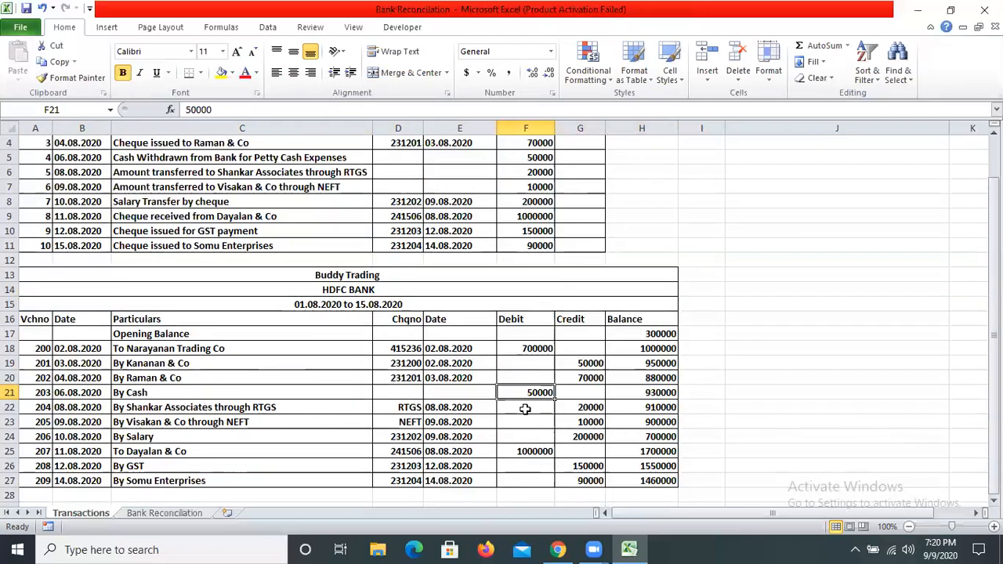
pyautogui.scroll(1, 476, 485)
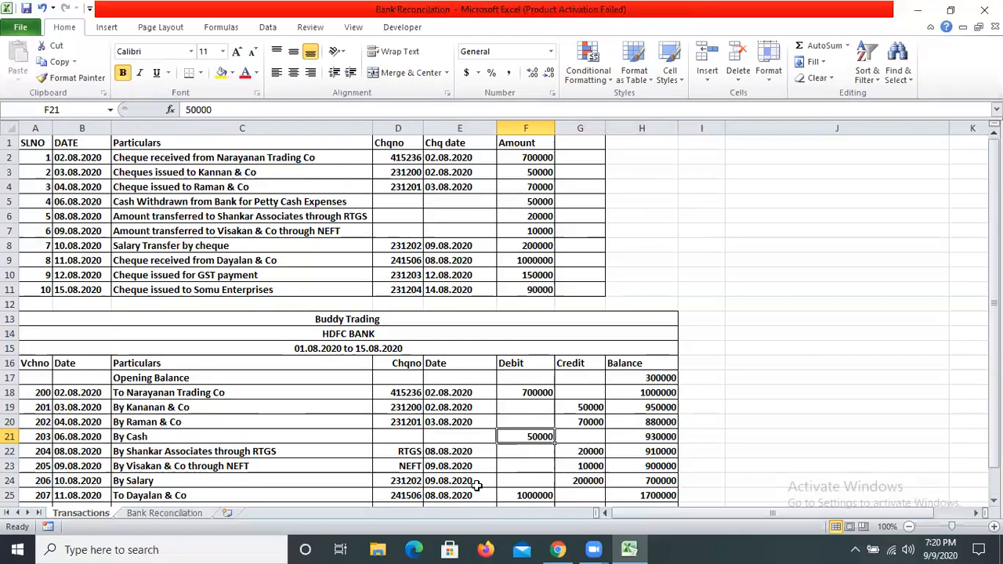
pyautogui.scroll(-2, 476, 485)
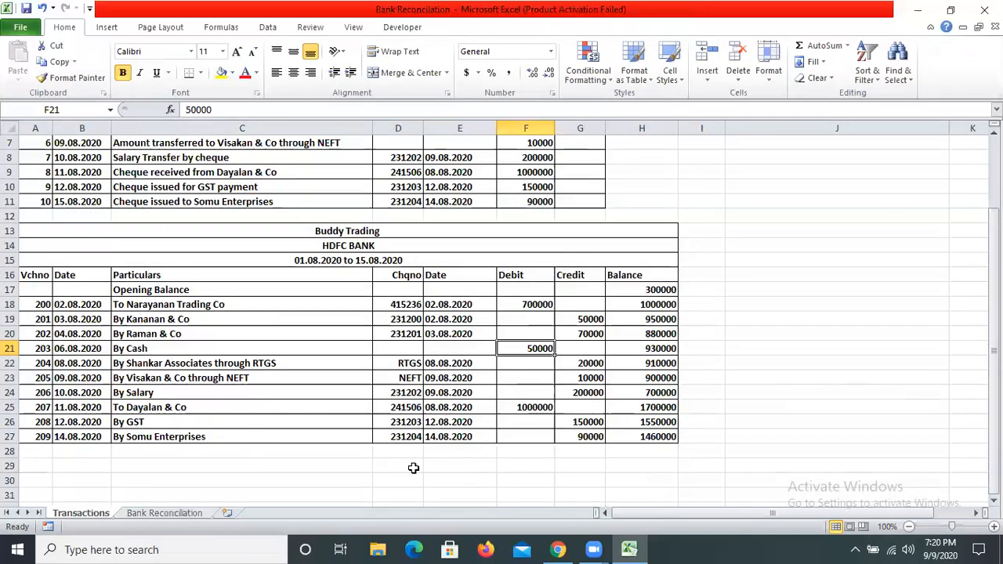
pyautogui.scroll(2, 413, 467)
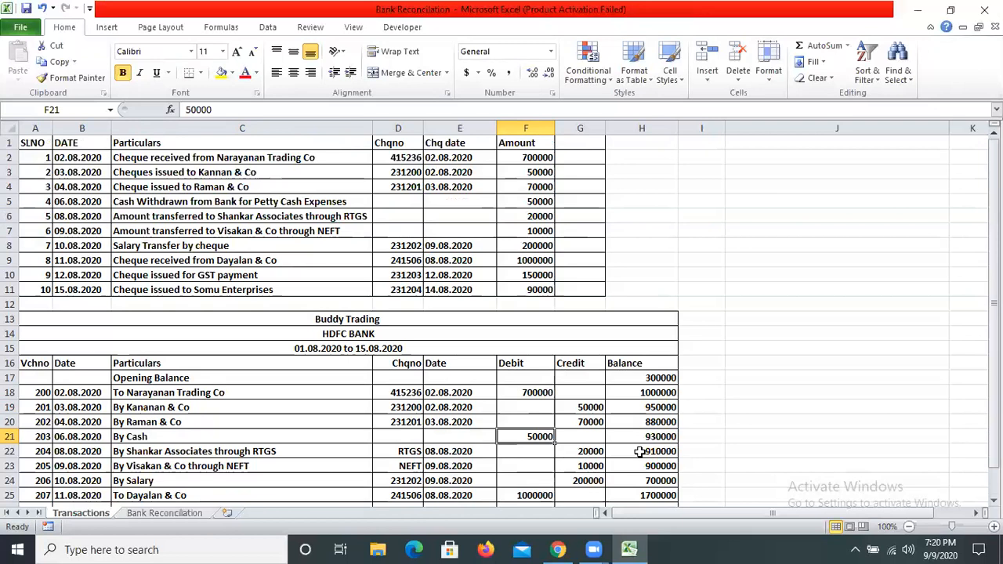
pyautogui.hotkey('ctrl', 'x')
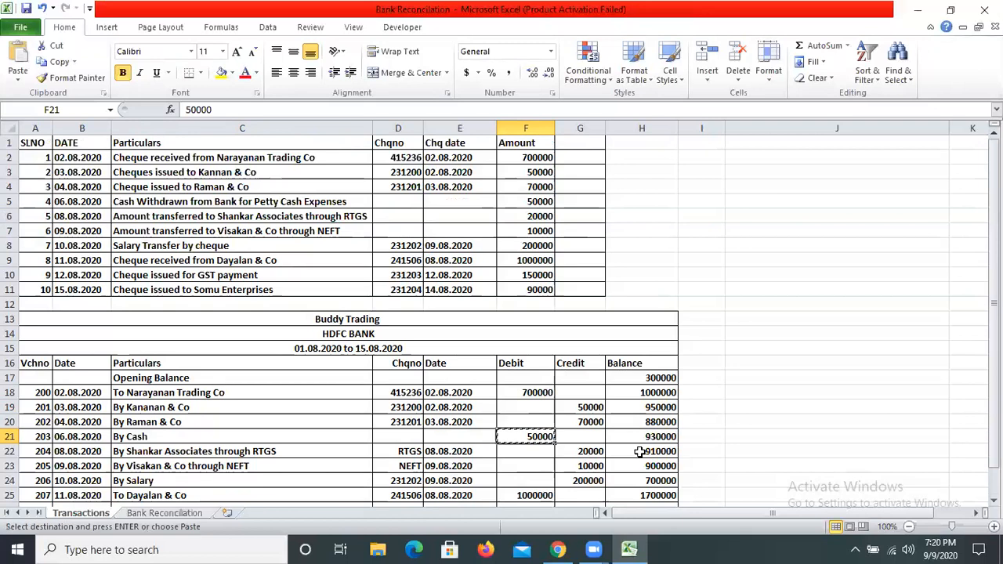
pyautogui.press('Right')
pyautogui.hotkey('ctrl', 'v')
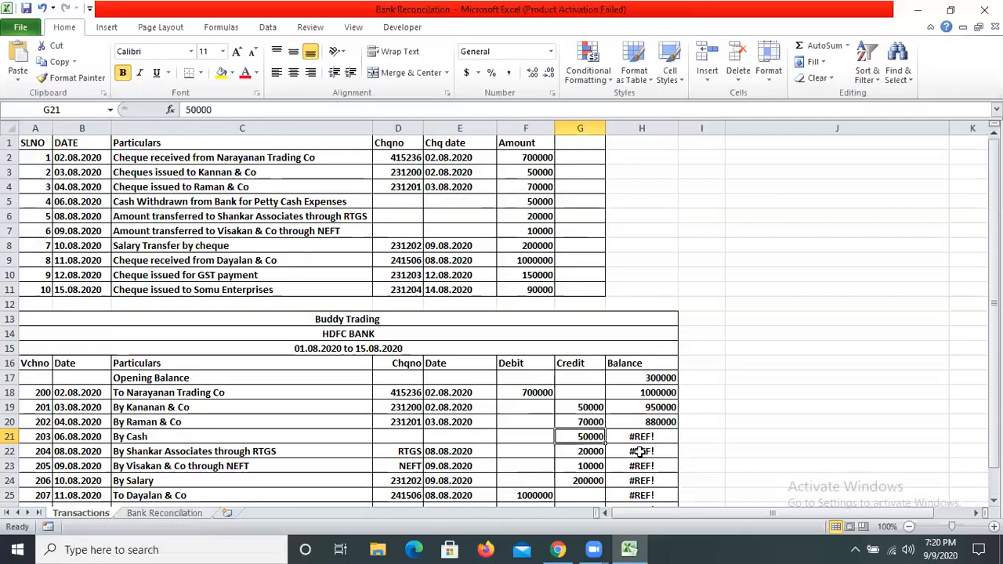
# - Copy the running balance formula from H20 down the Balance column through the last ledger entry in row 27
pyautogui.press('Up')
pyautogui.press('Up')
pyautogui.press('Right')
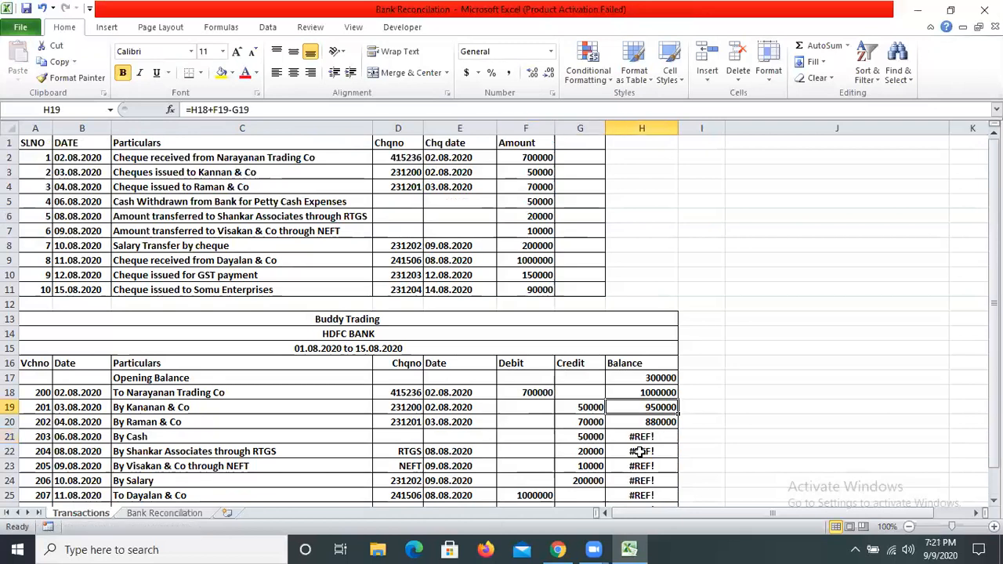
pyautogui.press('Down')
pyautogui.hotkey('ctrl', 'c')
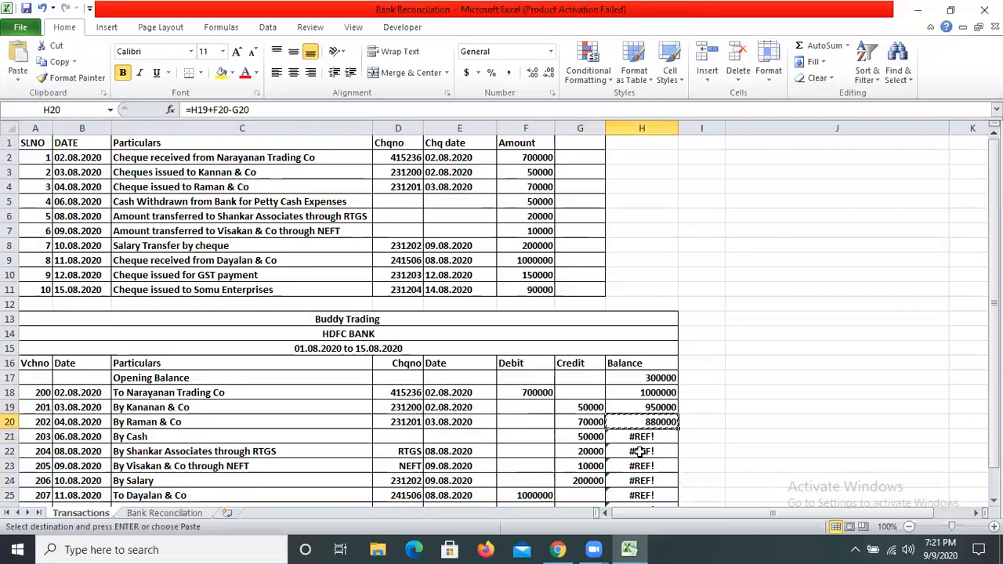
pyautogui.hotkey('shift', 'Down')
pyautogui.hotkey('shift', 'Down')
pyautogui.hotkey('shift', 'Down')
pyautogui.hotkey('shift', 'Down')
pyautogui.hotkey('shift', 'Down')
pyautogui.hotkey('shift', 'Down')
pyautogui.hotkey('shift', 'Down')
pyautogui.hotkey('shift', 'Down')
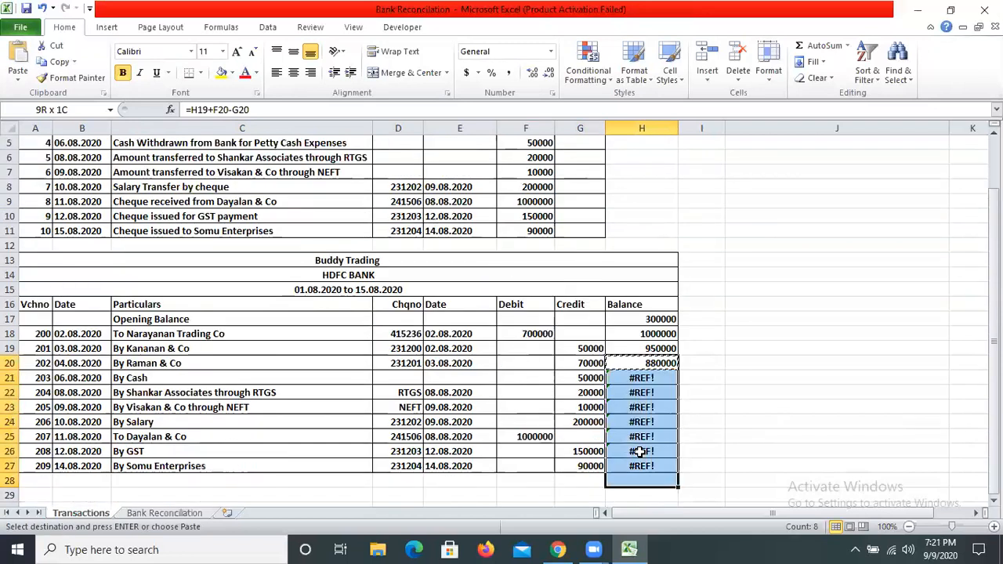
pyautogui.press('Return')
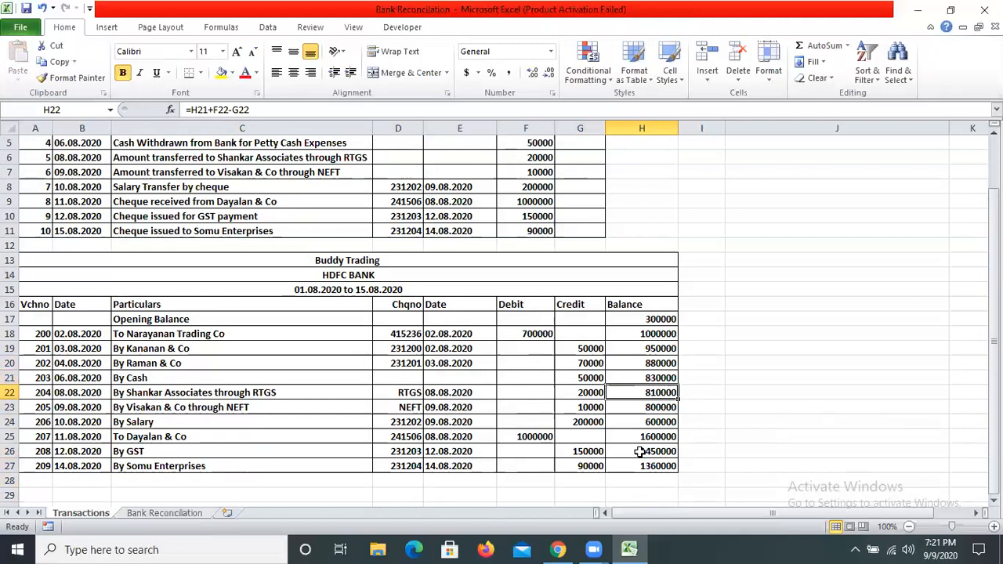
# - Review the cash entry in ledger row 21 and its amount in credit cell G21
pyautogui.press('Up')
pyautogui.press('Left')
pyautogui.press('Left')
pyautogui.press('Left')
pyautogui.press('Left')
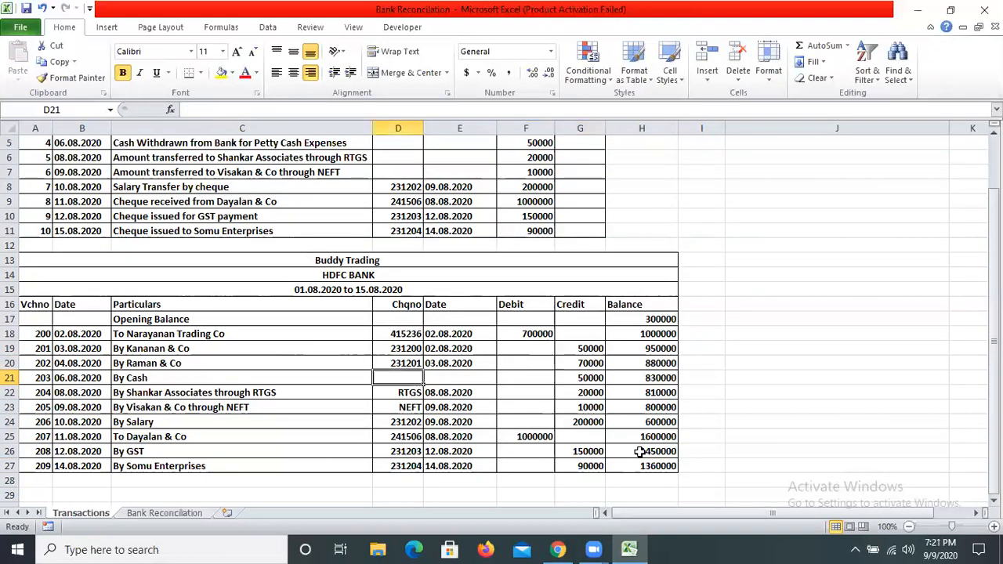
pyautogui.press('Down')
pyautogui.press('Left')
pyautogui.press('Right')
pyautogui.press('Right')
pyautogui.press('Right')
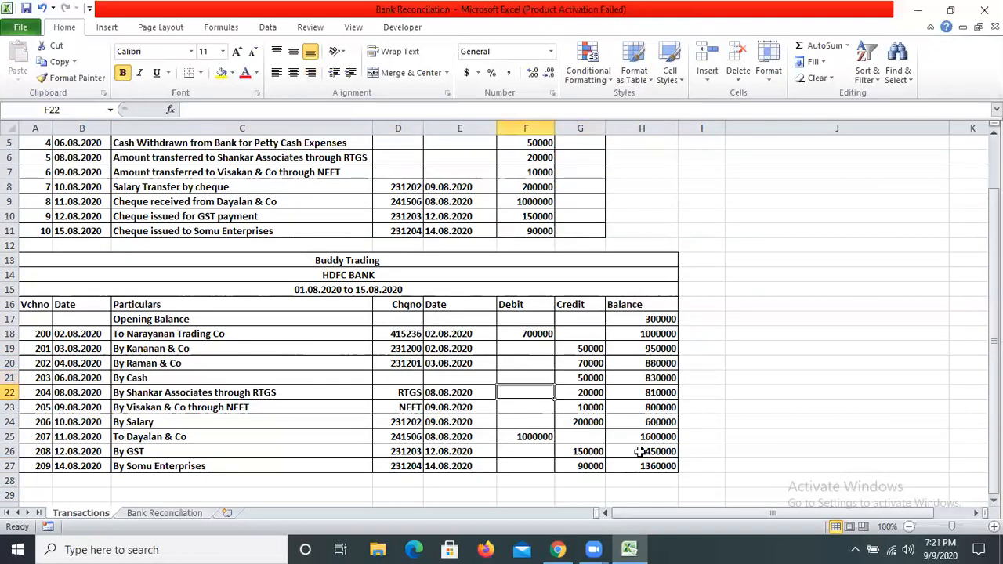
pyautogui.press('Up')
pyautogui.press('Right')
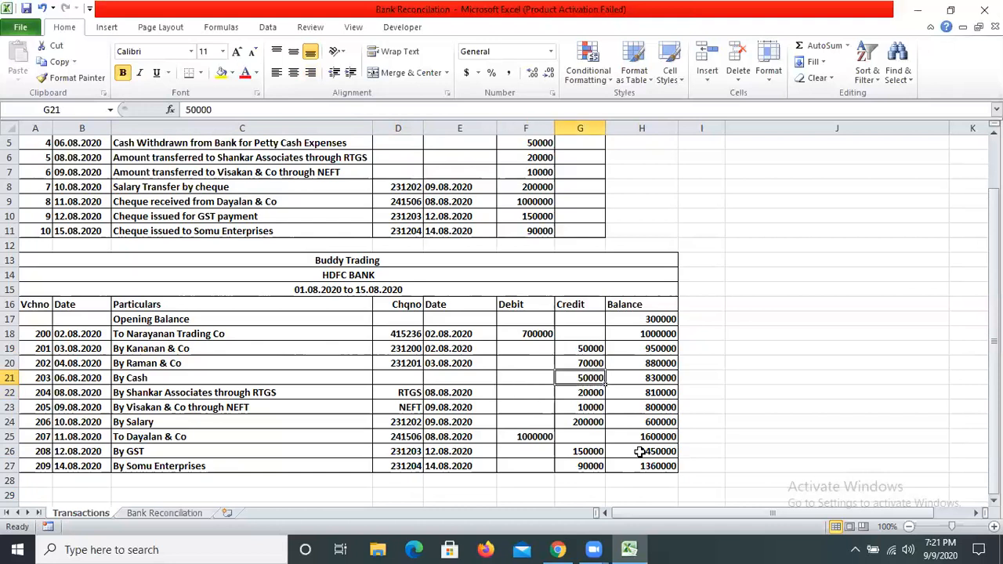
# - Check the Shankar Associates RTGS entry in ledger row 22 against the transaction list above
pyautogui.press('Down')
pyautogui.press('Left')
pyautogui.press('Left')
pyautogui.press('Left')
pyautogui.press('Left')
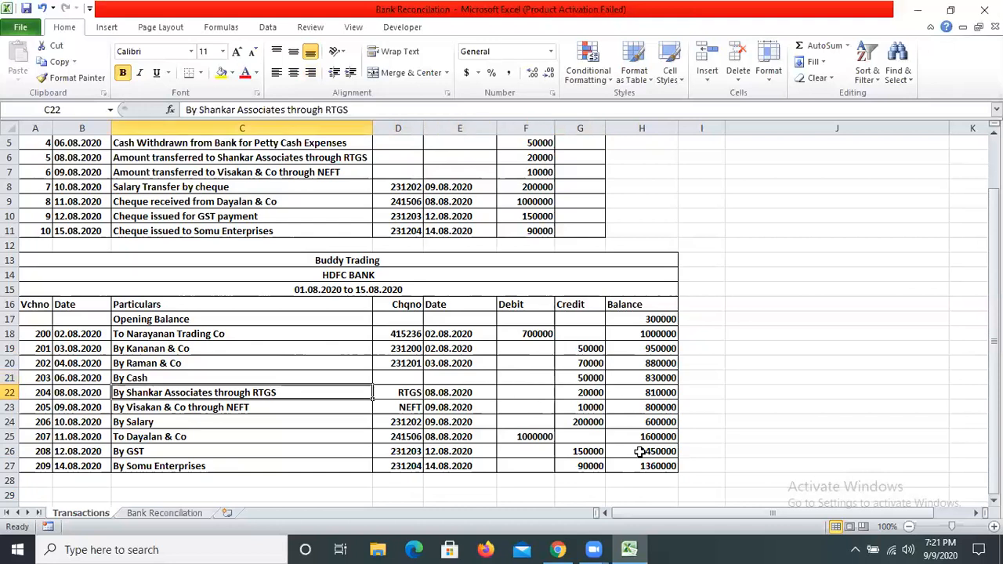
pyautogui.press('Up')
pyautogui.press('Up')
pyautogui.press('Up')
pyautogui.press('Up')
pyautogui.press('Up')
pyautogui.press('Up')
pyautogui.press('Up')
pyautogui.press('Up')
pyautogui.press('Up')
pyautogui.press('Up')
pyautogui.press('Up')
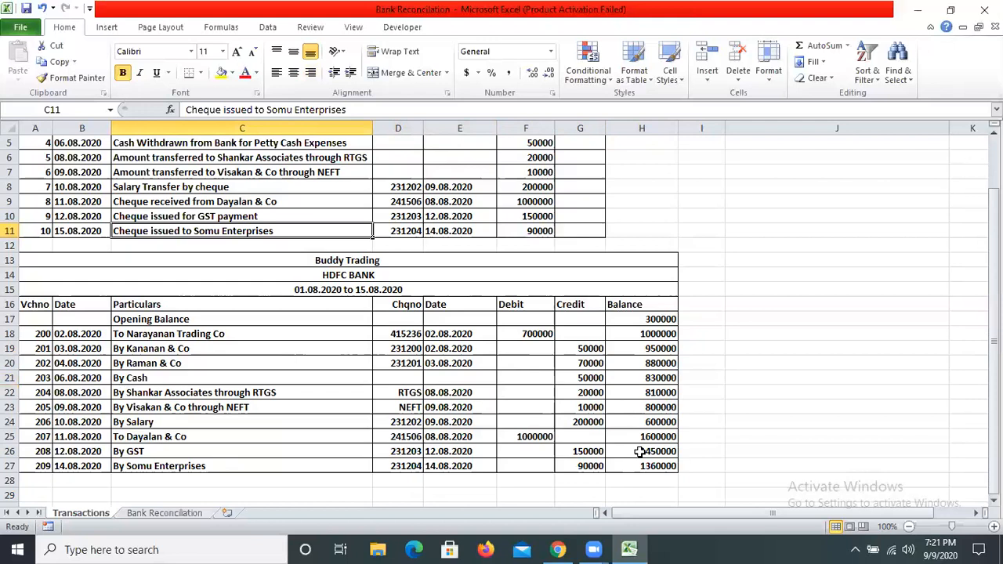
pyautogui.press('Up')
pyautogui.press('Up')
pyautogui.press('Up')
# - Locate the Visakan & Co NEFT payment in ledger row 23
pyautogui.press('Down')
pyautogui.press('Down')
pyautogui.press('Down')
pyautogui.press('Down')
pyautogui.press('Down')
pyautogui.press('Down')
pyautogui.press('Down')
pyautogui.press('Down')
pyautogui.press('Down')
pyautogui.press('Down')
pyautogui.press('Down')
pyautogui.press('Down')
pyautogui.press('Down')
pyautogui.press('Down')
pyautogui.press('Down')
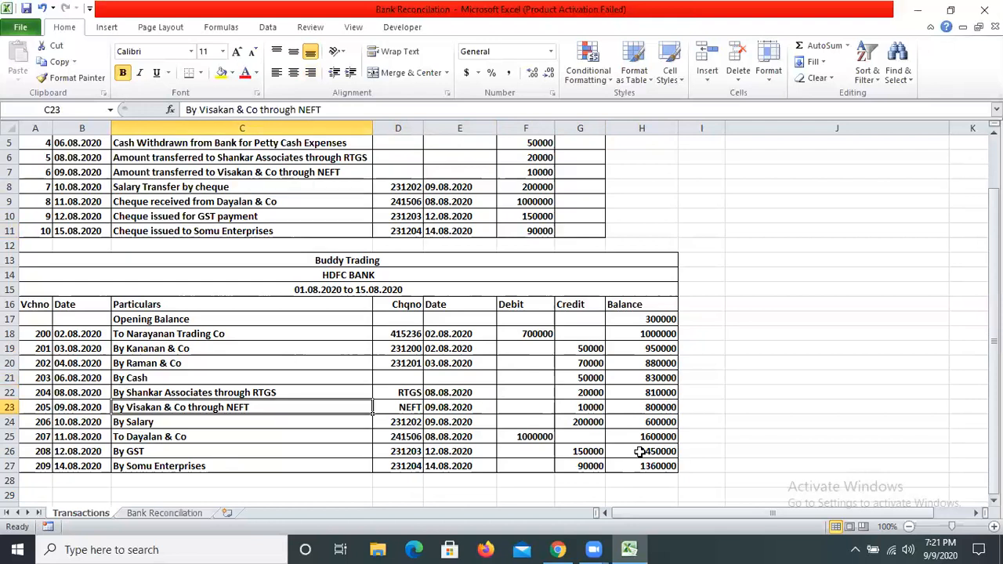
# - Examine the salary transfer by cheque and its date in transaction row 8
pyautogui.press('Up')
pyautogui.press('Up')
pyautogui.press('Up')
pyautogui.press('Up')
pyautogui.press('Up')
pyautogui.press('Up')
pyautogui.press('Up')
pyautogui.press('Up')
pyautogui.press('Up')
pyautogui.press('Up')
pyautogui.press('Up')
pyautogui.press('Up')
pyautogui.press('Up')
pyautogui.press('Up')
pyautogui.press('Up')
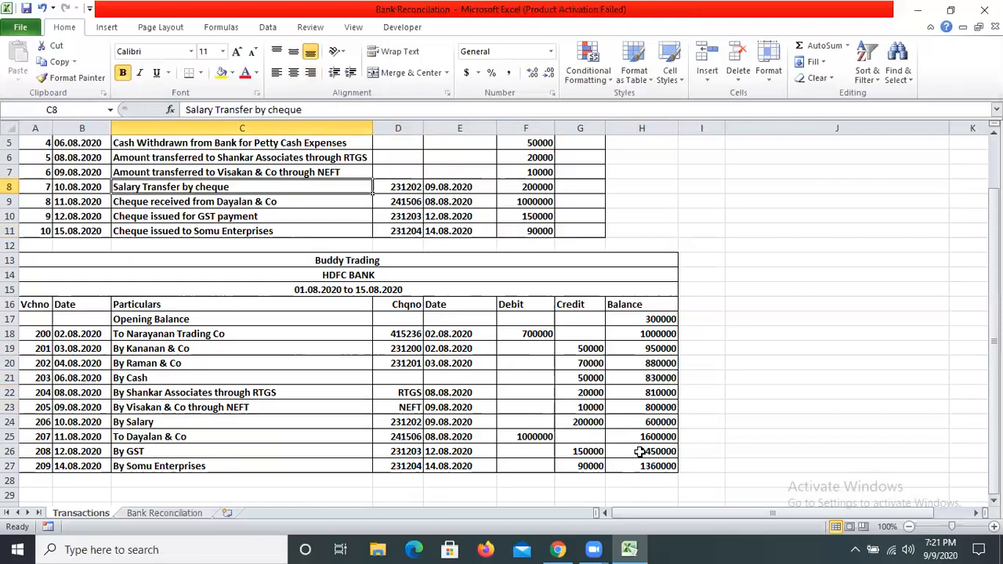
pyautogui.press('Down')
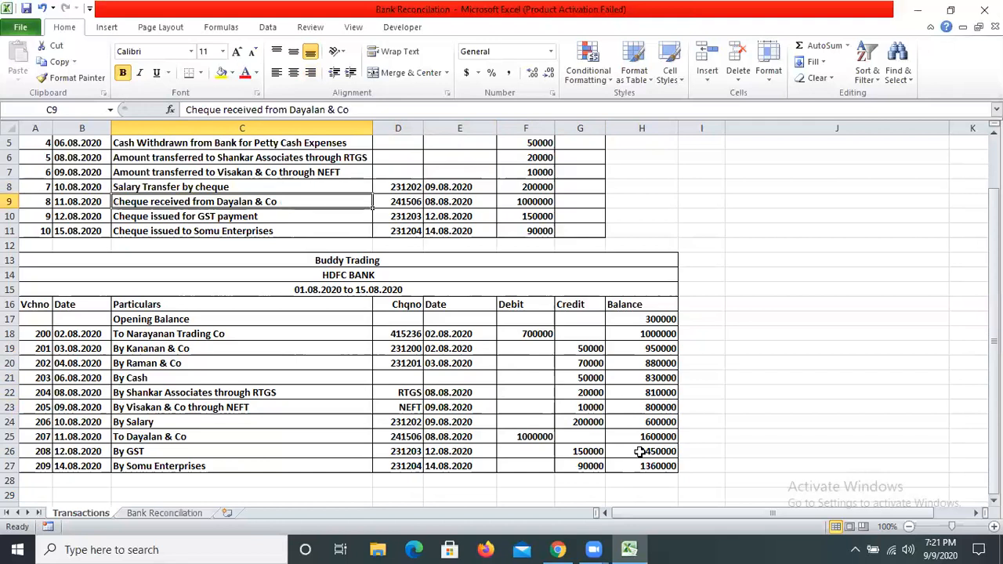
pyautogui.press('Up')
pyautogui.press('Left')
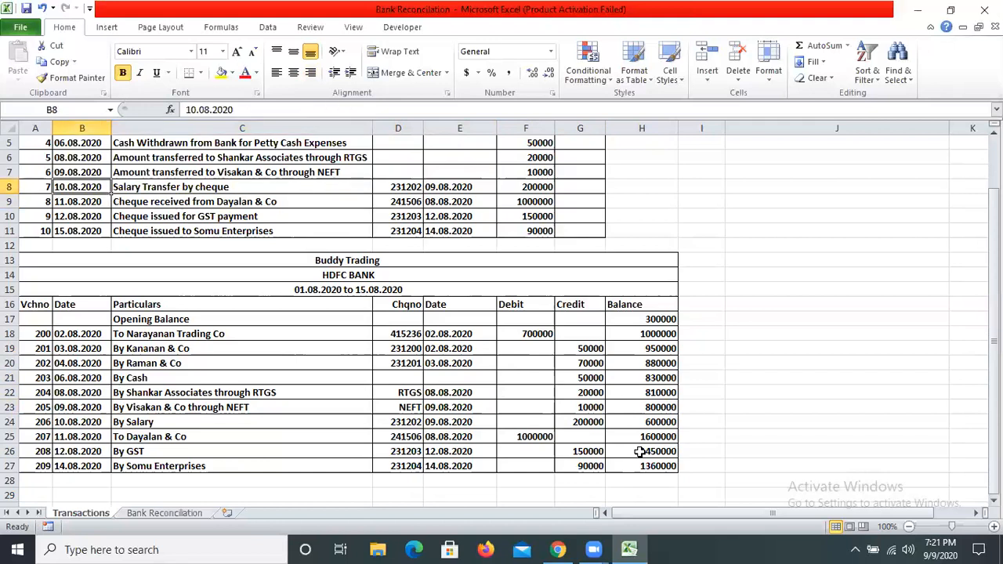
pyautogui.press('Right')
pyautogui.press('Down')
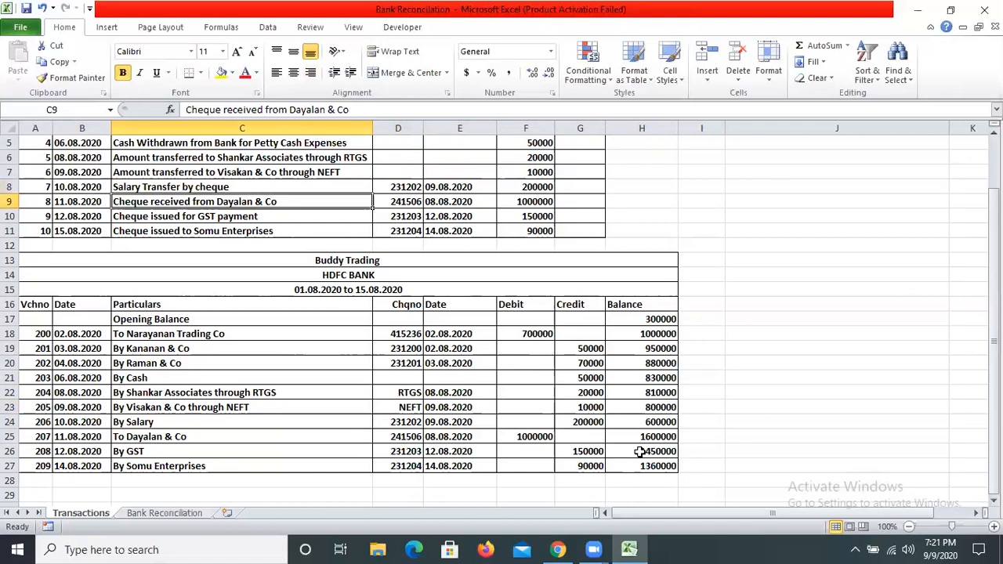
# - Trace the salary payment to its entry in ledger row 24 and its credit amount in G24
pyautogui.press('Down')
pyautogui.press('Down')
pyautogui.press('Down')
pyautogui.press('Down')
pyautogui.press('Down')
pyautogui.press('Down')
pyautogui.press('Down')
pyautogui.press('Down')
pyautogui.press('Down')
pyautogui.press('Down')
pyautogui.press('Down')
pyautogui.press('Down')
pyautogui.press('Down')
pyautogui.press('Down')
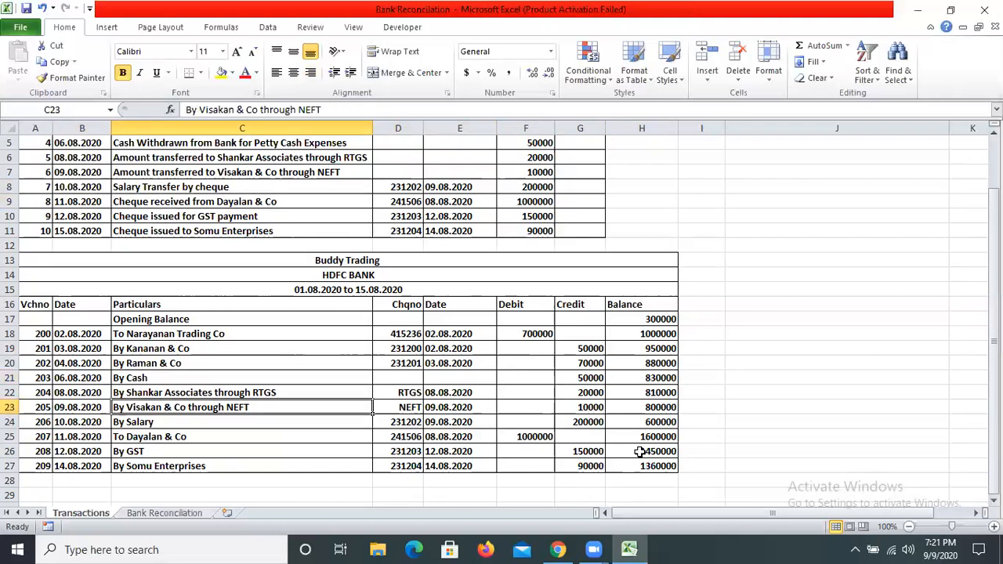
pyautogui.press('Down')
pyautogui.press('Right')
pyautogui.press('Right')
pyautogui.press('Right')
pyautogui.press('Right')
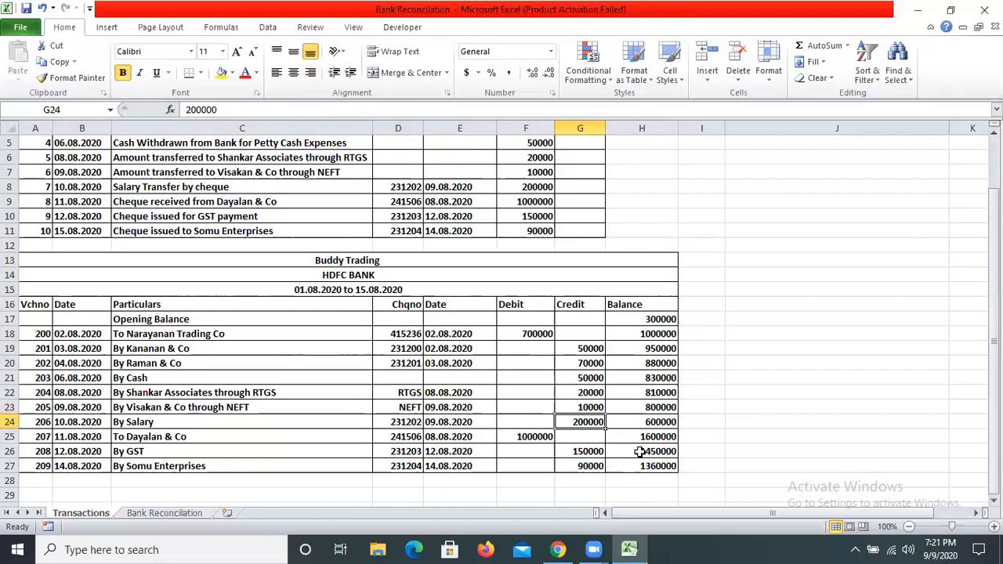
# - Review the ledger's credit amounts from G20 to G24 and locate the Dayalan & Co cheque entry in row 25
pyautogui.press('Up')
pyautogui.press('Up')
pyautogui.press('Up')
pyautogui.press('Up')
pyautogui.press('Down')
pyautogui.press('Down')
pyautogui.press('Down')
pyautogui.press('Down')
pyautogui.press('Down')
pyautogui.press('Left')
pyautogui.press('Left')
pyautogui.press('Left')
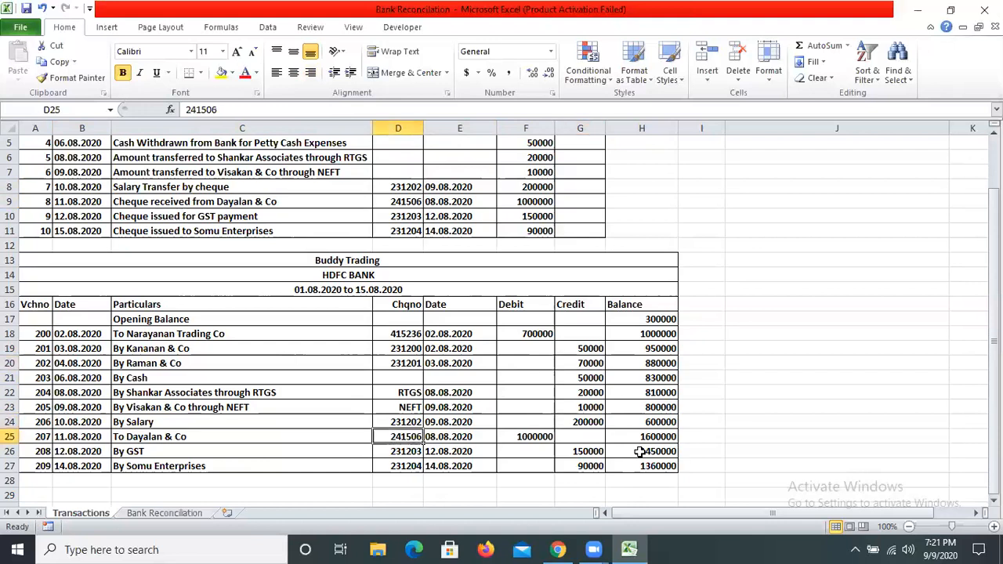
# - Examine the cheque number and cheque date of the Dayalan & Co receipt in ledger row 25
pyautogui.press('Right')
pyautogui.press('Right')
pyautogui.press('Left')
pyautogui.press('Left')
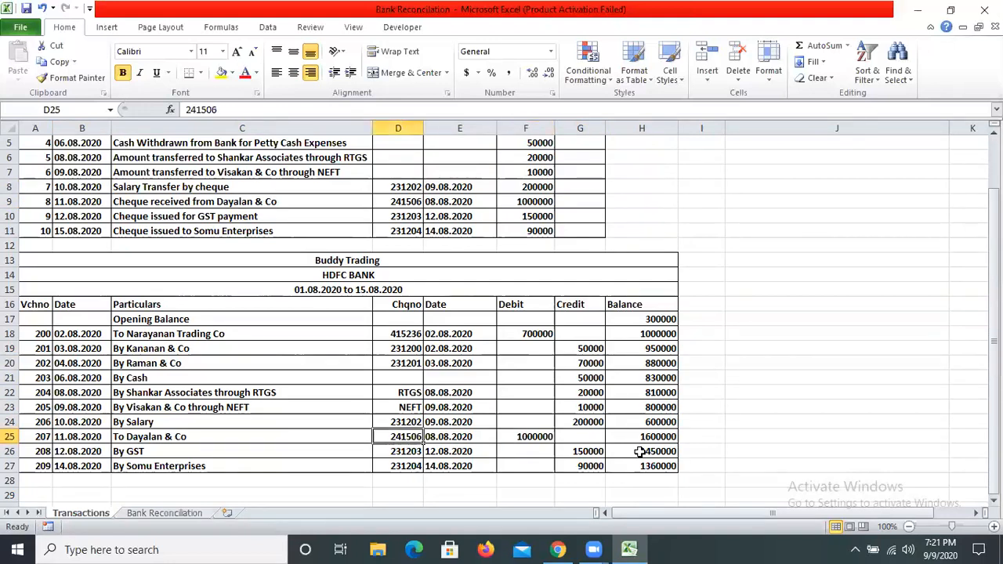
pyautogui.press('Right')
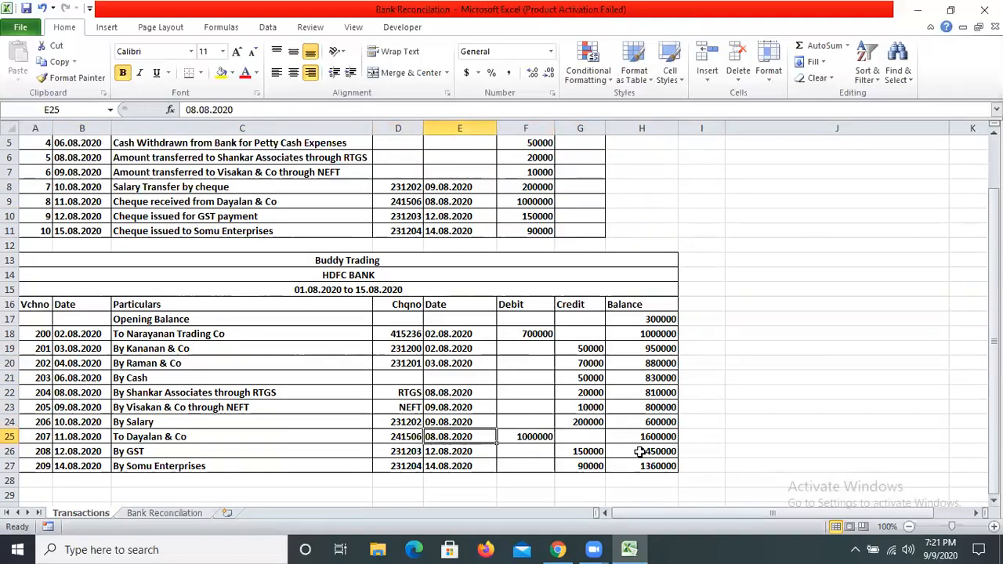
# - Trace the Dayalan & Co cheque amount from transaction row 9 to its ledger debit in F25
pyautogui.click(526, 201)
pyautogui.press('Down')
pyautogui.press('Down')
pyautogui.press('Down')
pyautogui.press('Down')
pyautogui.press('Down')
pyautogui.press('Down')
pyautogui.press('Down')
pyautogui.press('Down')
pyautogui.press('Down')
pyautogui.press('Down')
pyautogui.press('Down')
pyautogui.press('Down')
pyautogui.press('Down')
pyautogui.press('Down')
pyautogui.press('Down')
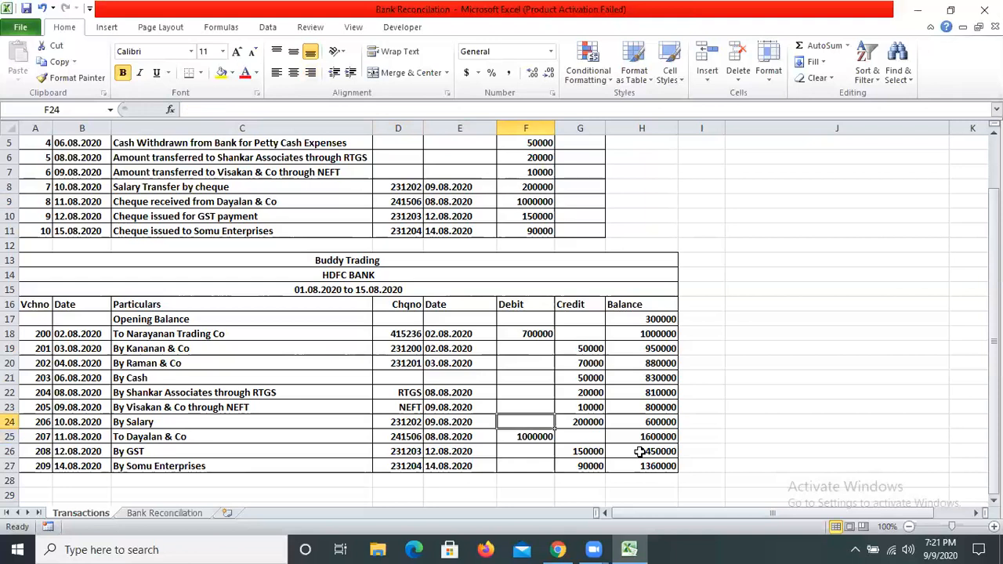
pyautogui.click(579, 466)
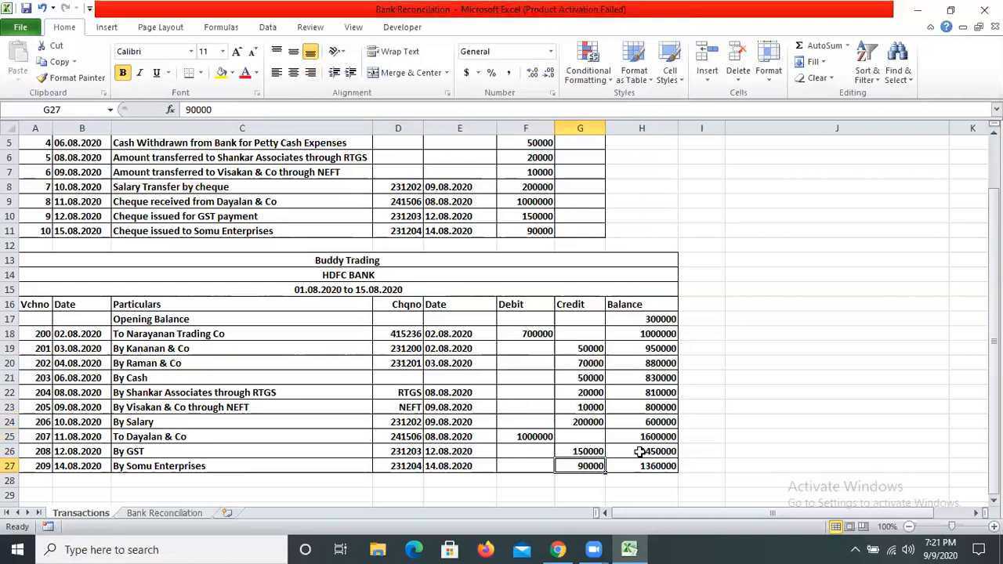
pyautogui.click(348, 260)
pyautogui.click(526, 436)
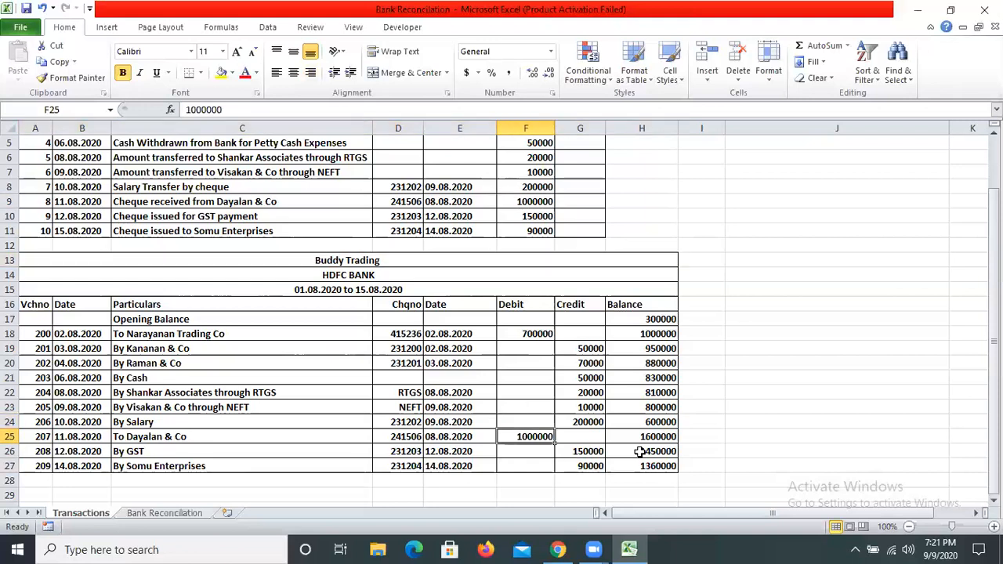
# - Check the GST payment entry in ledger row 26 and its credit amount in G26
pyautogui.click(580, 480)
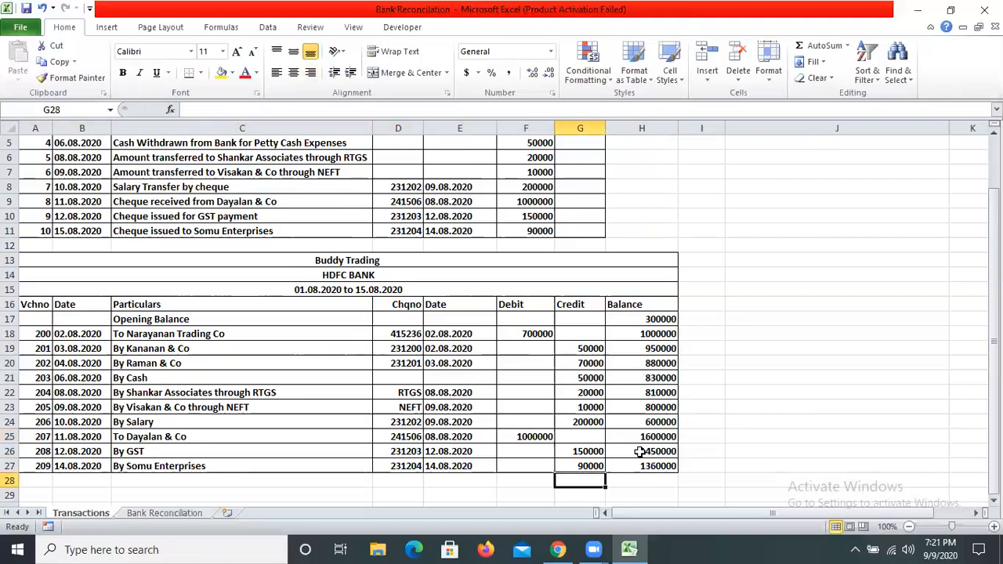
pyautogui.click(241, 451)
pyautogui.click(580, 451)
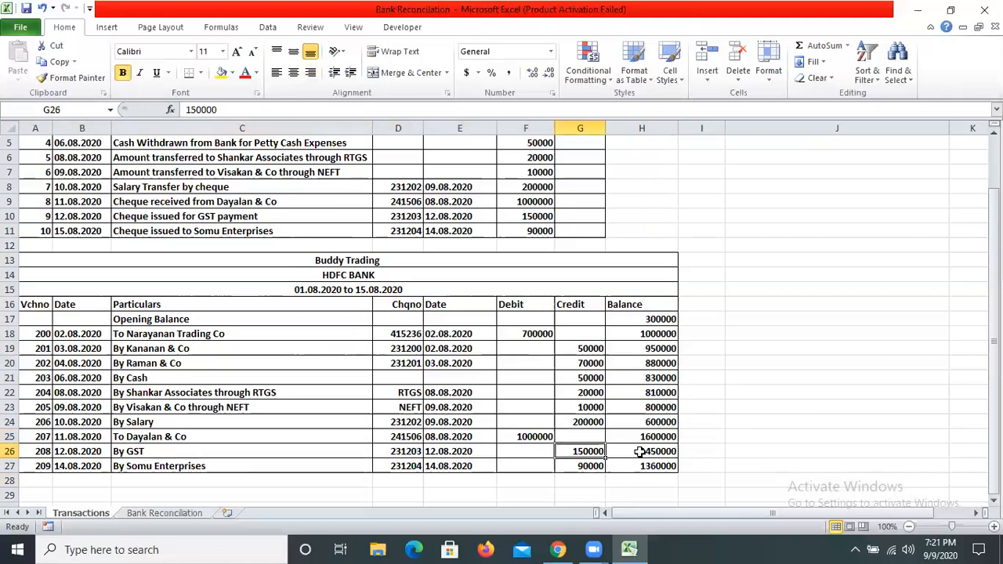
pyautogui.click(241, 481)
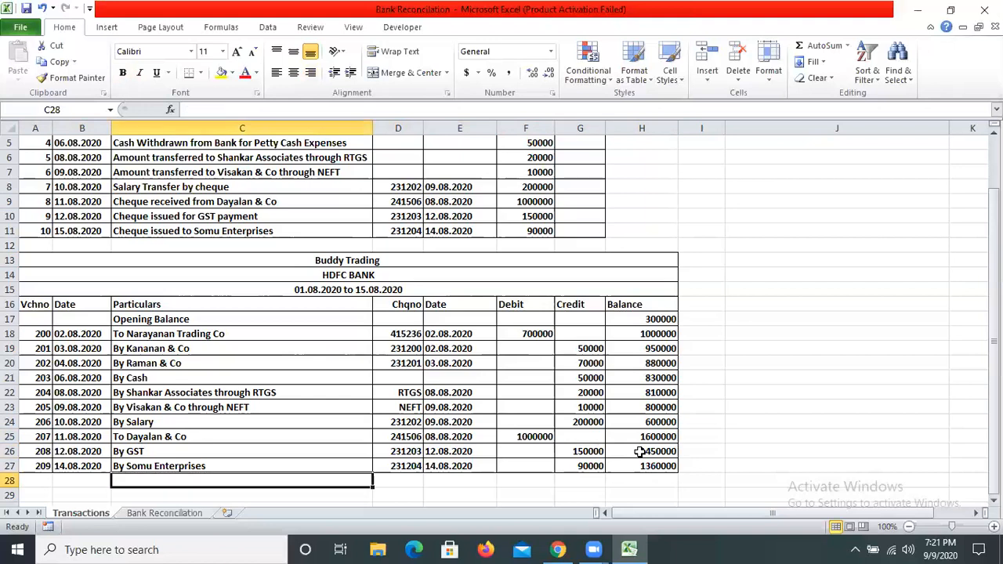
# - Review the HDFC Bank ledger from its Buddy Trading heading down to the closing balance in H27
pyautogui.click(241, 334)
pyautogui.press('Up')
pyautogui.press('Up')
pyautogui.press('Up')
pyautogui.press('Up')
pyautogui.press('Up')
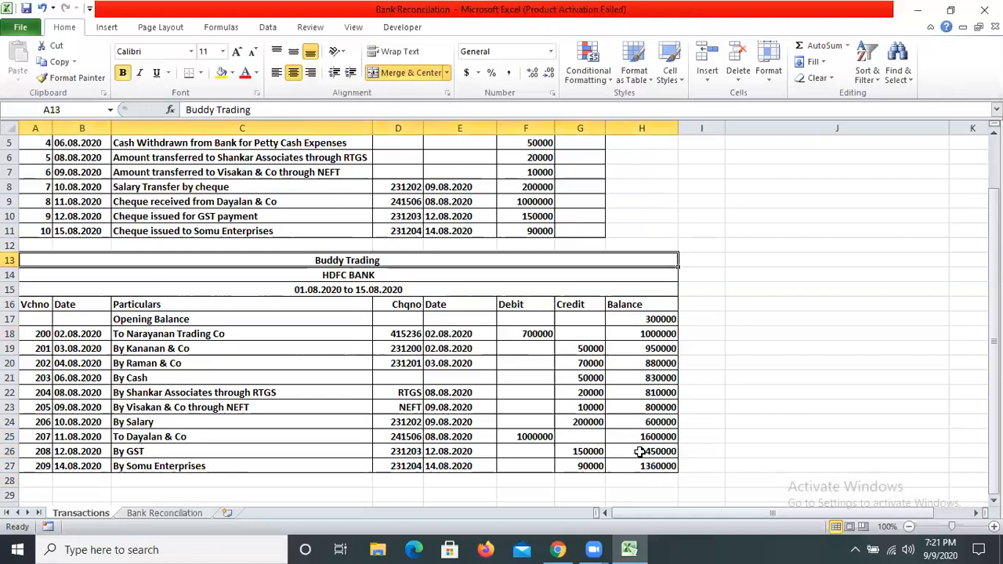
pyautogui.press('Down')
pyautogui.press('Down')
pyautogui.press('Down')
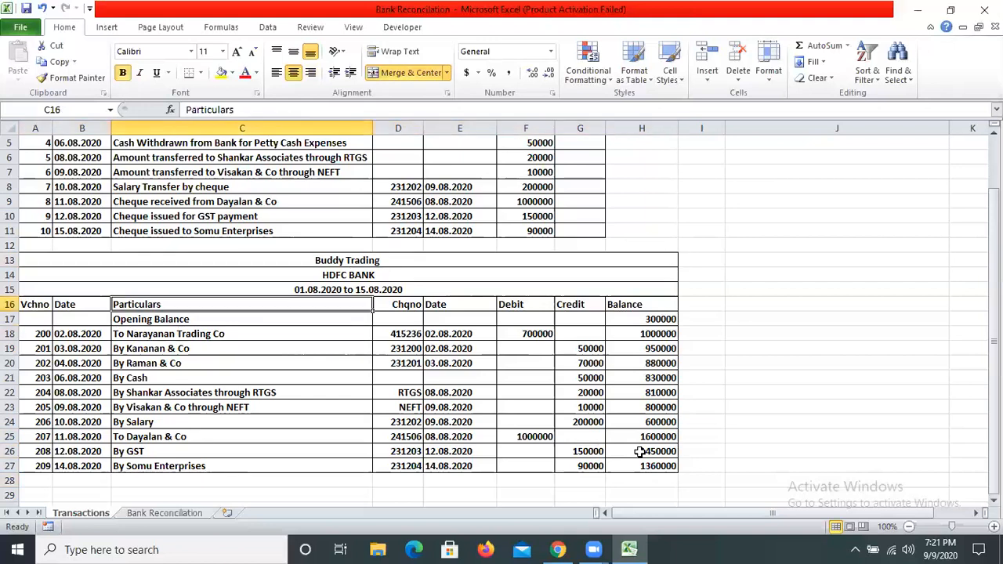
pyautogui.hotkey('ctrl', 'Down')
pyautogui.press('Right')
pyautogui.press('Right')
pyautogui.press('Right')
pyautogui.press('Right')
pyautogui.press('Right')
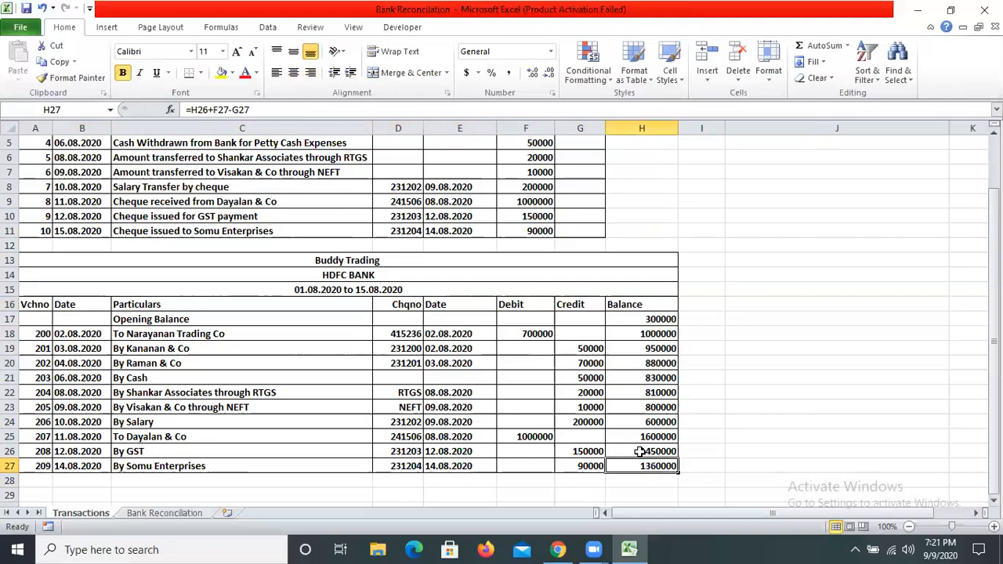
# - On the Bank Reconciliation sheet, move the 50000 cash amount in the Buddy Trading ledger from debit F9 to credit G9
pyautogui.click(164, 513)
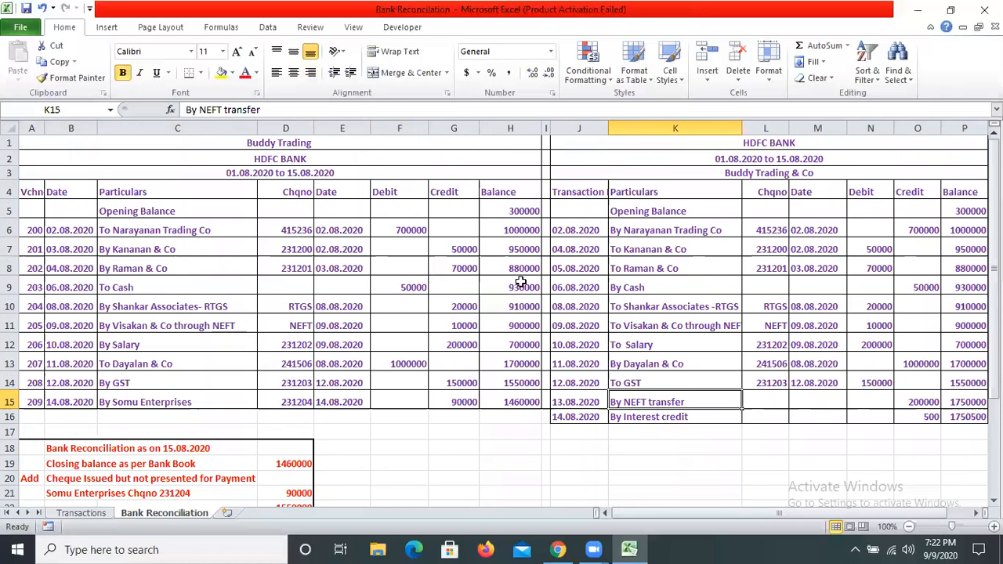
pyautogui.click(399, 286)
pyautogui.hotkey('ctrl', 'x')
pyautogui.press('Right')
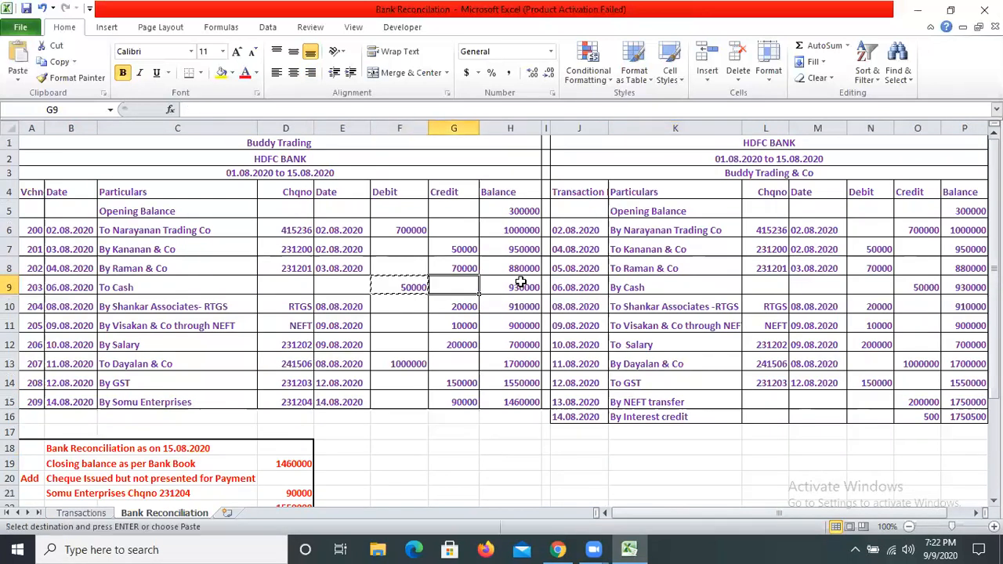
pyautogui.hotkey('ctrl', 'v')
pyautogui.press('Right')
pyautogui.press('Right')
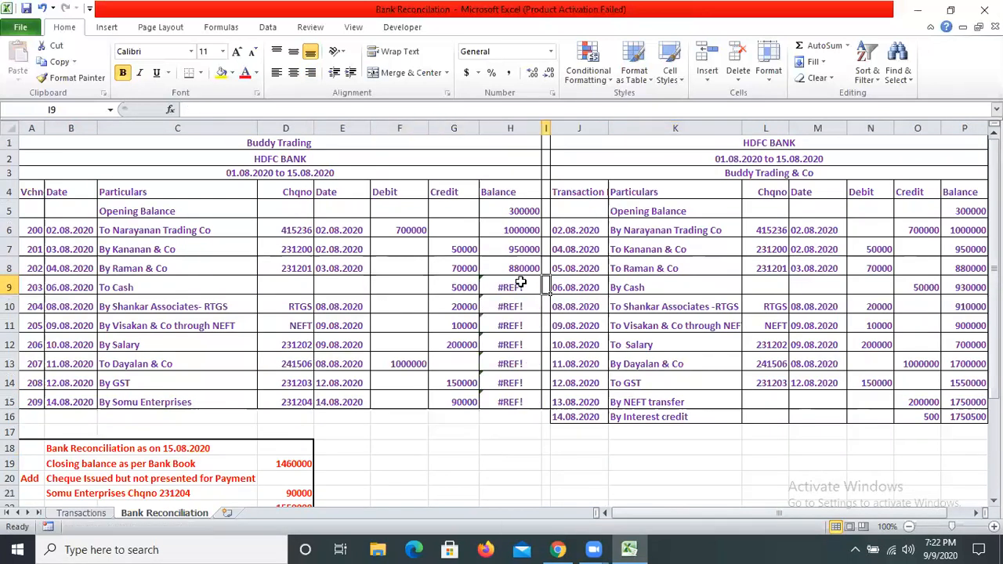
# - Copy the running balance formula from H8 down through H15 to repair the Buddy Trading ledger balances
pyautogui.press('Left')
pyautogui.press('Up')
pyautogui.hotkey('ctrl', 'c')
pyautogui.hotkey('shift', 'Down')
pyautogui.hotkey('shift', 'Down')
pyautogui.hotkey('shift', 'Down')
pyautogui.hotkey('shift', 'Down')
pyautogui.hotkey('shift', 'Down')
pyautogui.hotkey('shift', 'Down')
pyautogui.hotkey('shift', 'Down')
pyautogui.hotkey('shift', 'Down')
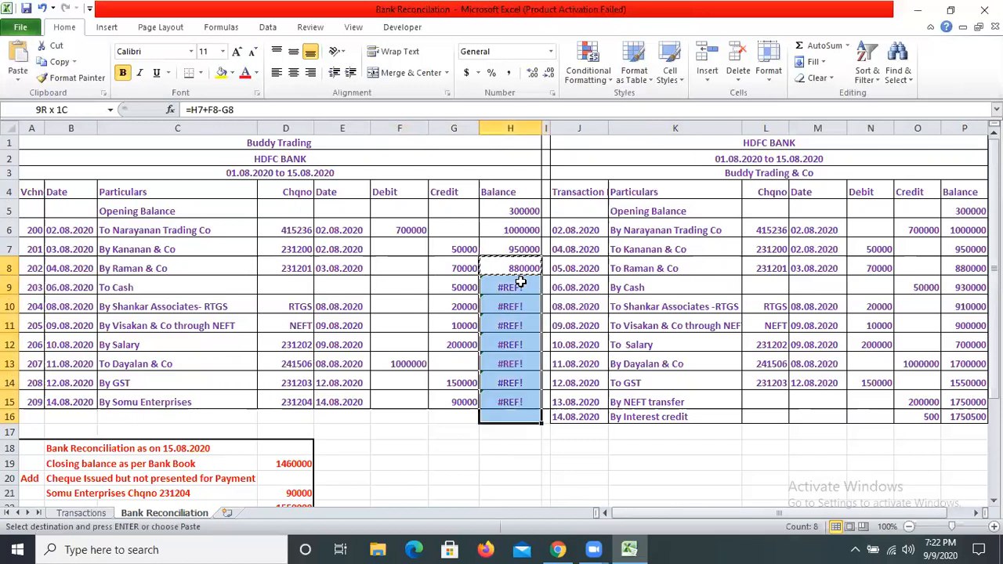
pyautogui.press('Return')
# - Move the 50000 cash amount in the bank statement from credit O9 to debit N9
pyautogui.press('Right')
pyautogui.press('Right')
pyautogui.press('Right')
pyautogui.press('Down')
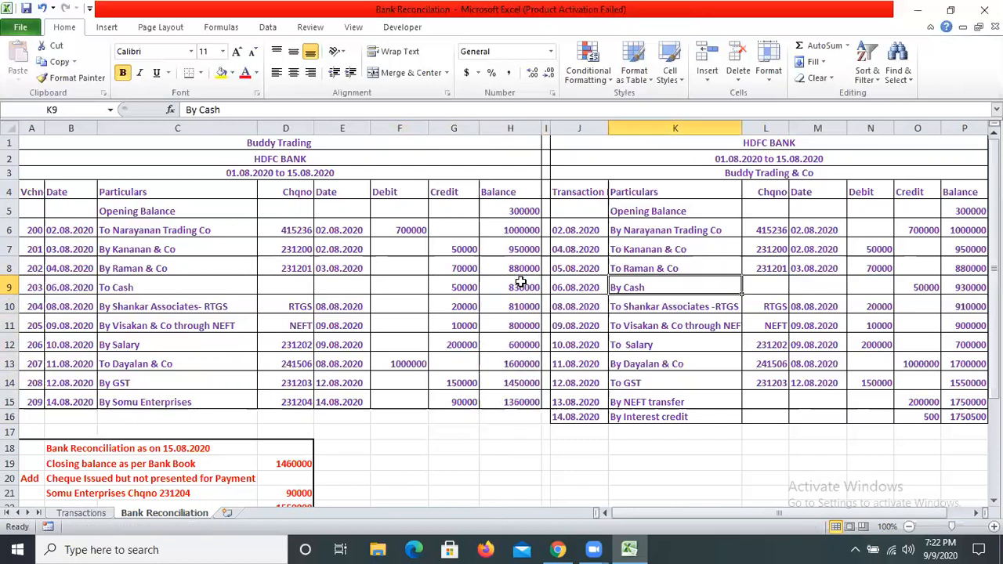
pyautogui.press('Down')
pyautogui.press('Right')
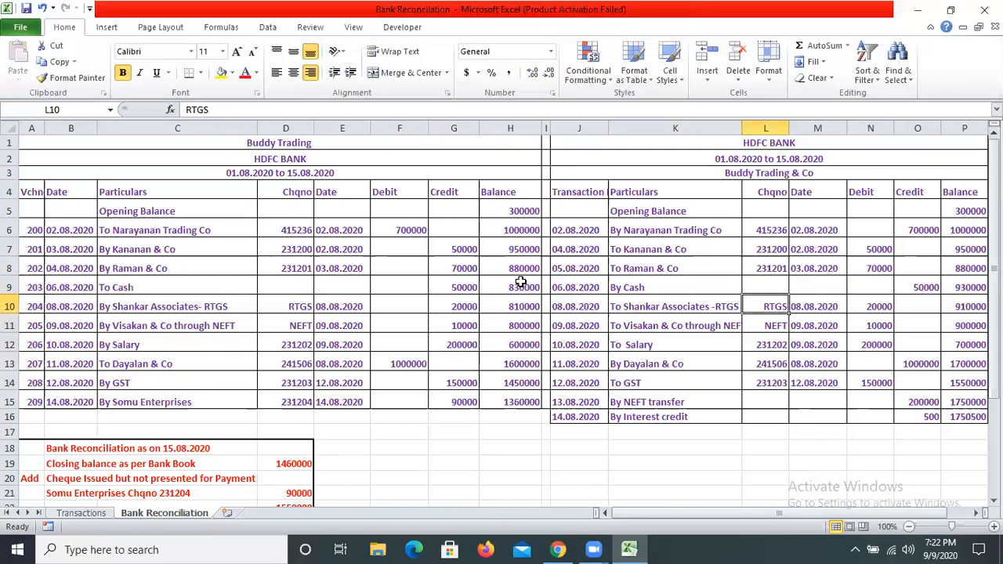
pyautogui.press('Up')
pyautogui.press('Right')
pyautogui.press('Right')
pyautogui.press('Right')
pyautogui.hotkey('ctrl', 'c')
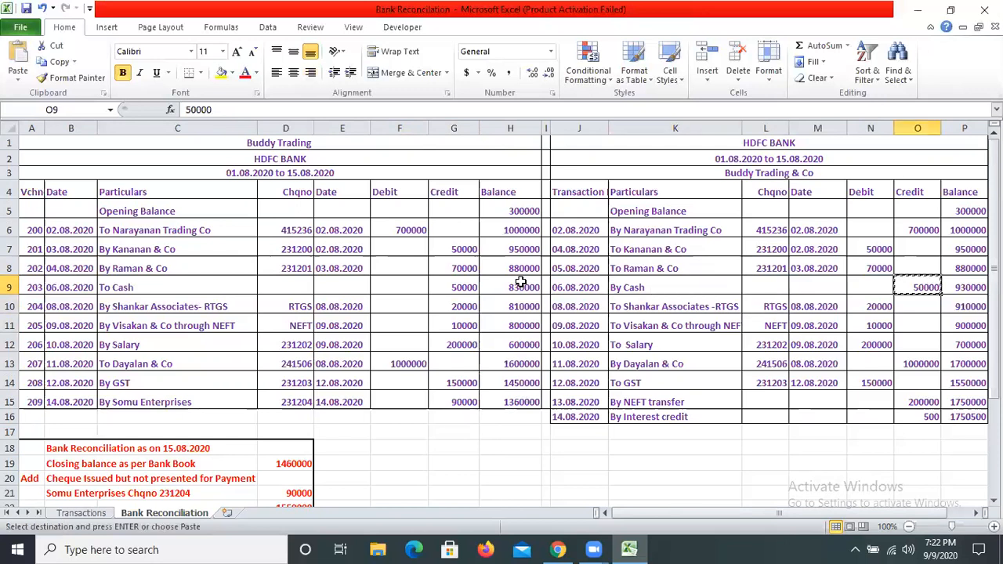
pyautogui.press('Left')
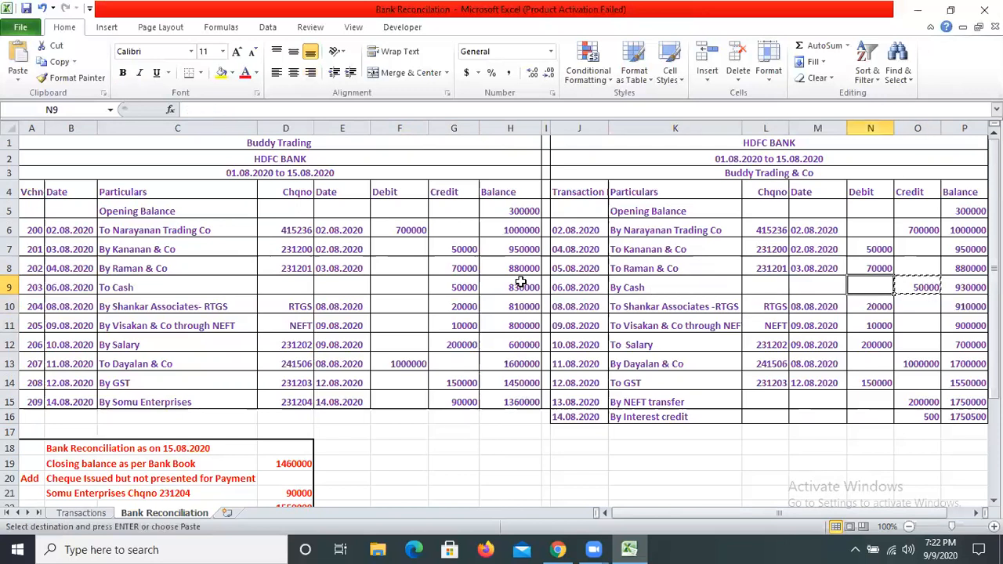
pyautogui.press('Return')
# - Copy the running balance formula from P8 down through P16 to repair the bank statement balances
pyautogui.press('Right')
pyautogui.press('Right')
pyautogui.press('Up')
pyautogui.hotkey('ctrl', 'c')
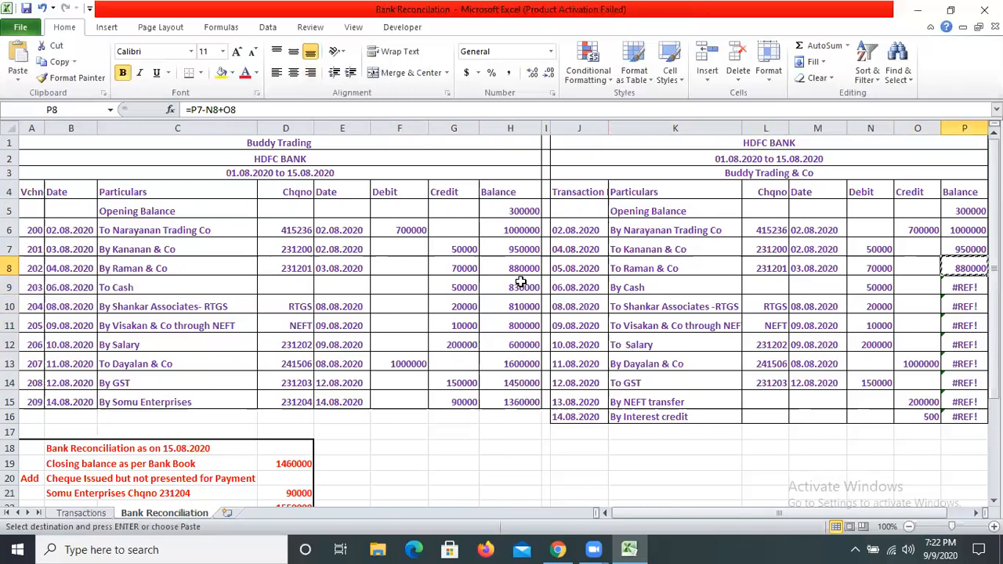
pyautogui.hotkey('ctrl', 'shift', 'Down')
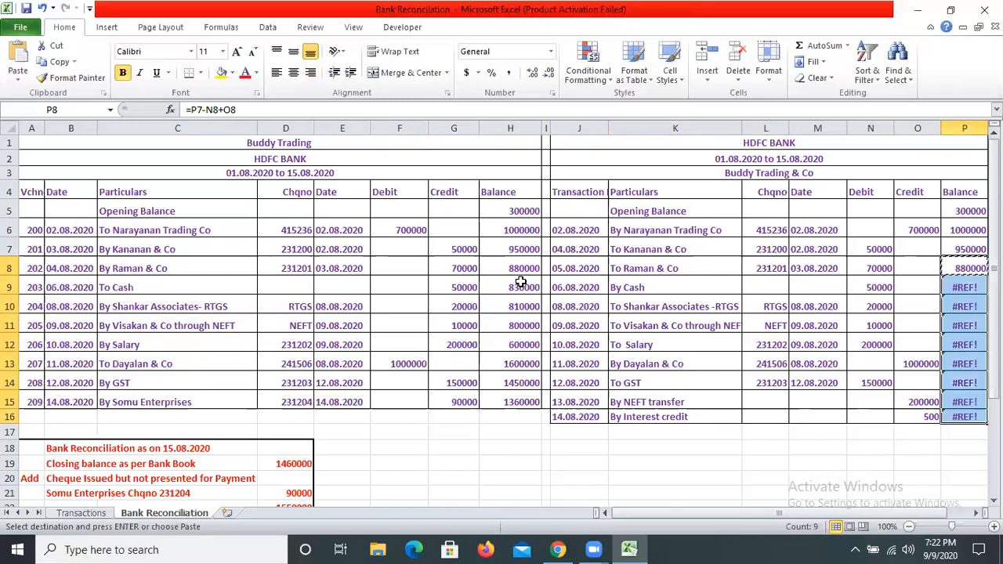
pyautogui.press('Return')
# - Set the closing balance as per Bank Book in D19 of the reconciliation statement to 1360000
pyautogui.press('Left')
pyautogui.press('Left')
pyautogui.press('Left')
pyautogui.press('Left')
pyautogui.press('Left')
pyautogui.press('Left')
pyautogui.press('Left')
pyautogui.press('Left')
pyautogui.press('Left')
pyautogui.press('Left')
pyautogui.press('Left')
pyautogui.press('Left')
pyautogui.press('Left')
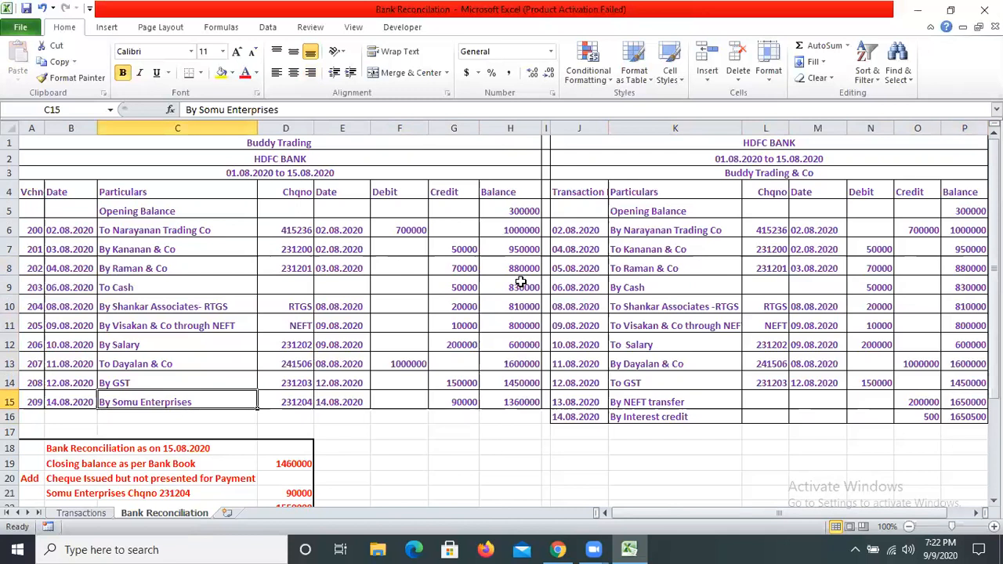
pyautogui.press('Down')
pyautogui.press('Down')
pyautogui.press('Down')
pyautogui.press('Down')
pyautogui.press('Down')
pyautogui.press('Down')
pyautogui.press('Down')
pyautogui.press('Down')
pyautogui.press('Down')
pyautogui.press('Down')
pyautogui.press('Down')
pyautogui.press('Down')
pyautogui.press('Down')
pyautogui.press('Down')
pyautogui.press('Down')
pyautogui.press('Down')
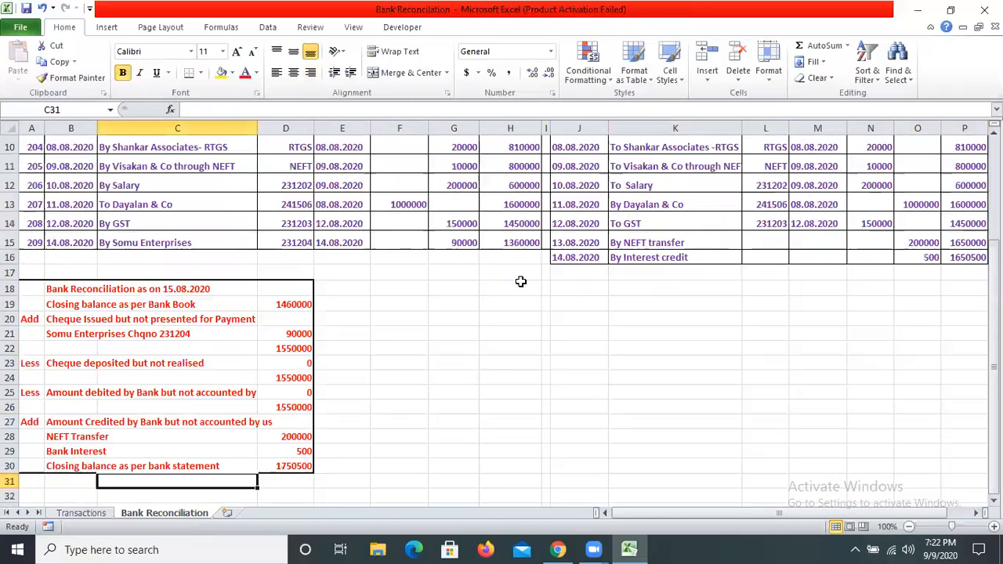
pyautogui.press('Right')
pyautogui.press('Up')
pyautogui.press('Up')
pyautogui.press('Up')
pyautogui.press('Up')
pyautogui.press('Up')
pyautogui.press('Up')
pyautogui.press('Up')
pyautogui.press('Up')
pyautogui.press('Up')
pyautogui.press('Up')
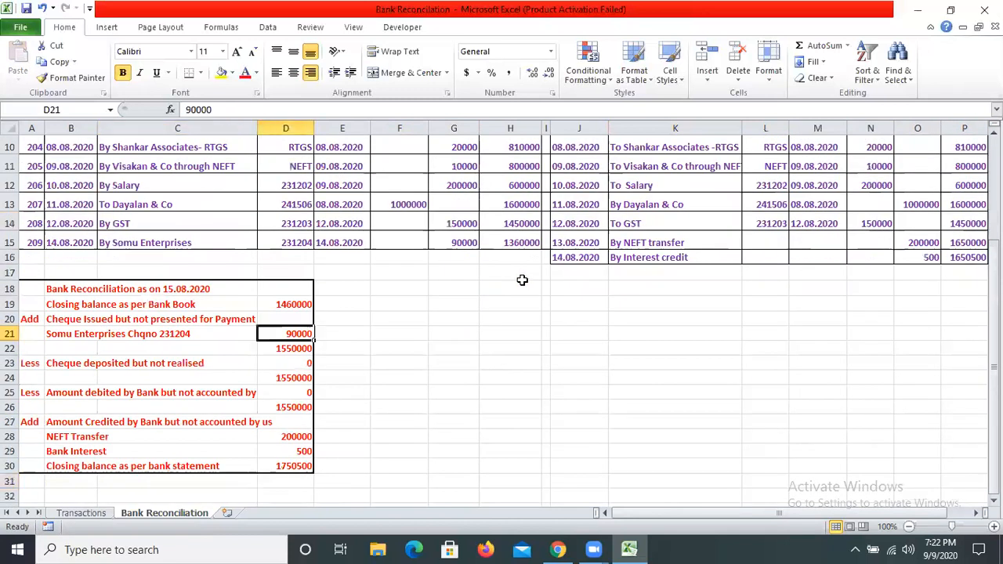
pyautogui.press('Up')
pyautogui.press('Up')
pyautogui.write('13600')
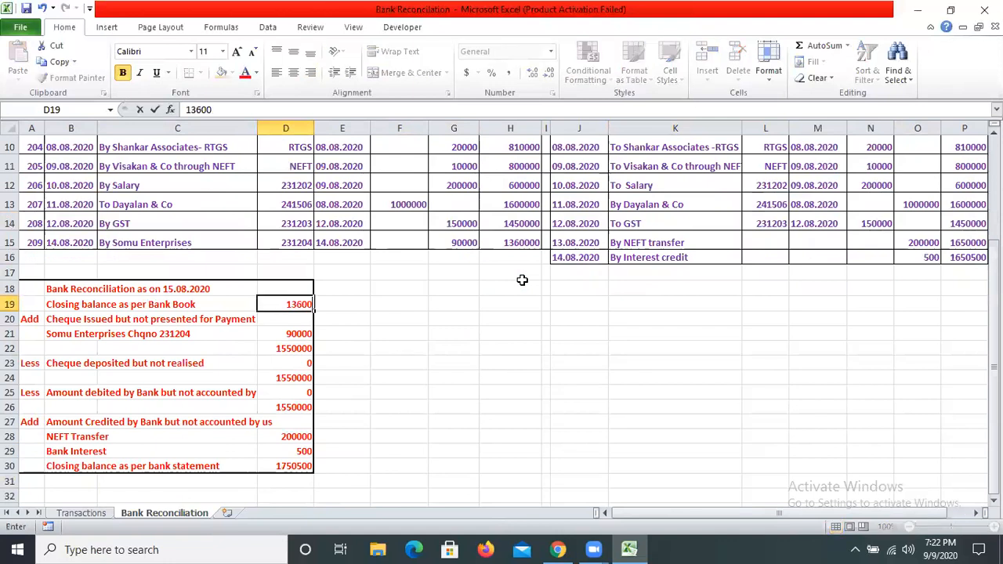
pyautogui.write('00')
pyautogui.press('Down')
pyautogui.press('Down')
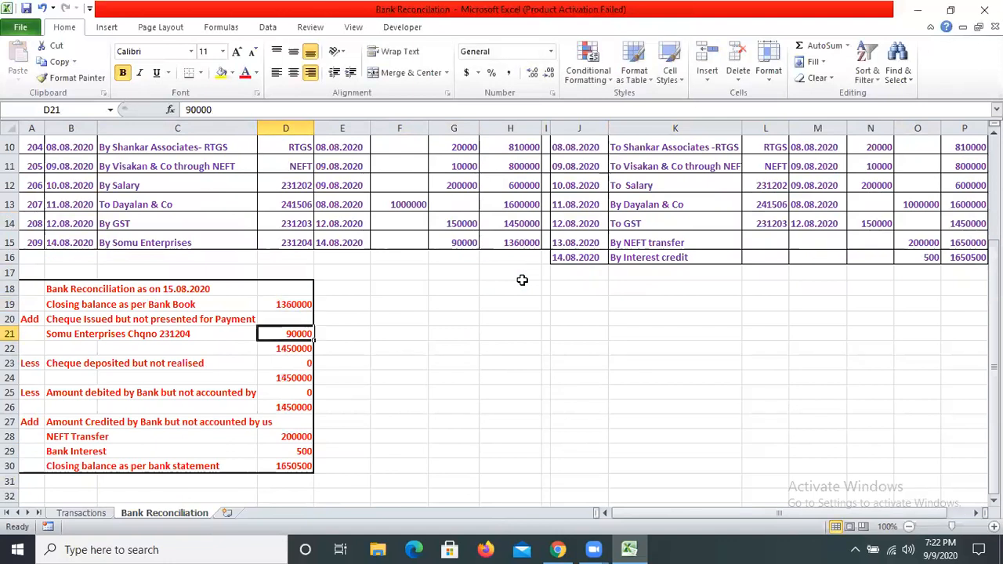
pyautogui.press('Down')
pyautogui.press('Down')
pyautogui.press('Down')
# - Return to the Buddy Trading ledger heading and examine its period and the opening balance in H5
pyautogui.hotkey('ctrl', 'Home')
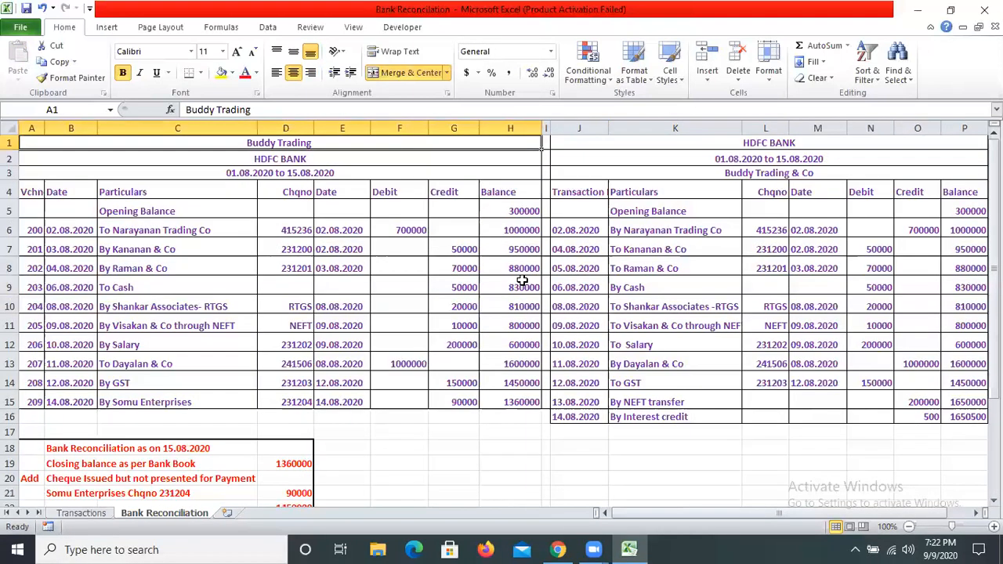
pyautogui.press('Down')
pyautogui.press('Down')
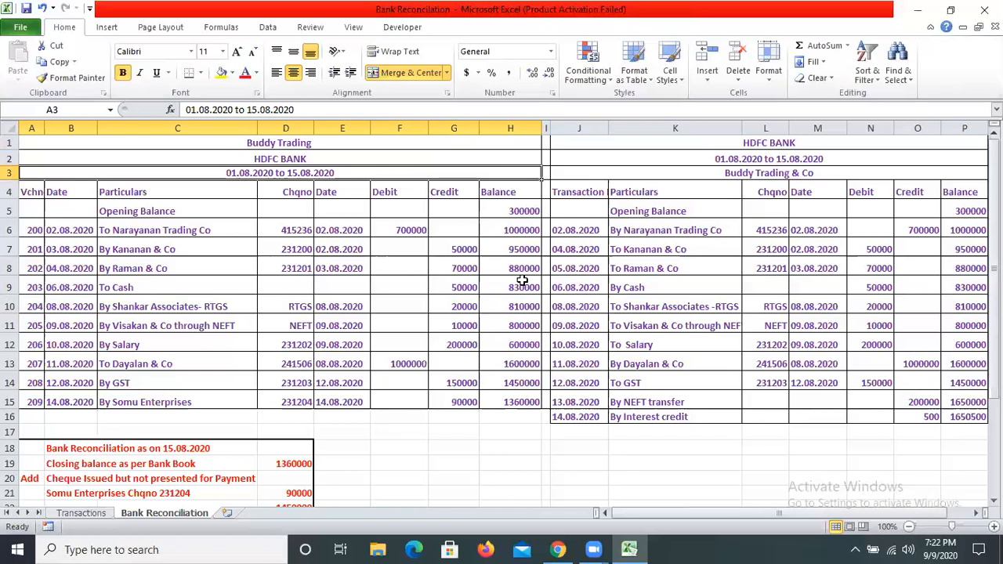
pyautogui.press('Down')
pyautogui.press('Up')
pyautogui.press('Down')
pyautogui.press('Down')
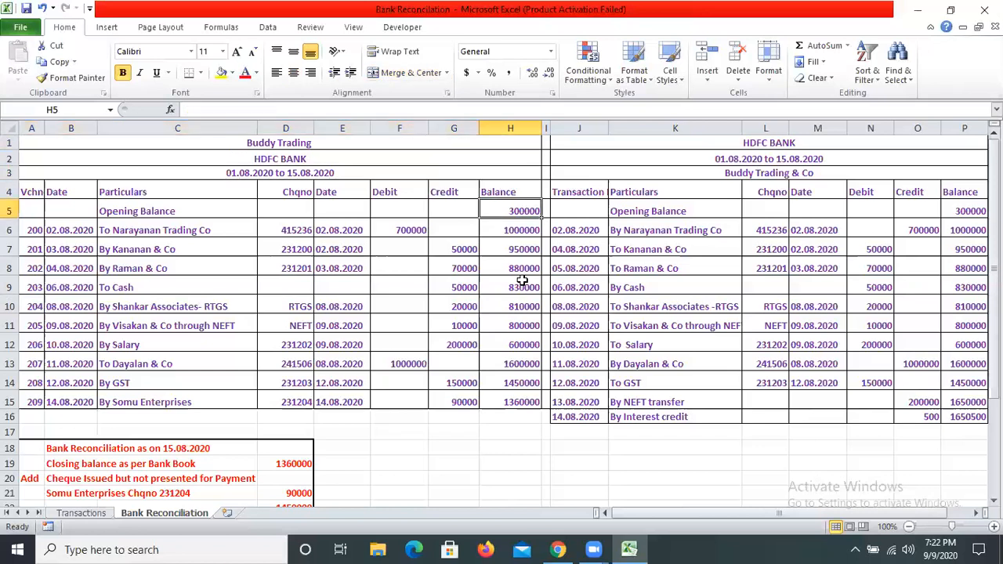
# - Review the ledger's running balances in column H from the opening balance down past the last entry and back
pyautogui.press('Down')
pyautogui.press('Down')
pyautogui.press('Down')
pyautogui.press('Down')
pyautogui.press('Down')
pyautogui.press('Down')
pyautogui.press('Down')
pyautogui.press('Down')
pyautogui.press('Down')
pyautogui.press('Down')
pyautogui.press('Down')
pyautogui.press('Down')
pyautogui.press('Down')
pyautogui.press('Up')
pyautogui.press('Up')
pyautogui.press('Up')
pyautogui.press('Up')
pyautogui.press('Up')
pyautogui.press('Up')
pyautogui.press('Up')
pyautogui.press('Up')
pyautogui.press('Up')
pyautogui.press('Up')
pyautogui.press('Up')
pyautogui.press('Up')
pyautogui.press('Up')
# - Examine the Narayanan Trading Co receipt in ledger row 6, from its particulars through to its debit and credit cells
pyautogui.press('Left')
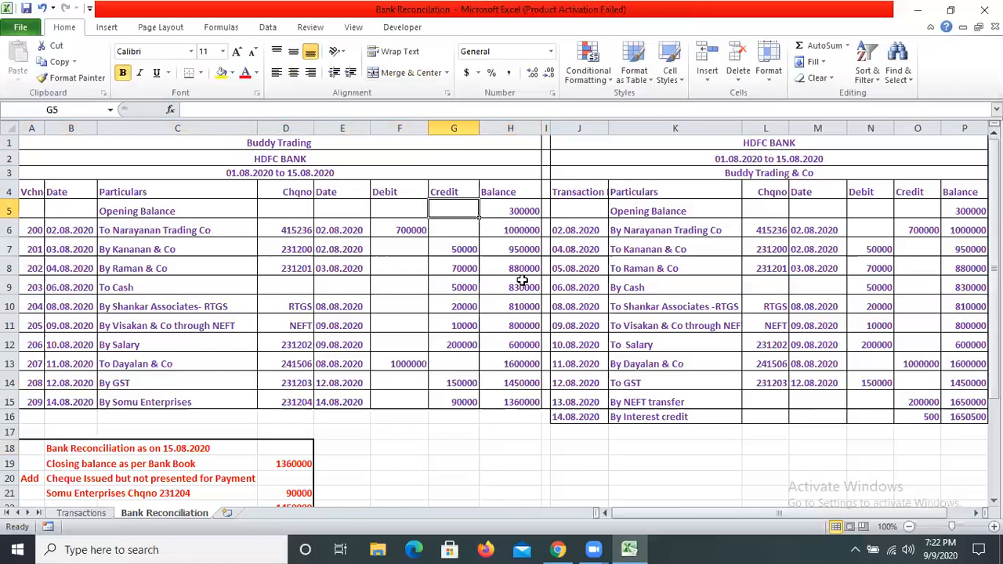
pyautogui.press('Left')
pyautogui.press('Left')
pyautogui.press('Left')
pyautogui.press('Left')
pyautogui.press('Down')
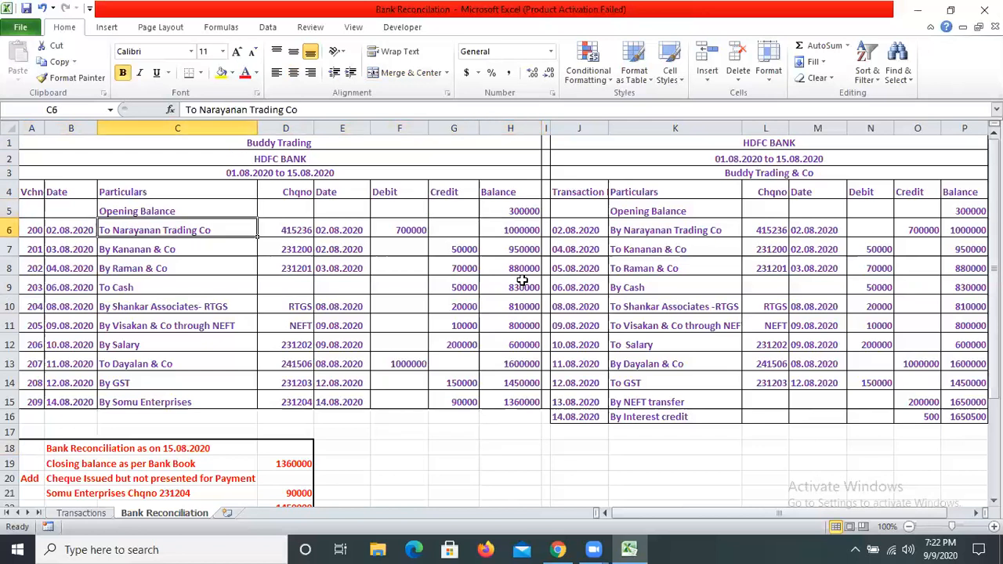
pyautogui.press('Right')
pyautogui.press('Right')
pyautogui.press('Right')
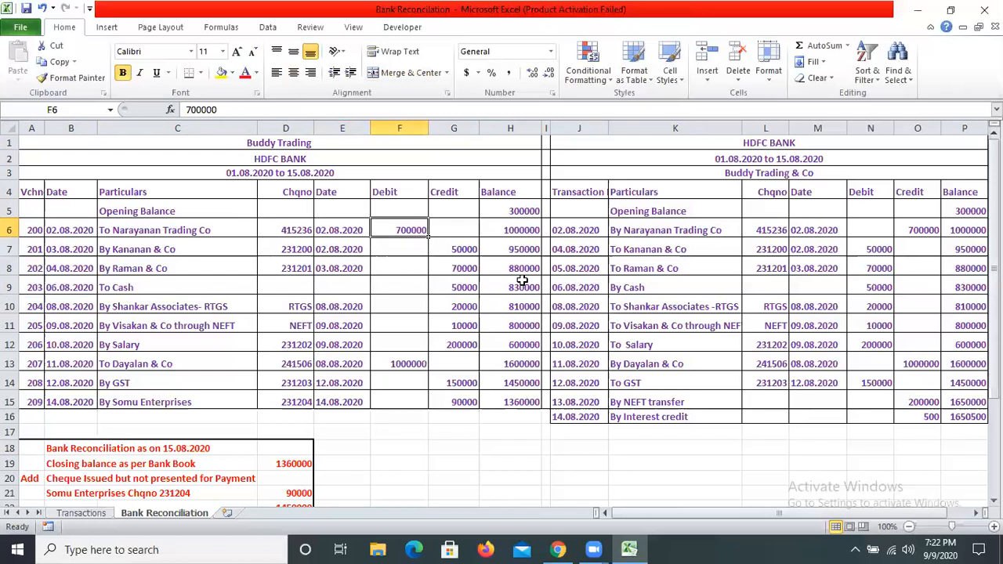
pyautogui.press('Right')
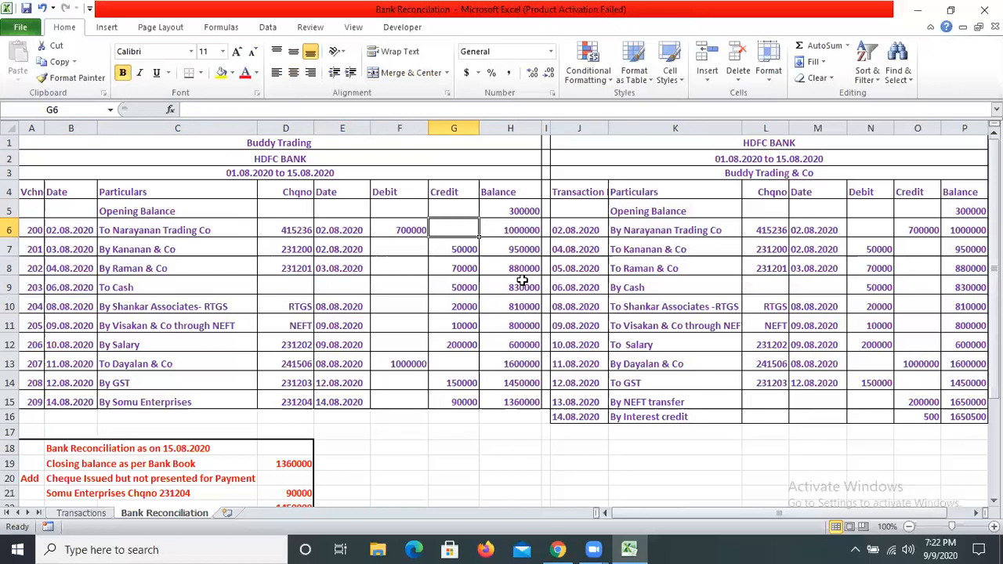
# - Change the particulars of the 06.08.2020 cash entry in C9 of the ledger to By Cash
pyautogui.press('Down')
pyautogui.press('Down')
pyautogui.press('Left')
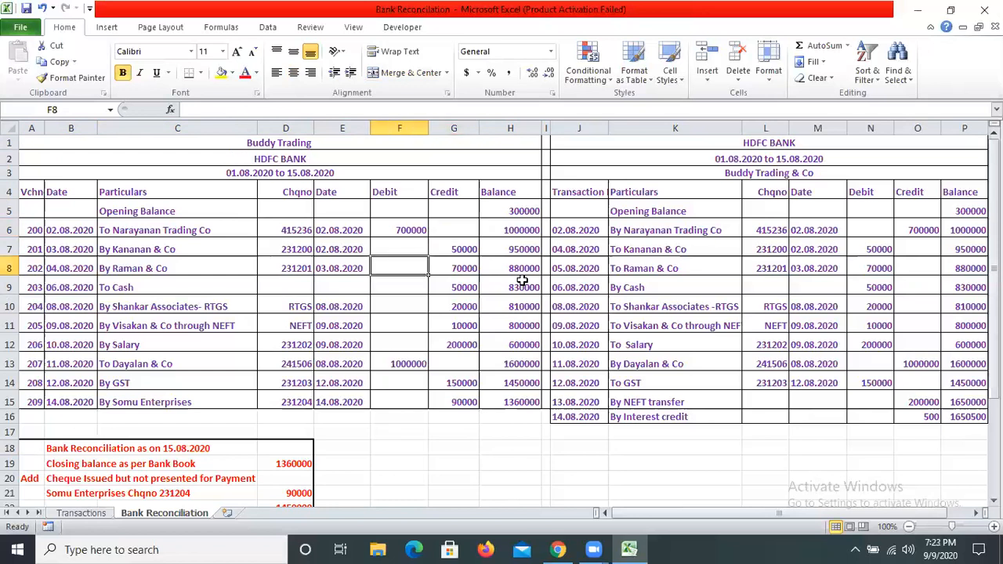
pyautogui.press('Left')
pyautogui.press('Left')
pyautogui.press('Down')
pyautogui.press('Left')
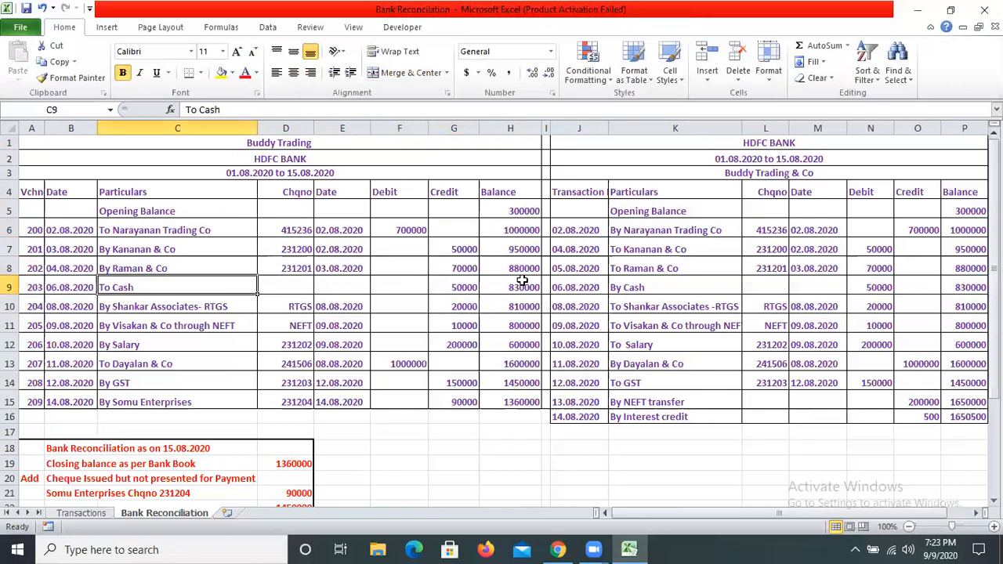
pyautogui.write('By ')
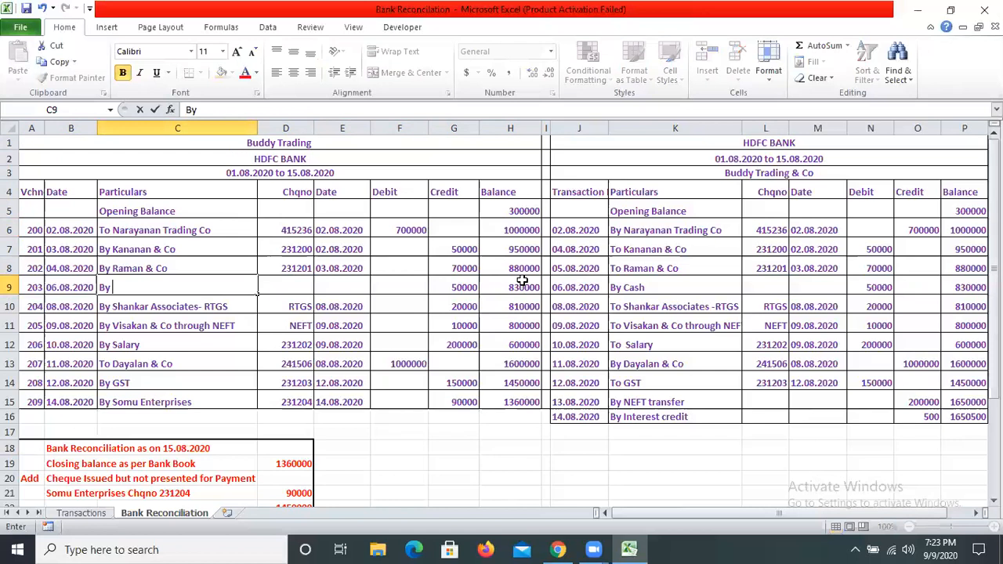
pyautogui.write('Cash')
pyautogui.press('Tab')
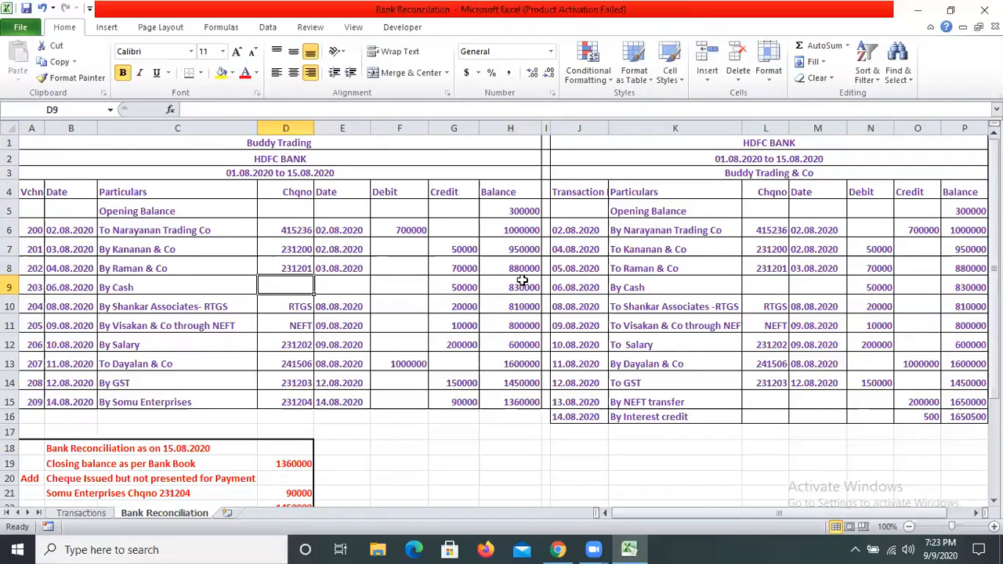
# - Review the remaining ledger entries, checking the cash, RTGS, NEFT, salary and Dayalan & Co amounts against their debit or credit columns
pyautogui.press('Up')
pyautogui.press('Up')
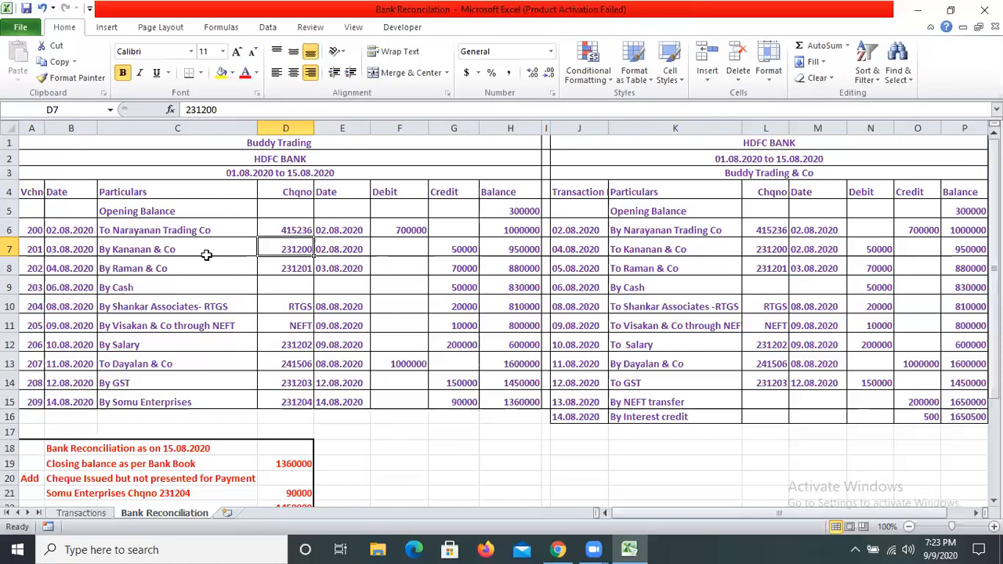
pyautogui.click(462, 293)
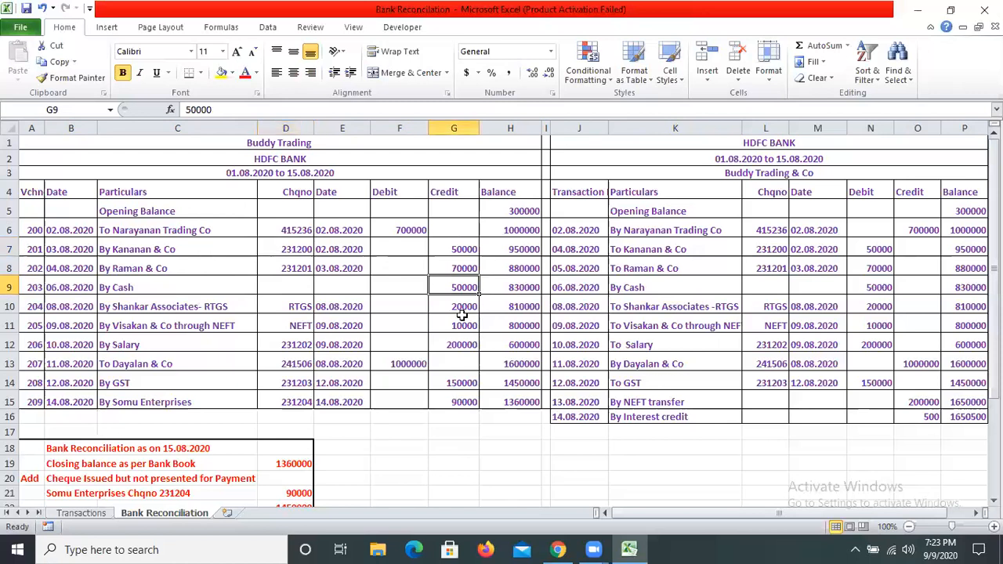
pyautogui.press('Down')
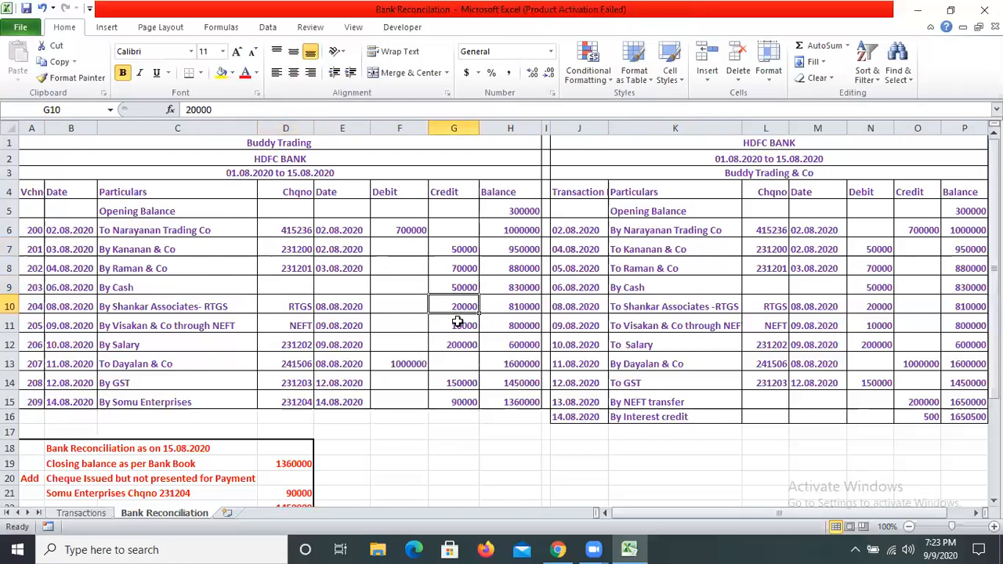
pyautogui.click(237, 325)
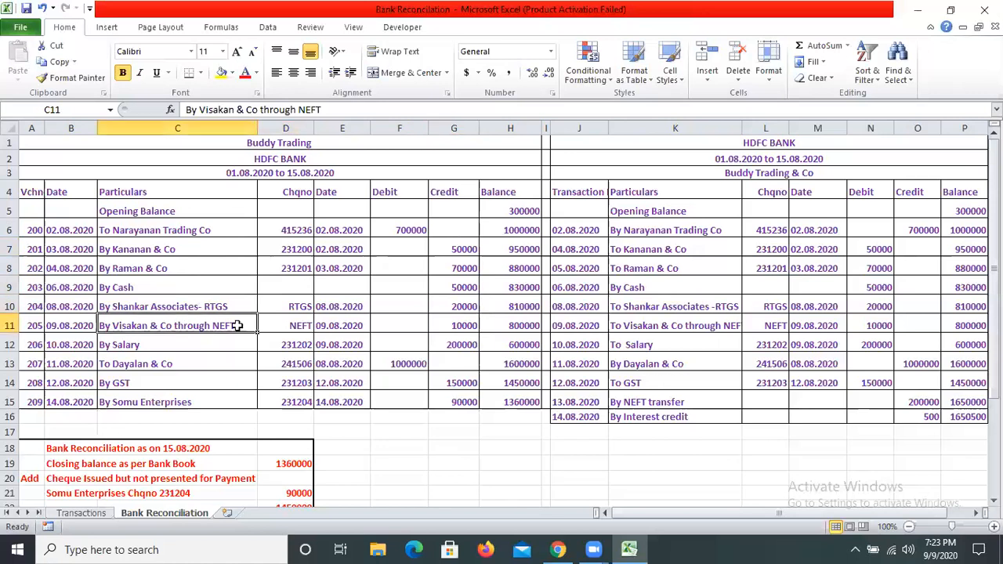
pyautogui.click(440, 345)
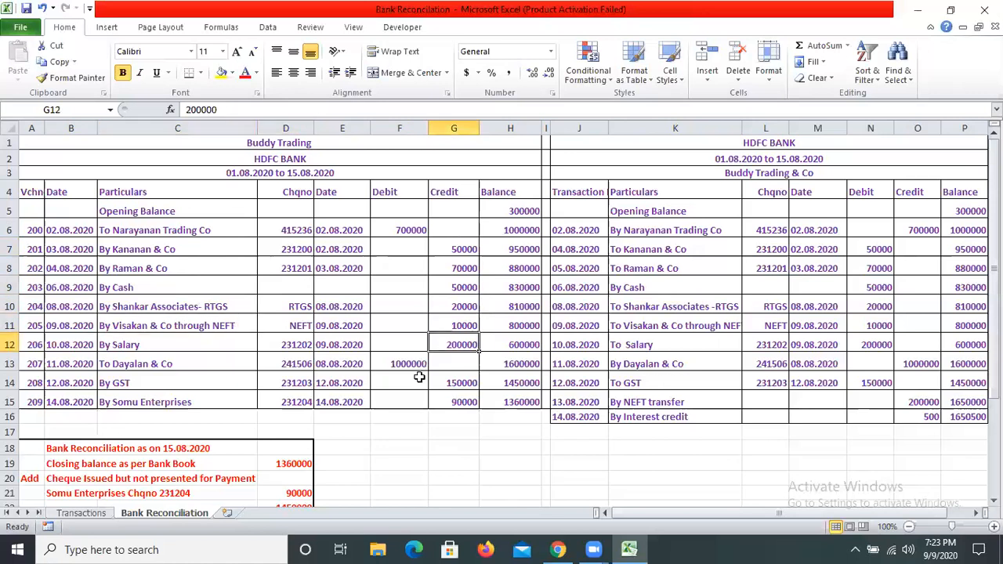
pyautogui.click(419, 378)
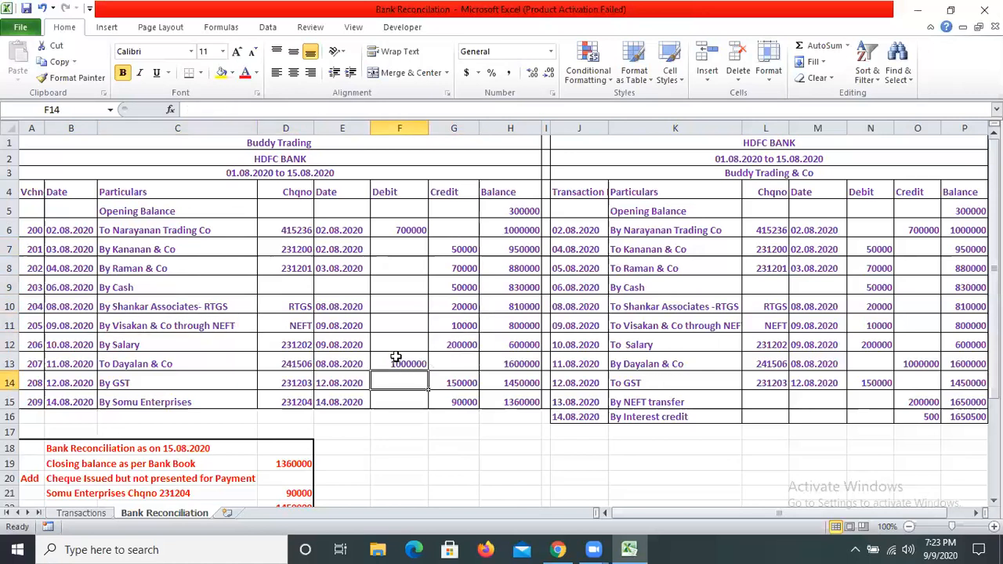
pyautogui.click(397, 368)
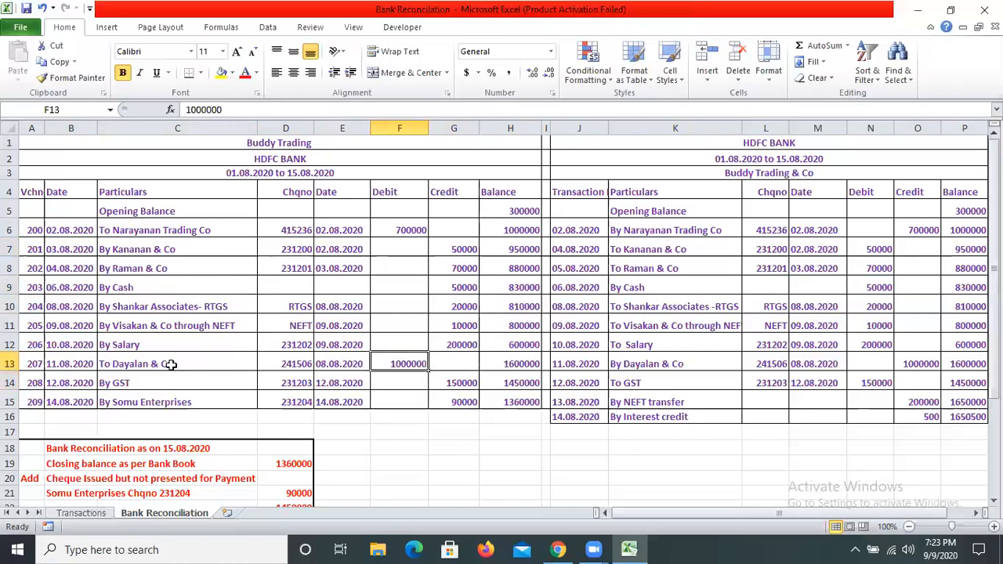
pyautogui.press('Down')
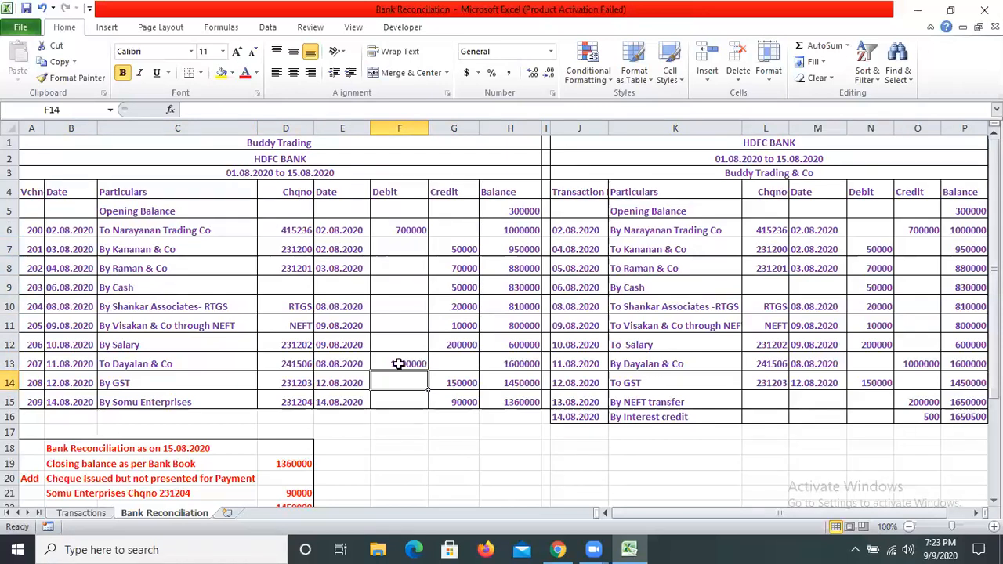
# - Examine the HDFC Bank statement's heading, period and first transaction dates in column J
pyautogui.click(776, 144)
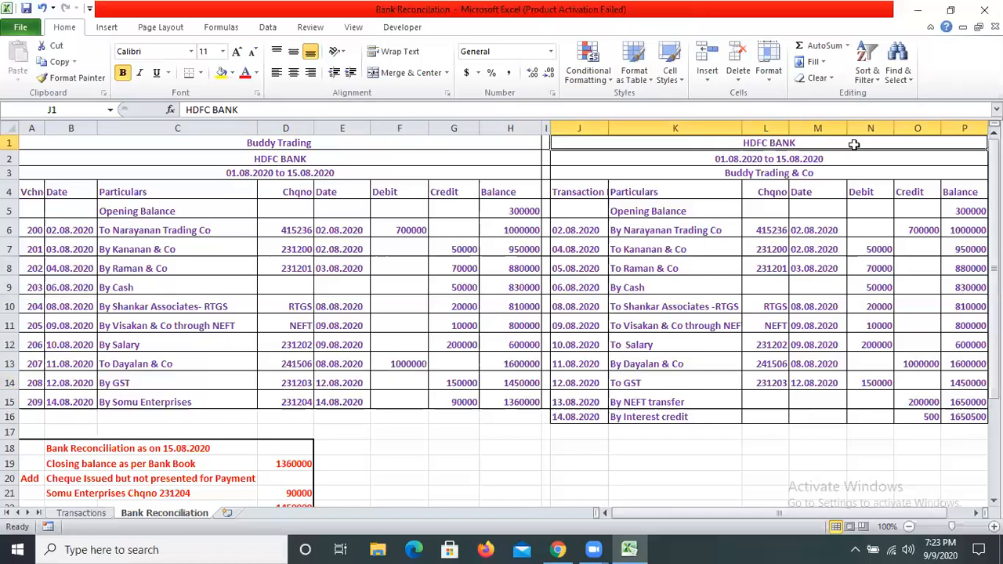
pyautogui.press('Right')
pyautogui.press('Left')
pyautogui.press('Down')
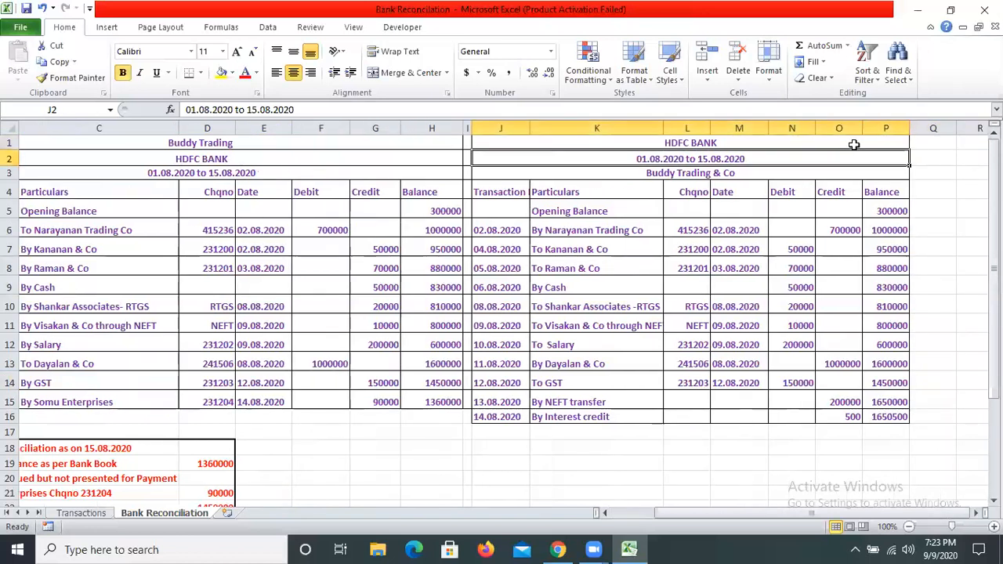
pyautogui.press('Down')
pyautogui.press('Down')
pyautogui.press('Down')
pyautogui.press('Down')
pyautogui.press('Down')
pyautogui.press('Down')
pyautogui.press('Down')
pyautogui.press('Up')
pyautogui.press('Up')
pyautogui.press('Up')
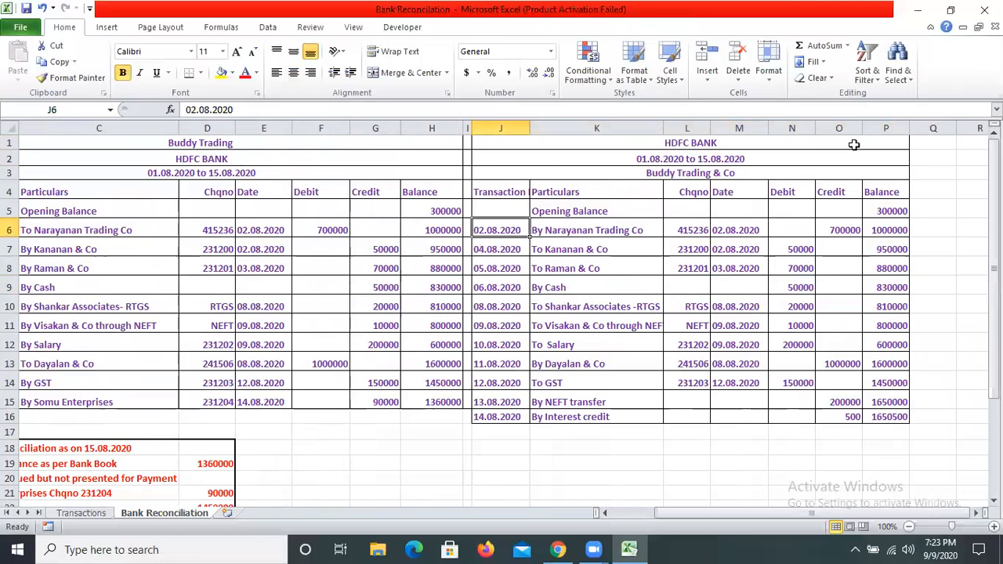
# - Compare the statement's Narayanan Trading Co transaction date in J6 with the matching ledger date in B6
pyautogui.press('Left')
pyautogui.press('Left')
pyautogui.press('Left')
pyautogui.press('Left')
pyautogui.press('Left')
pyautogui.press('Left')
pyautogui.press('Left')
pyautogui.press('Left')
pyautogui.press('Left')
pyautogui.press('Right')
pyautogui.press('Up')
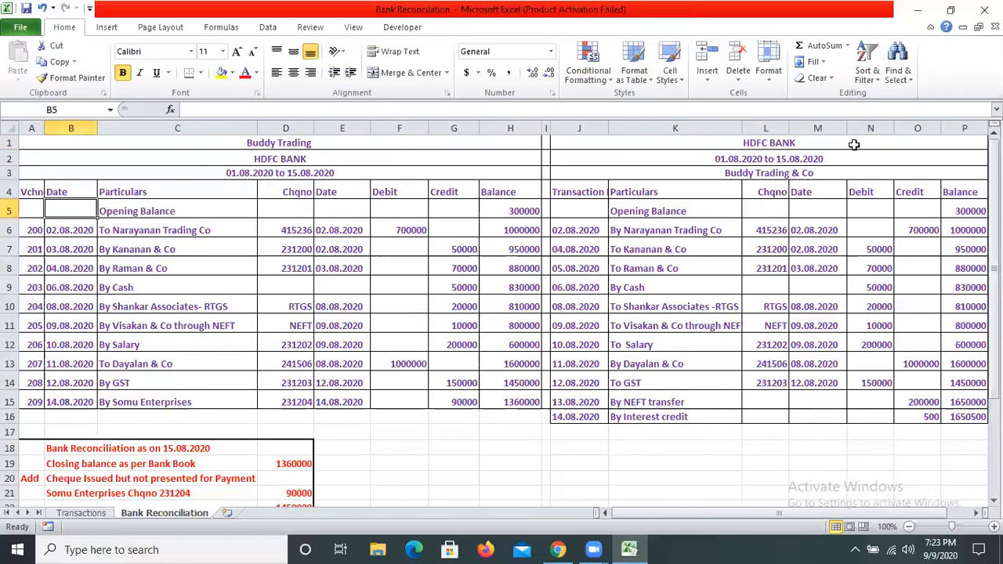
# - Compare the Narayanan Trading Co cheque number in L6 of the bank statement with D6 of the ledger
pyautogui.press('Right')
pyautogui.press('Right')
pyautogui.press('Right')
pyautogui.press('Right')
pyautogui.press('Right')
pyautogui.press('Right')
pyautogui.press('Right')
pyautogui.press('Right')
pyautogui.press('Right')
pyautogui.press('Right')
pyautogui.press('Down')
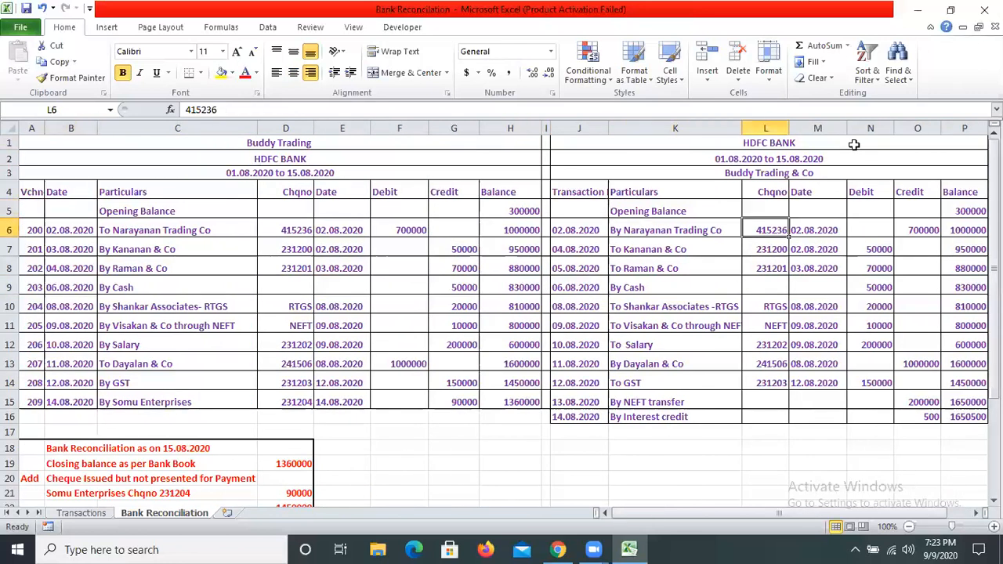
pyautogui.press('Left')
pyautogui.press('Left')
pyautogui.press('Left')
pyautogui.press('Left')
pyautogui.press('Left')
pyautogui.press('Left')
pyautogui.press('Left')
pyautogui.press('Left')
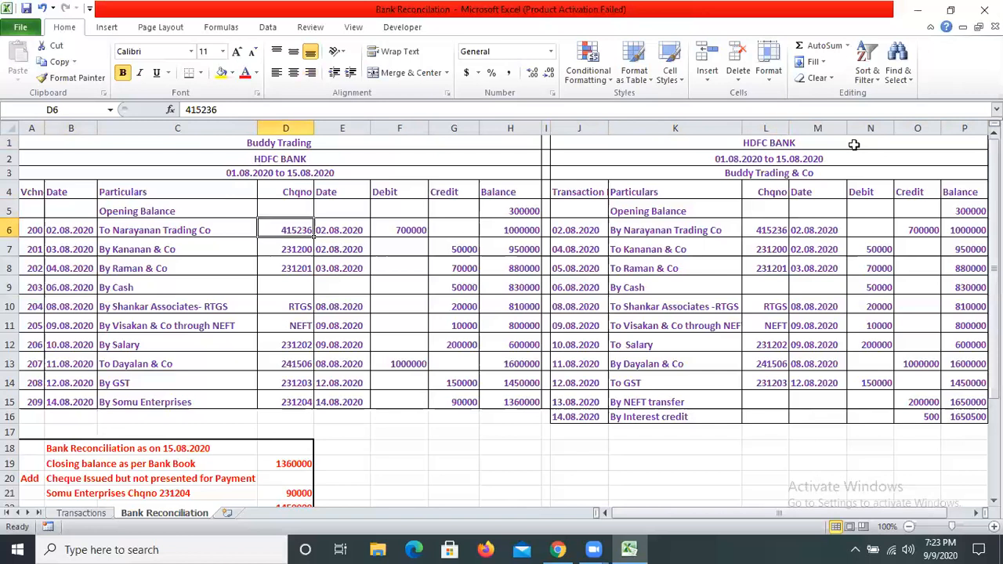
# - Follow the Narayanan Trading Co entry across from the ledger cheque number to the bank statement's credit amount in O6
pyautogui.press('Right')
pyautogui.press('Right')
pyautogui.press('Right')
pyautogui.press('Right')
pyautogui.press('Right')
pyautogui.press('Right')
pyautogui.press('Right')
pyautogui.press('Right')
pyautogui.press('Right')
pyautogui.press('Right')
pyautogui.press('Right')
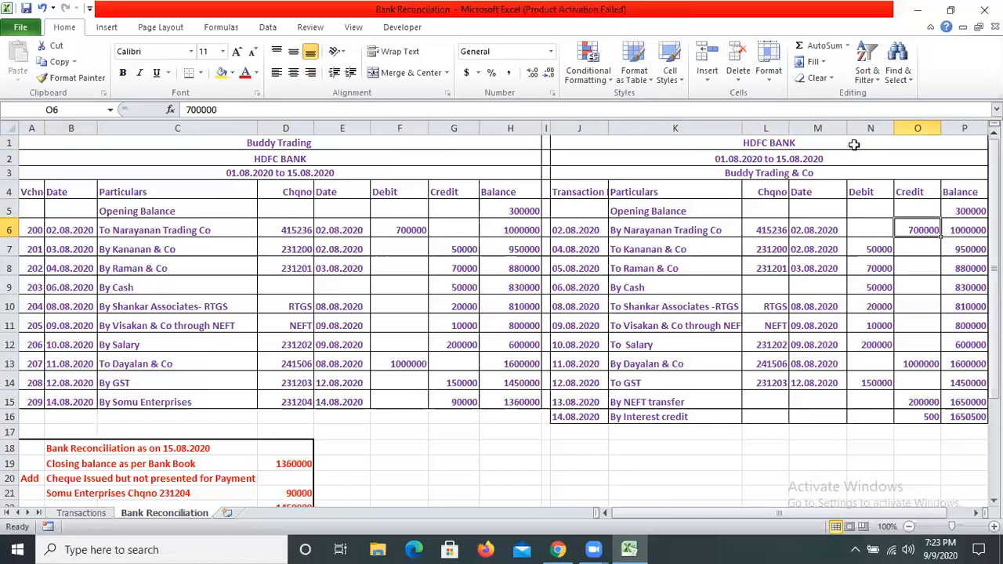
# - Make the 700000 credit in O6 bold and fill the matching Narayanan Trading Co amounts in F6 and O6 with yellow
pyautogui.hotkey('ctrl', 'b')
pyautogui.press('Left')
pyautogui.press('Left')
pyautogui.press('Left')
pyautogui.press('Left')
pyautogui.press('Left')
pyautogui.press('Left')
pyautogui.press('Left')
pyautogui.press('Left')
pyautogui.press('Left')
pyautogui.press('Left')
pyautogui.press('Left')
pyautogui.press('Left')
pyautogui.press('Right')
pyautogui.press('Right')
pyautogui.press('Right')
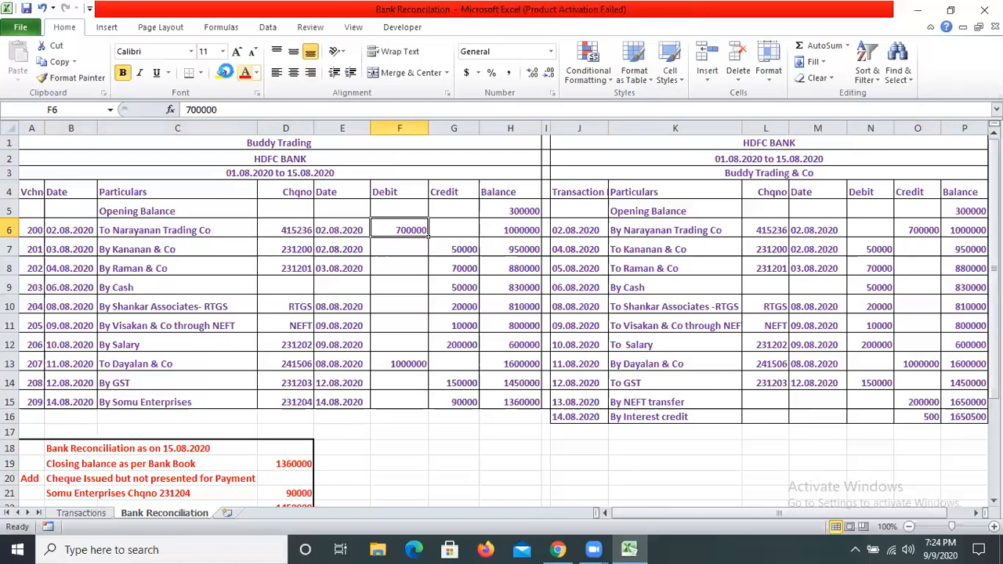
pyautogui.click(225, 73)
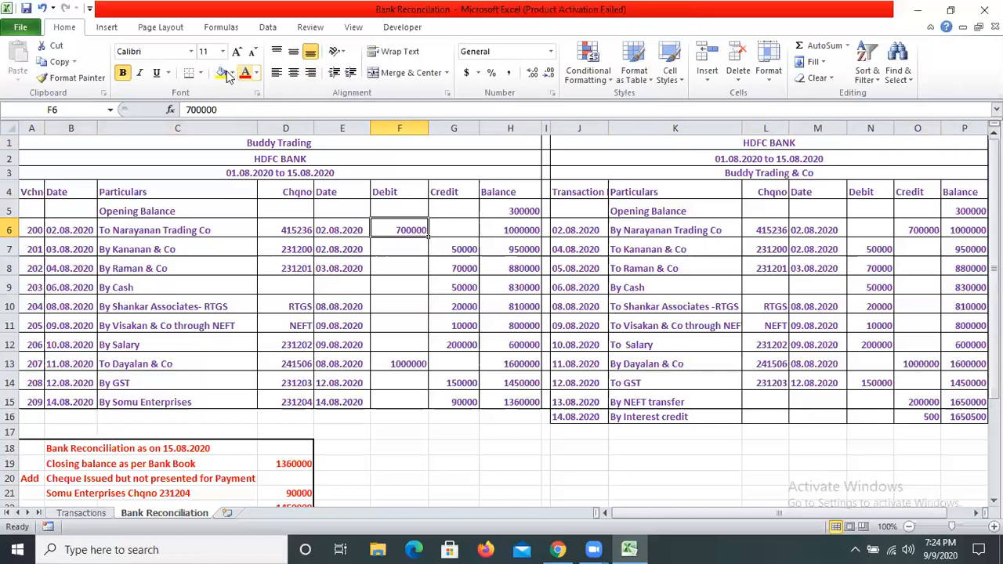
pyautogui.click(918, 230)
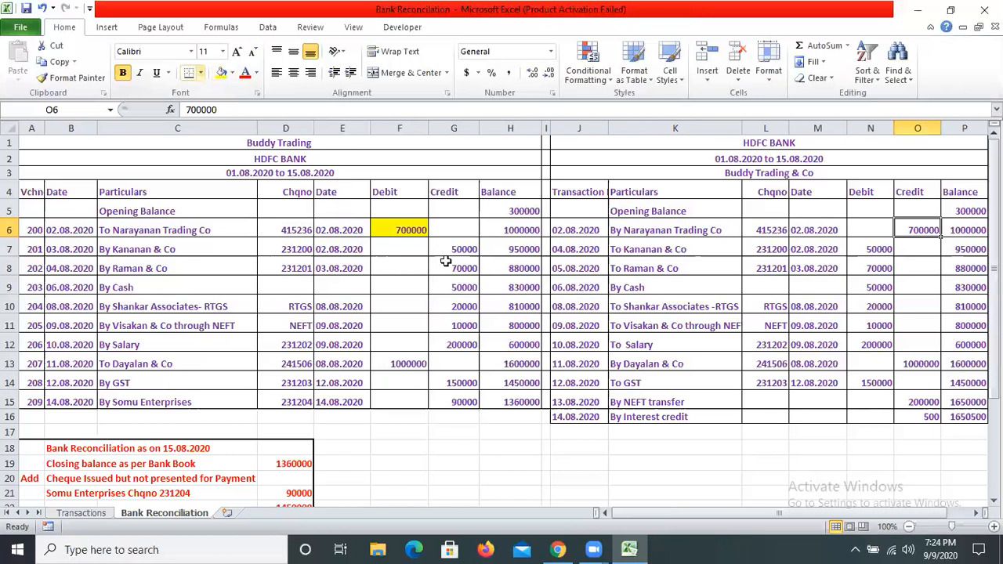
pyautogui.click(222, 72)
# - Fill the matching 50000 Kananan & Co amounts in ledger cell G7 and bank statement cell N7 with yellow
pyautogui.click(447, 253)
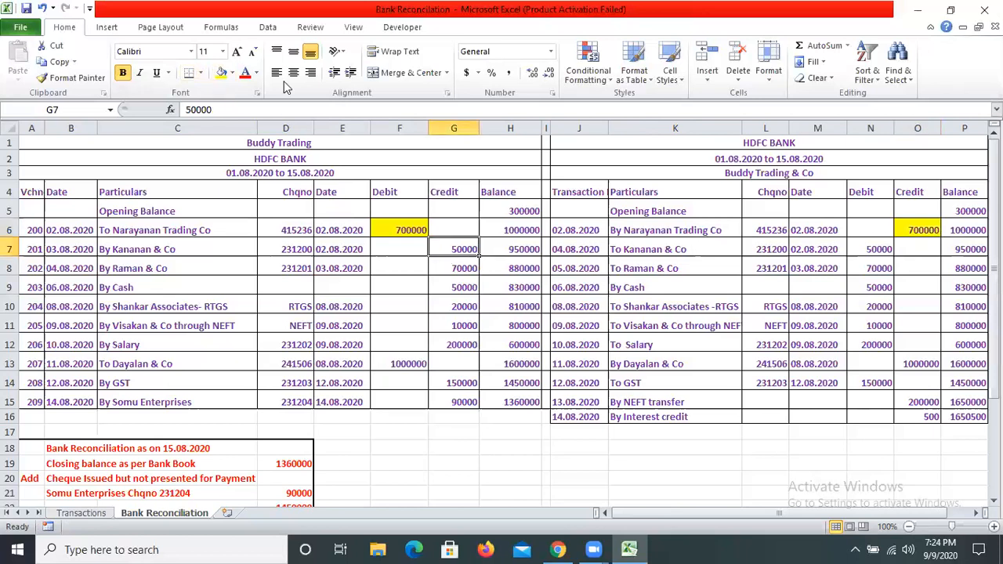
pyautogui.click(221, 72)
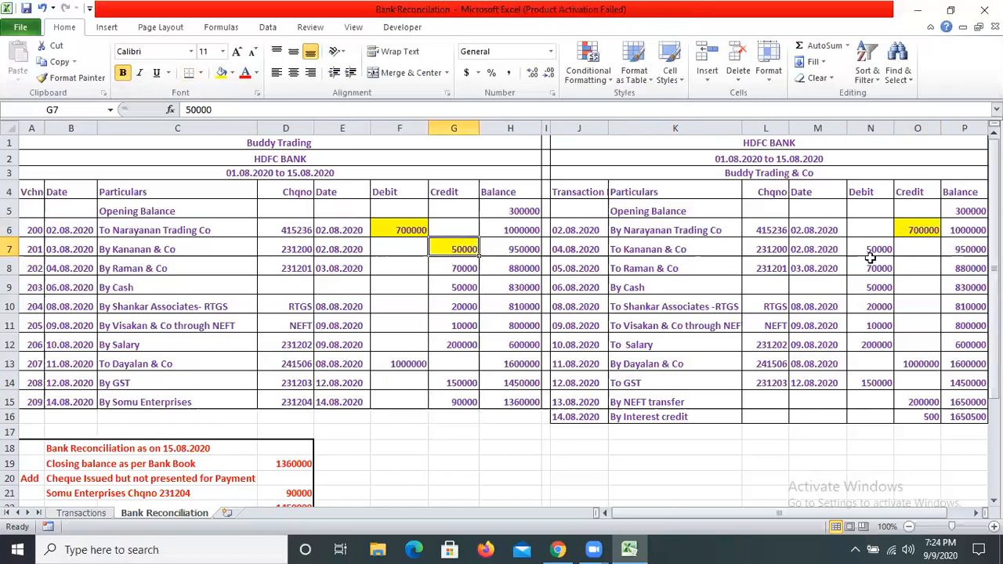
pyautogui.click(869, 252)
pyautogui.click(222, 73)
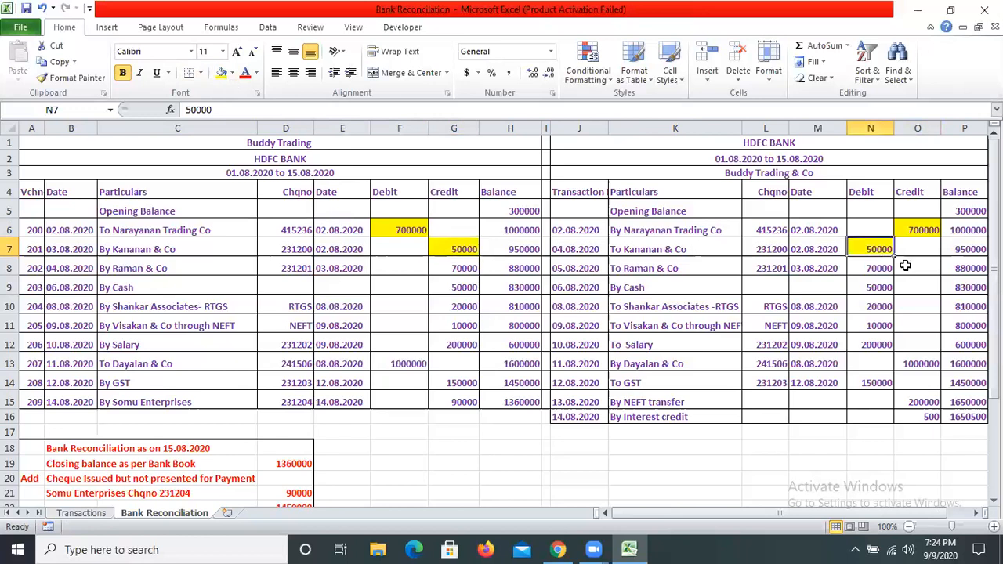
# - Fill the matching 70000 Raman & Co amounts in ledger cell G8 and bank statement cell N8 with yellow
pyautogui.click(883, 266)
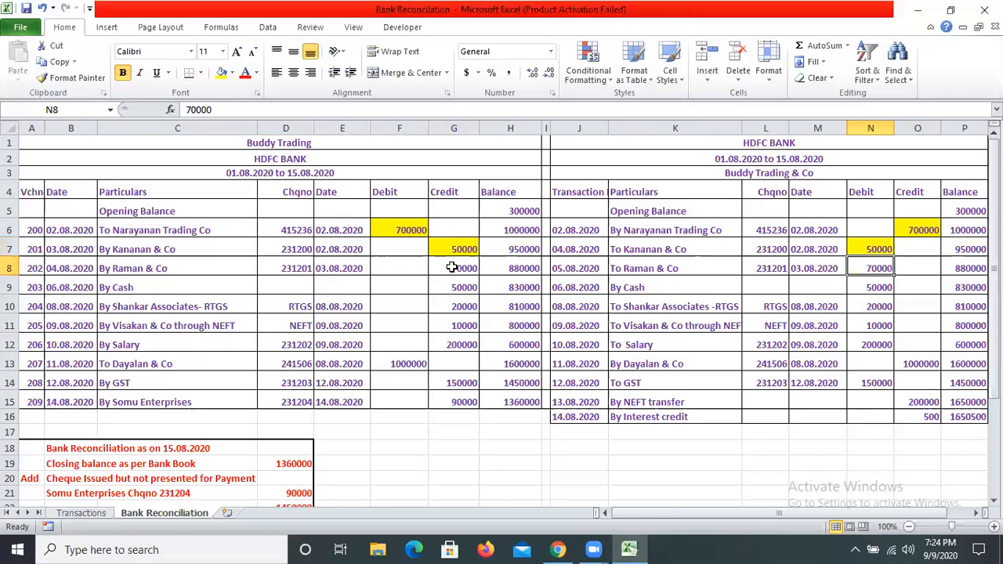
pyautogui.click(452, 267)
pyautogui.click(223, 72)
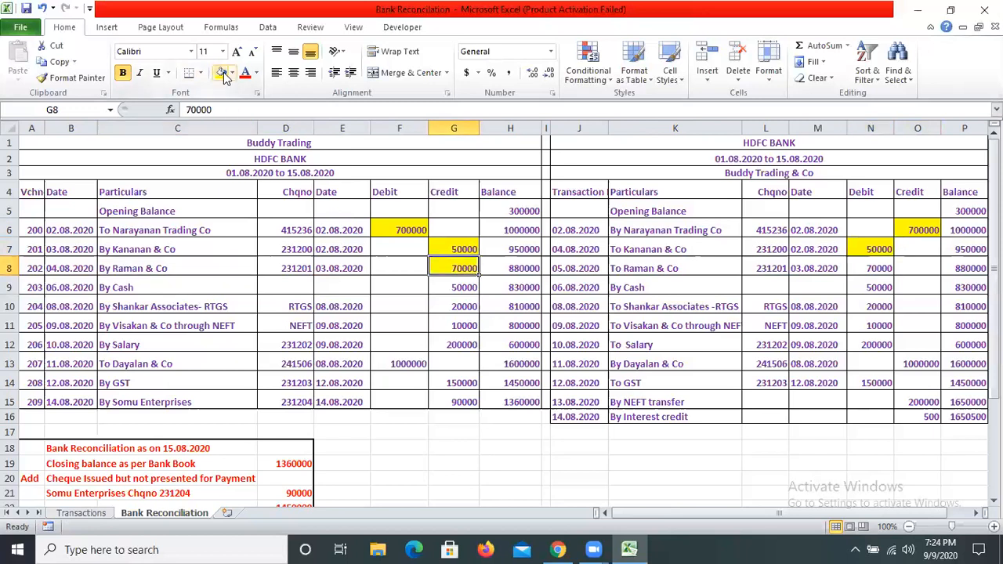
pyautogui.click(892, 274)
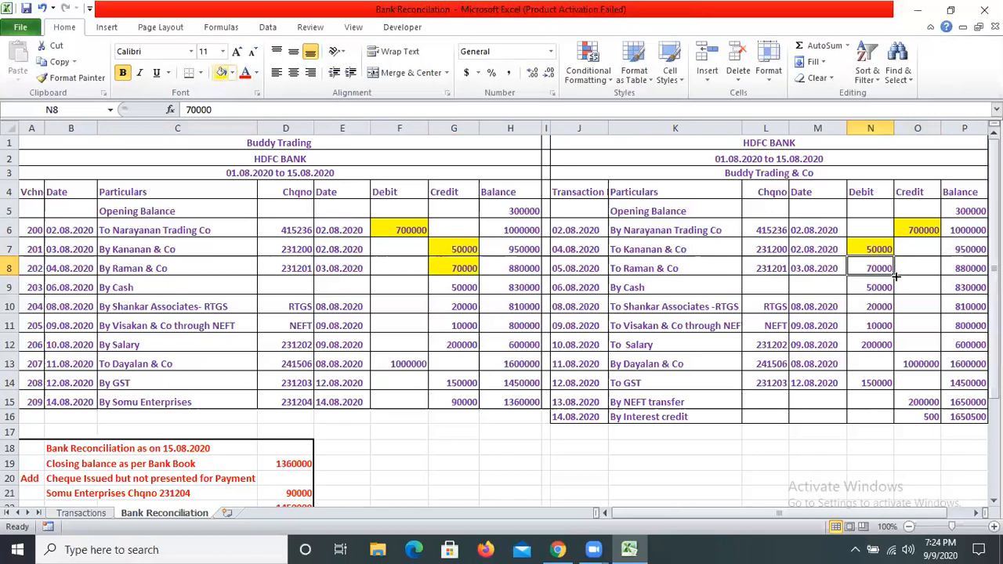
pyautogui.press('F4')
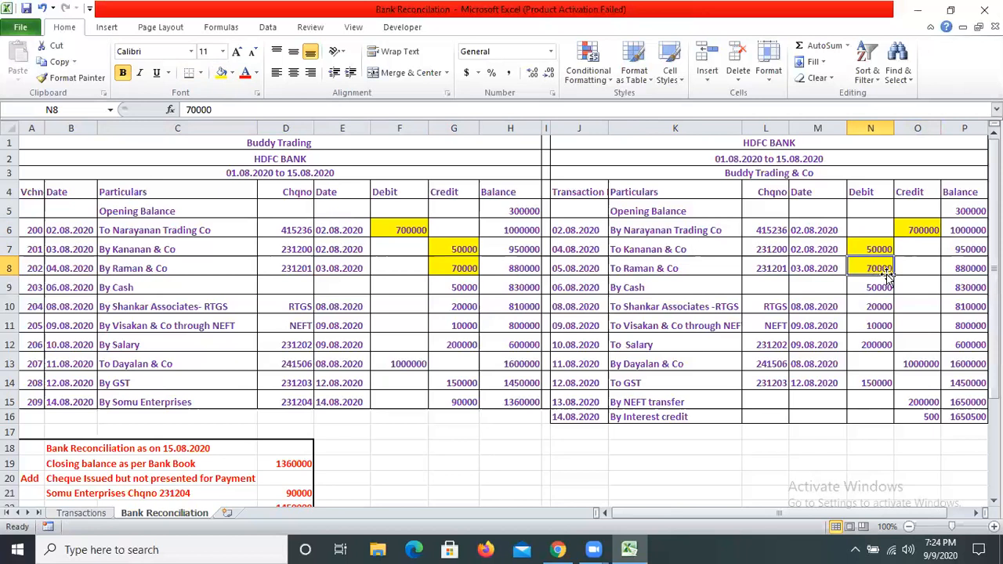
# - Fill the matching 50000 cash amounts in ledger cell G9 and bank statement cell N9 with yellow
pyautogui.click(210, 289)
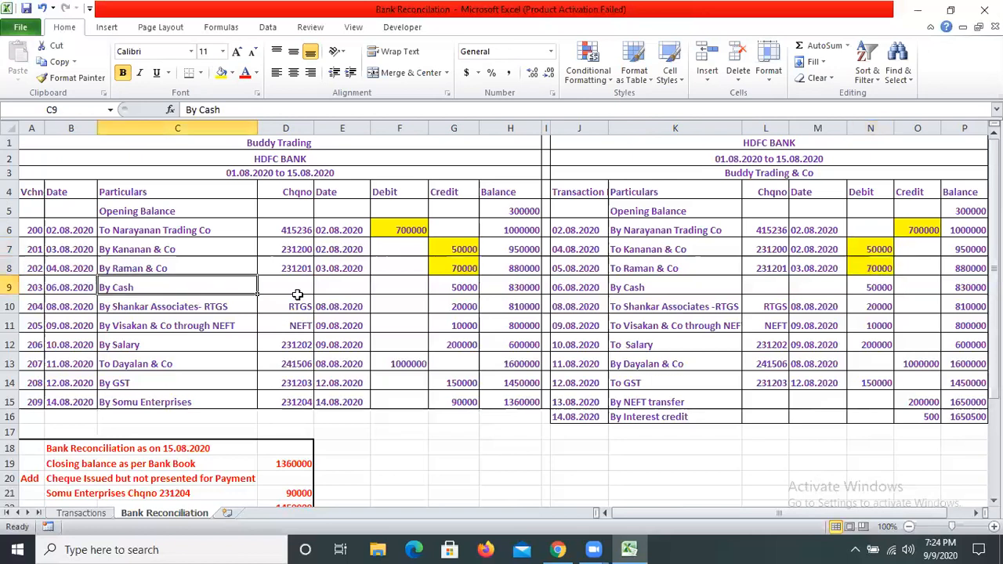
pyautogui.click(460, 288)
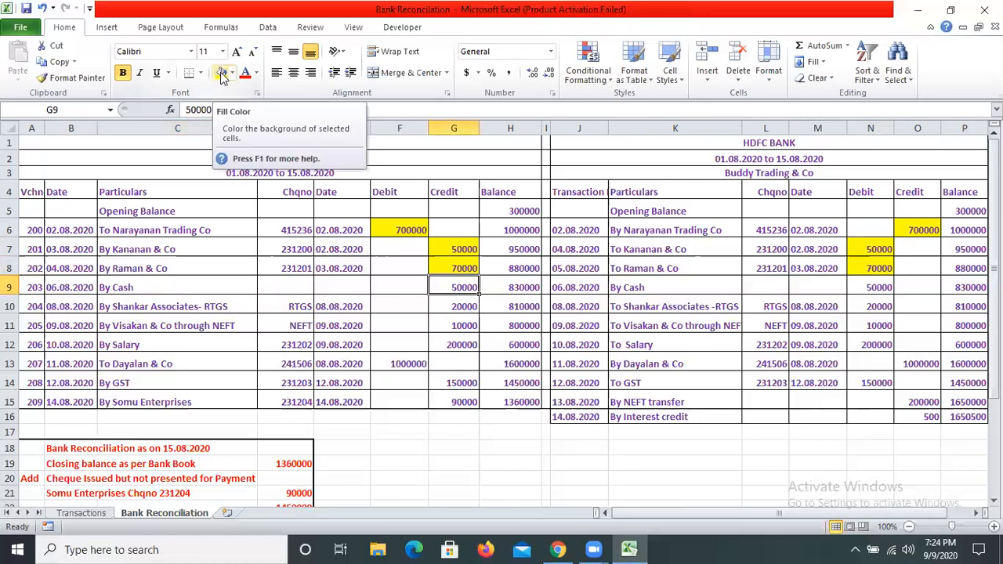
pyautogui.click(221, 73)
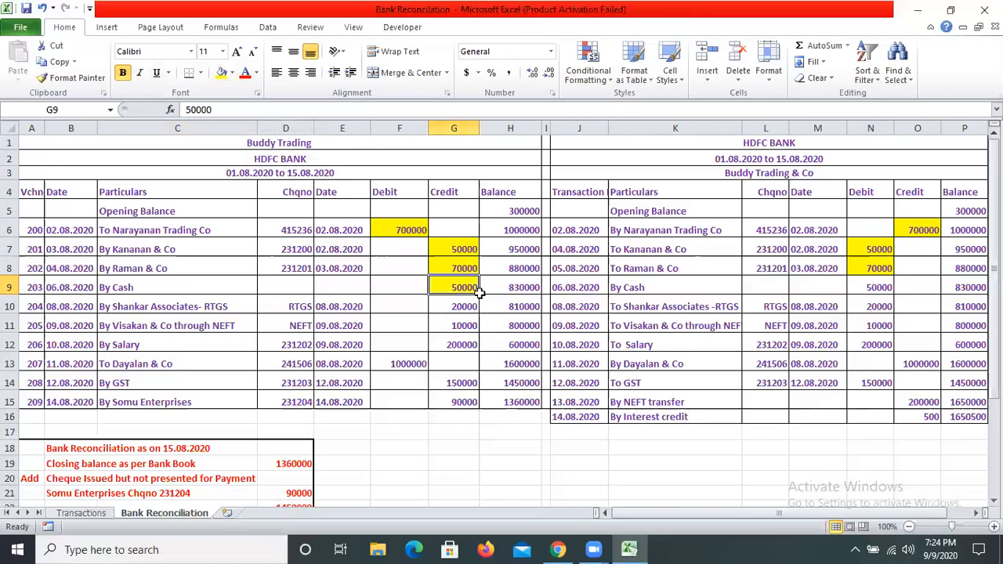
pyautogui.click(478, 292)
pyautogui.click(881, 290)
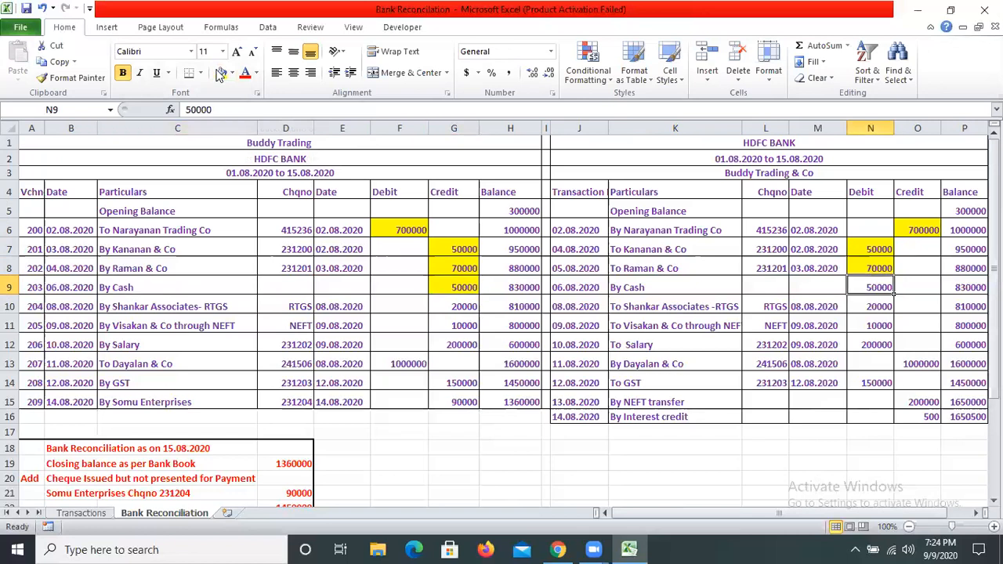
pyautogui.click(221, 73)
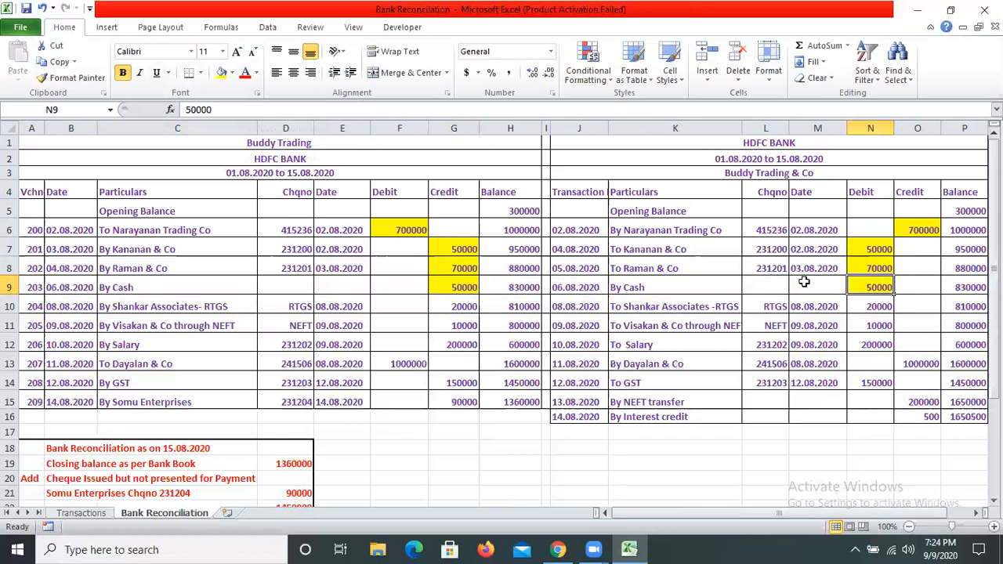
# - Change the bank statement particulars in K9 to "To Cash"
pyautogui.click(700, 289)
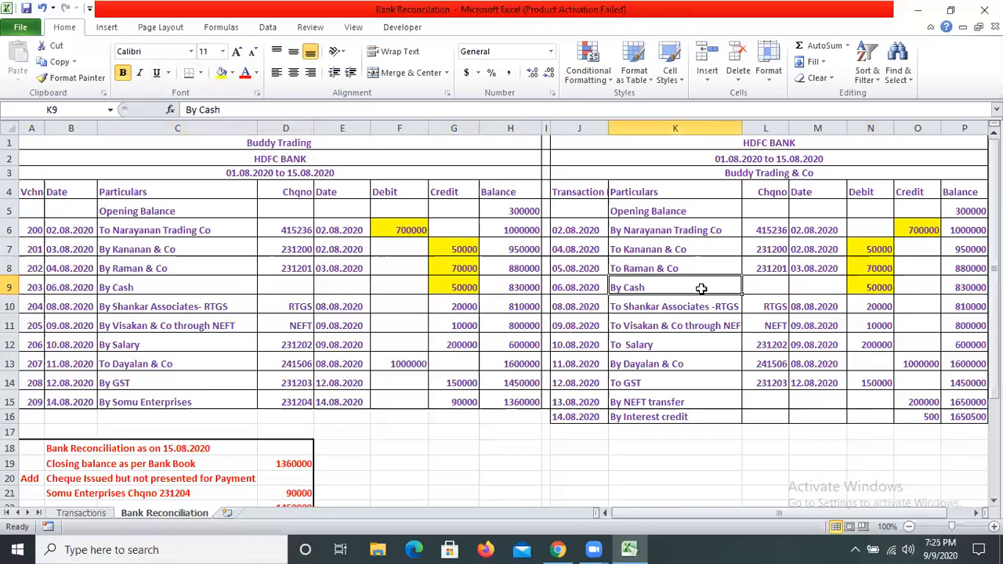
pyautogui.write('T')
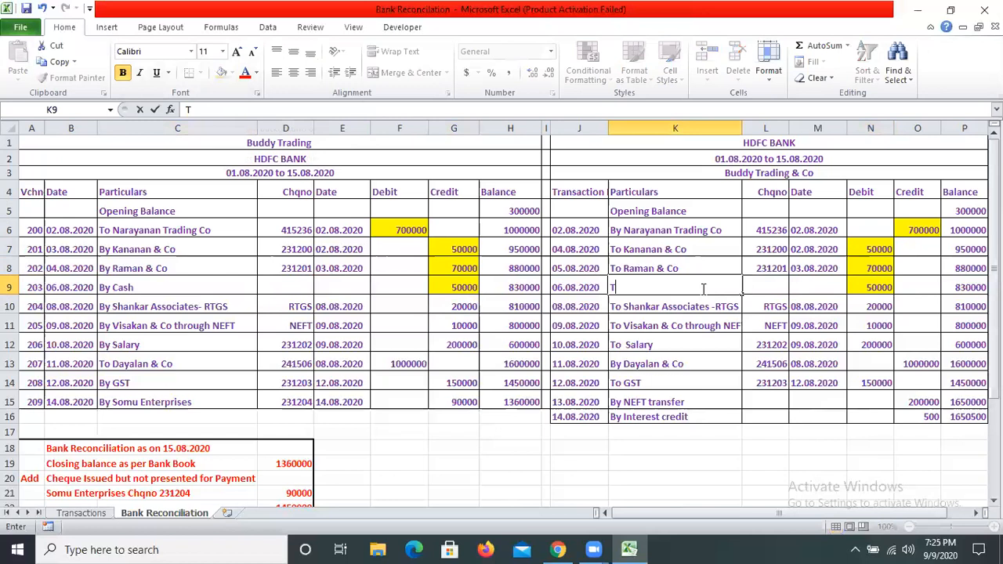
pyautogui.write('i')
pyautogui.press('BackSpace')
pyautogui.write('o Cash')
pyautogui.press('Tab')
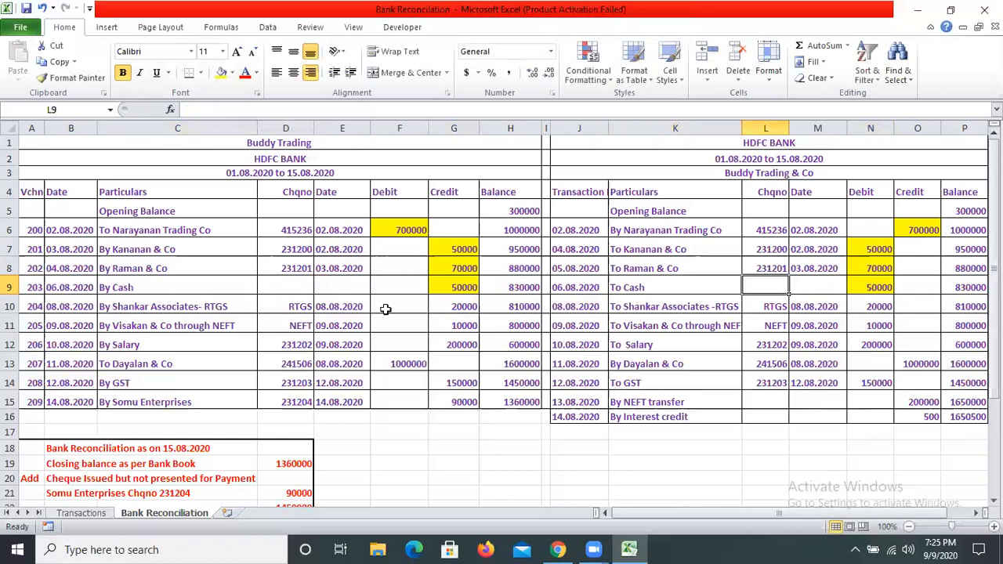
pyautogui.press('Tab')
pyautogui.press('Tab')
# - Fill the matching 20000 Shankar Associates RTGS amounts in ledger cell G10 and bank statement cell N10 with yellow
pyautogui.click(149, 306)
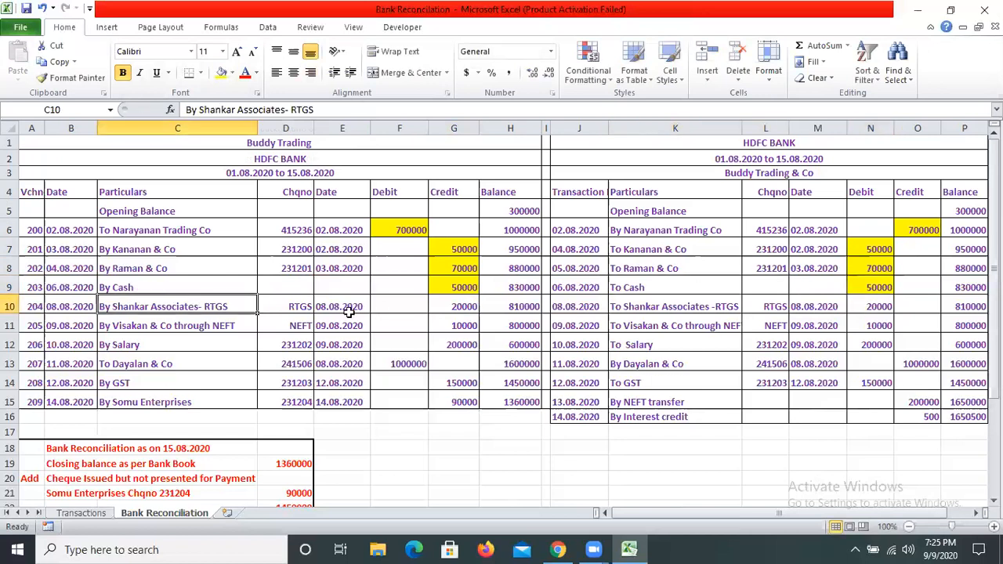
pyautogui.click(464, 305)
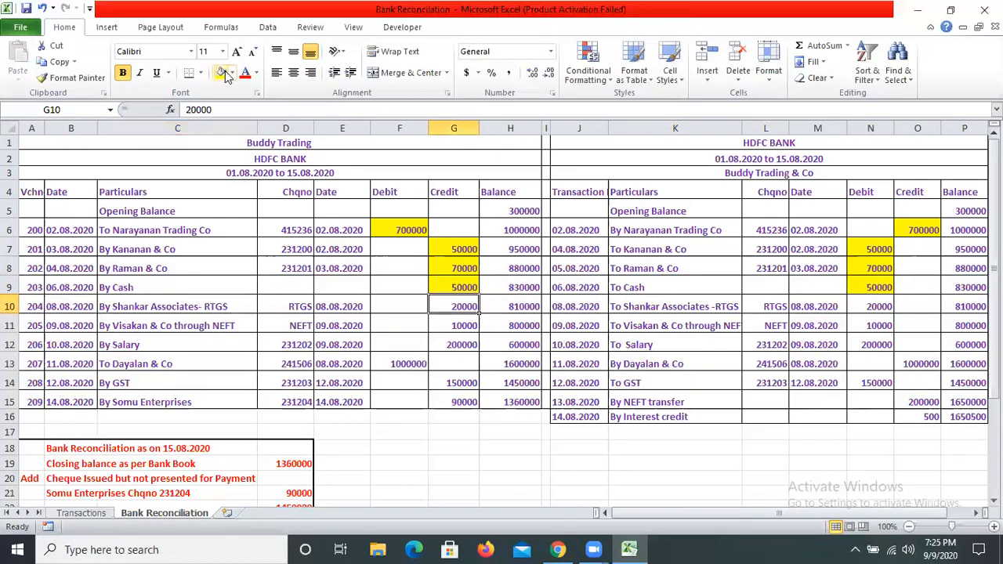
pyautogui.click(880, 300)
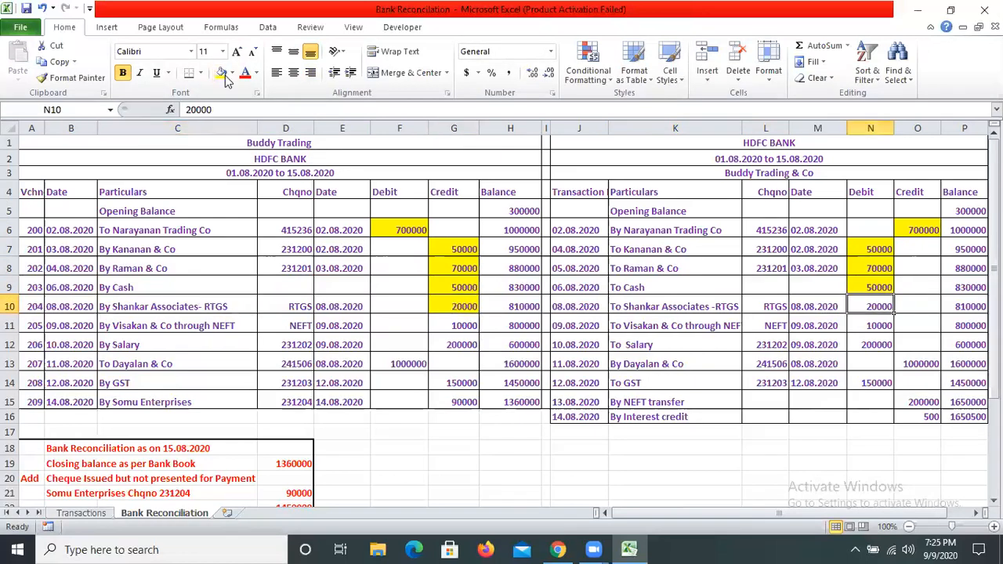
pyautogui.click(222, 73)
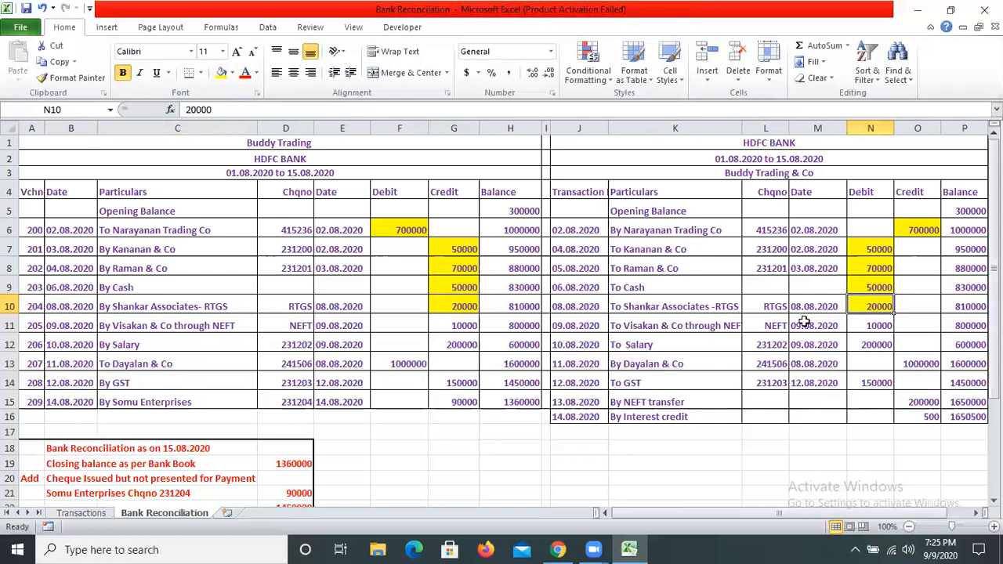
# - Fill the matching 10000 Visakan & Co NEFT amounts in ledger cell G11 and bank statement cell N11 with yellow
pyautogui.click(459, 325)
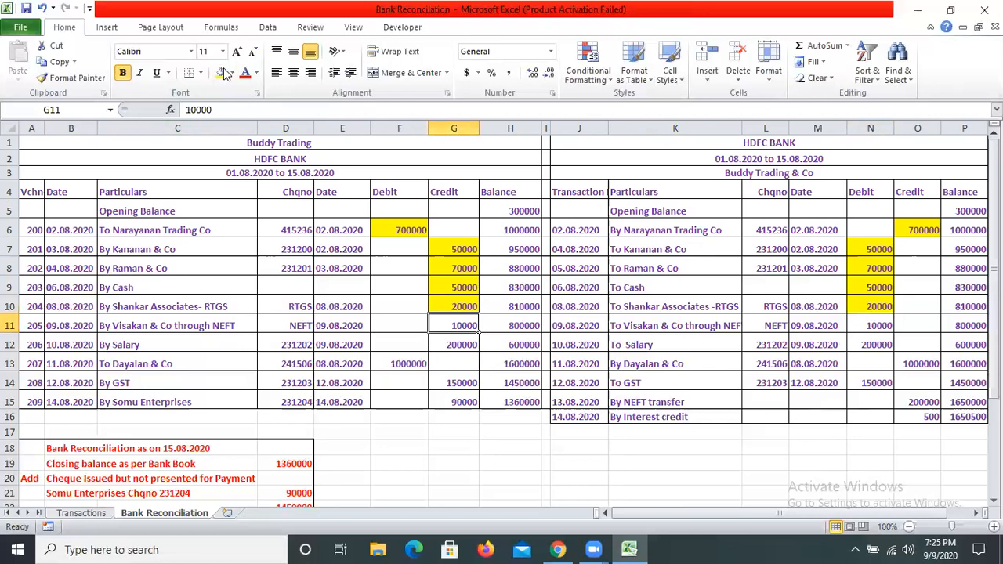
pyautogui.click(884, 321)
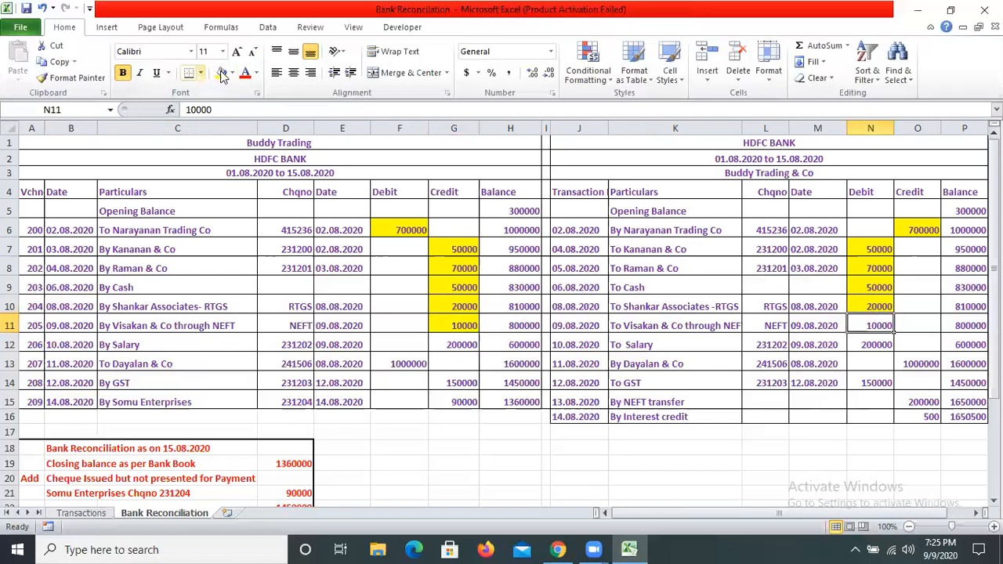
pyautogui.click(222, 73)
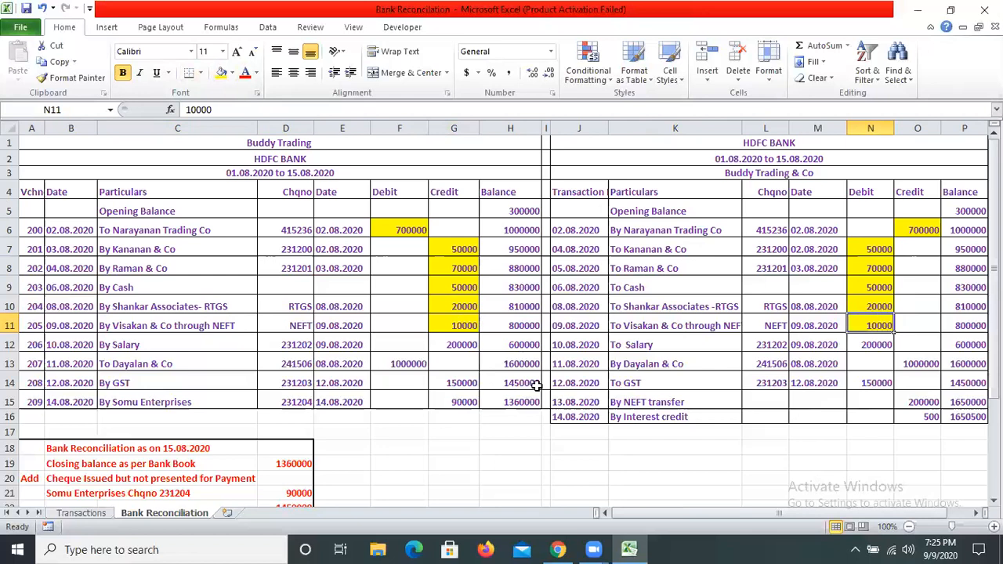
# - Fill the matching 200000 salary amounts in ledger cell G12 and bank statement cell N12 with yellow, comparing the headings of both accounts
pyautogui.click(463, 345)
pyautogui.click(223, 75)
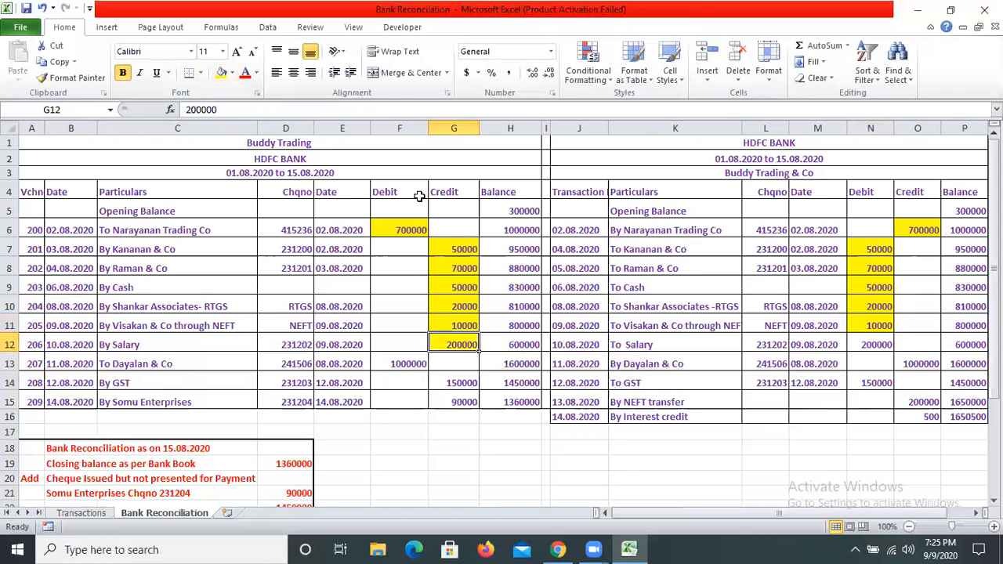
pyautogui.click(448, 205)
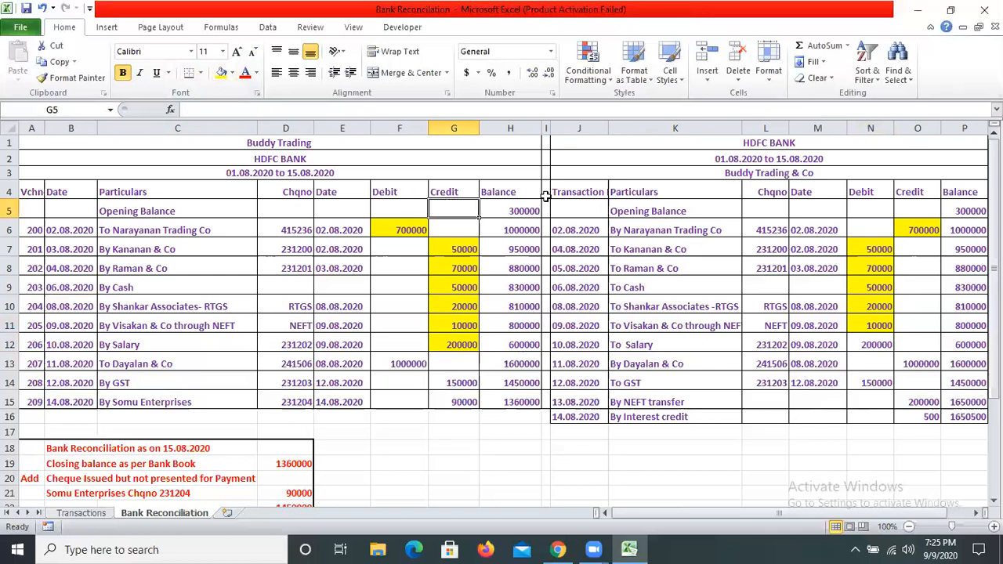
pyautogui.click(345, 147)
pyautogui.click(747, 139)
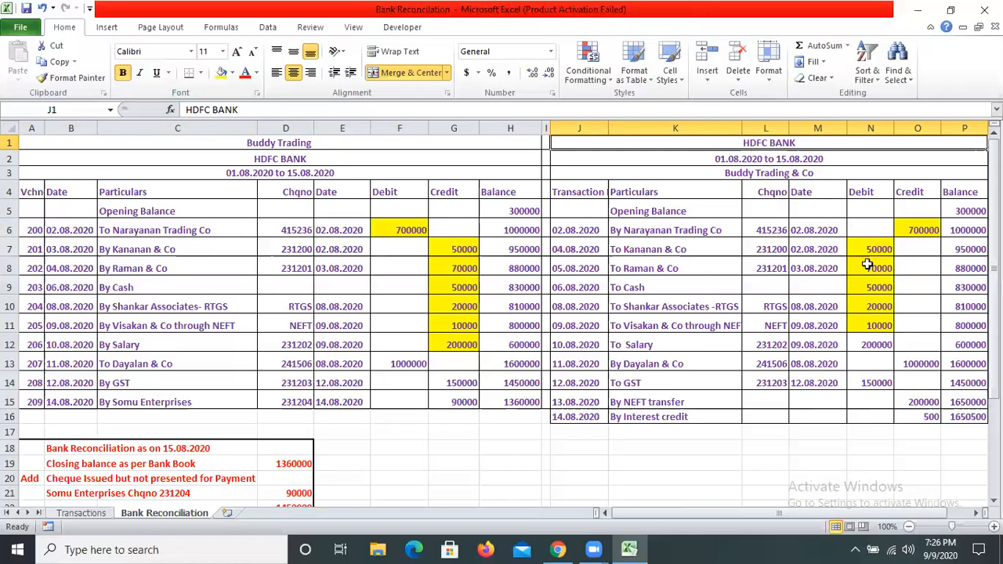
pyautogui.click(293, 162)
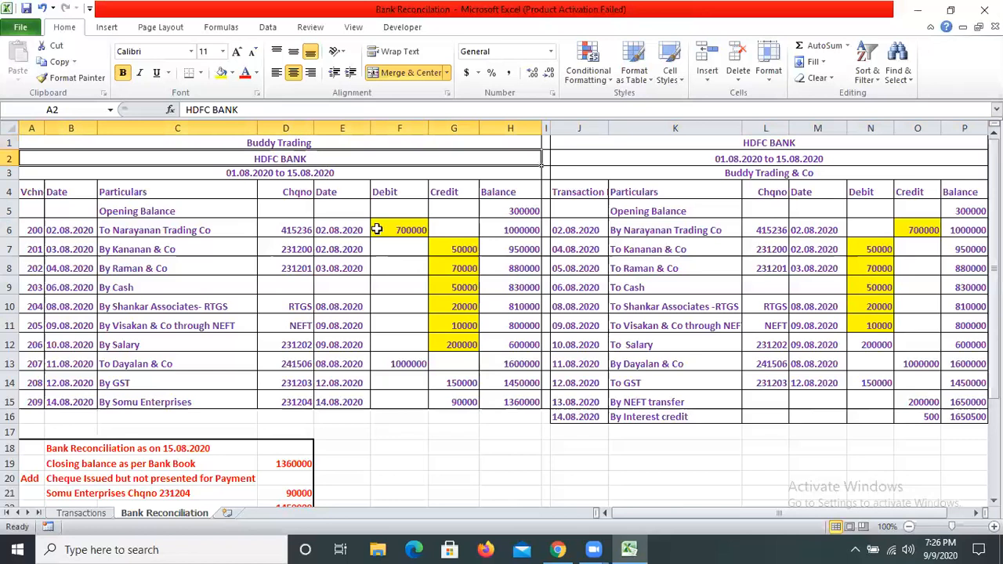
pyautogui.press('Up')
pyautogui.press('Down')
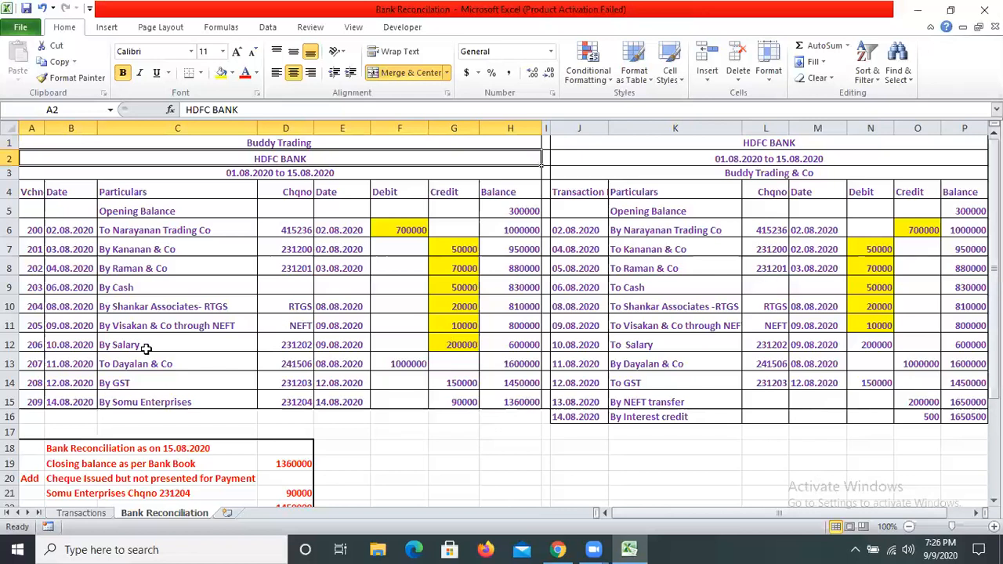
pyautogui.click(464, 342)
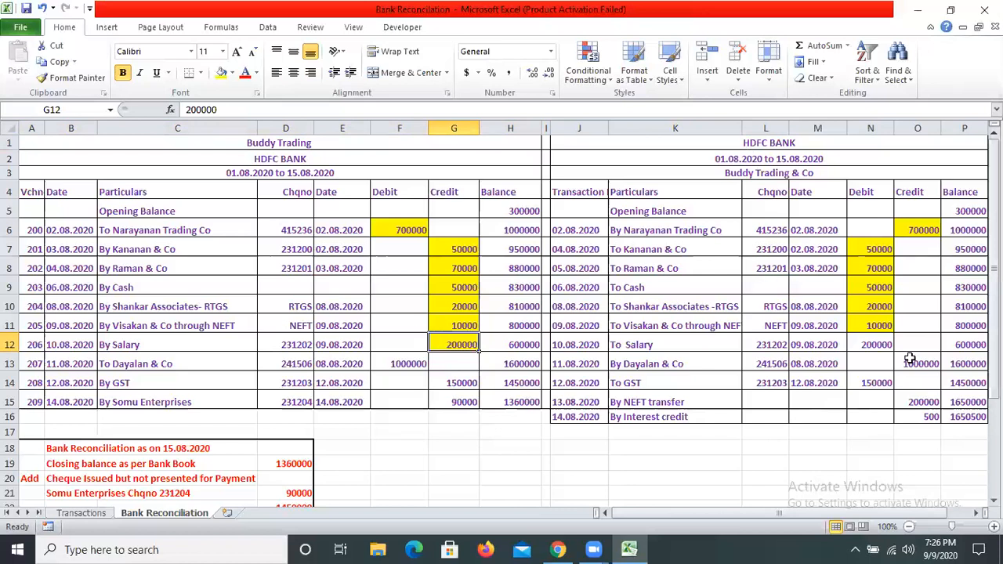
pyautogui.click(872, 342)
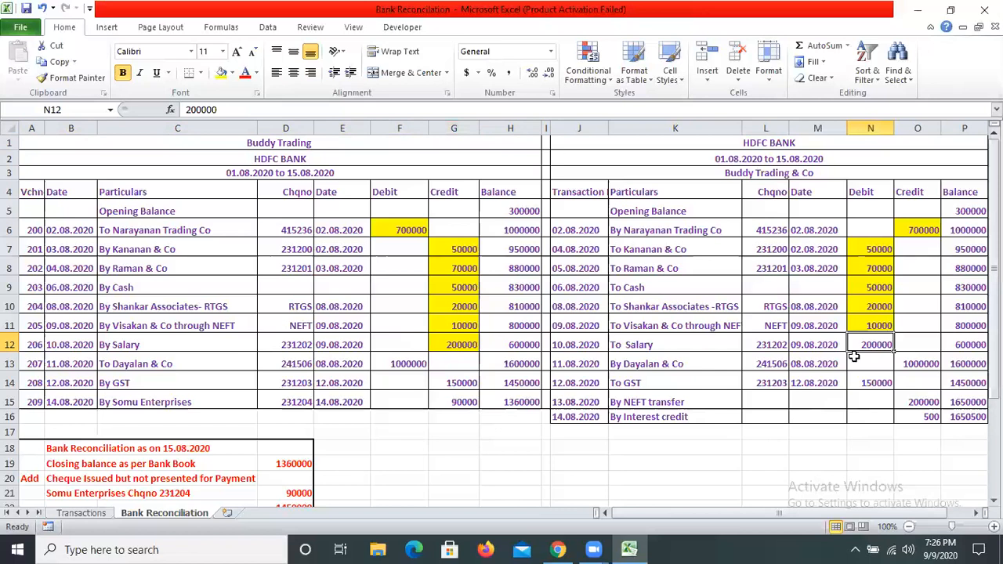
pyautogui.click(222, 73)
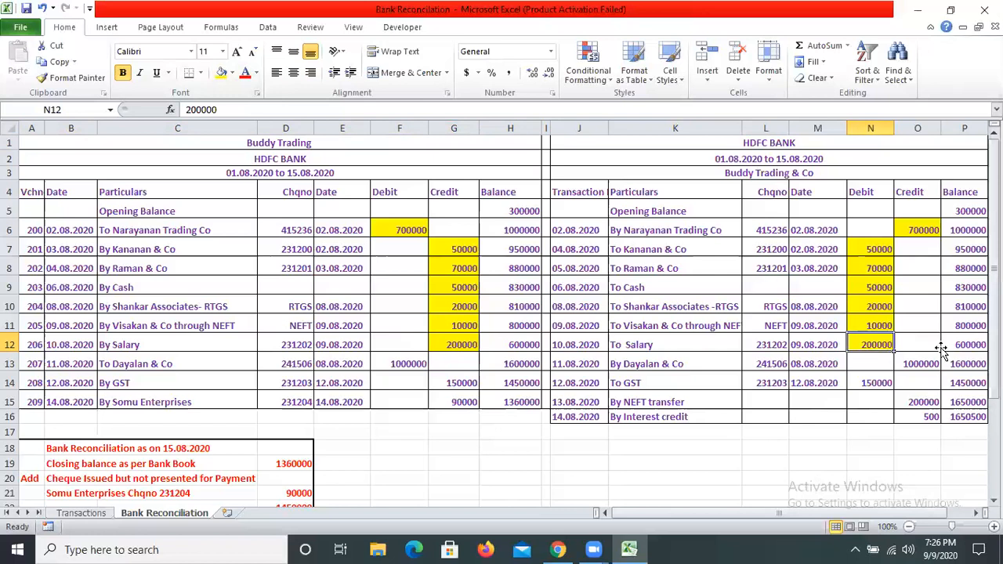
pyautogui.click(941, 347)
# - Follow the Dayalan & Co entry in row 13 across from the ledger cheque number to the bank statement's debit column
pyautogui.click(286, 363)
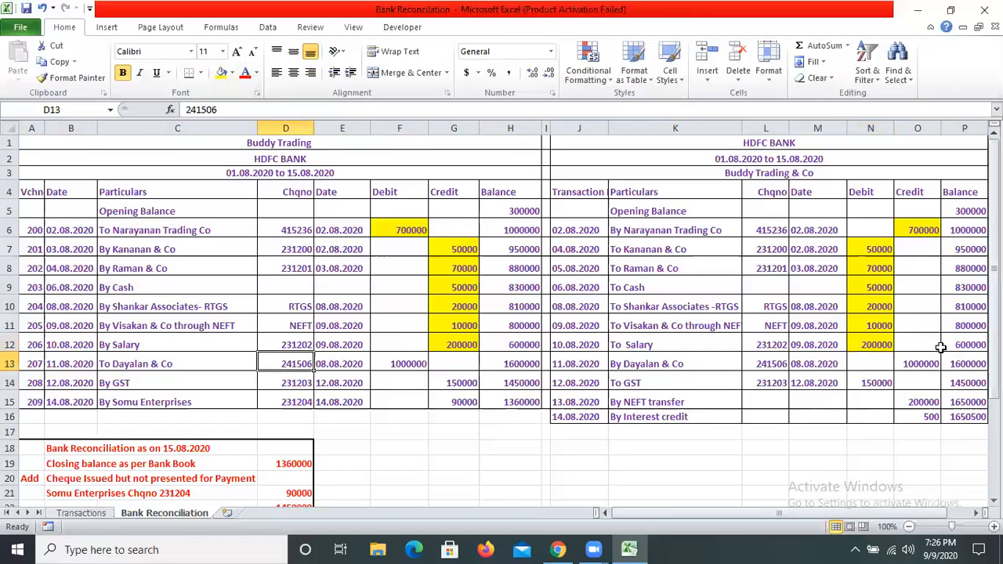
pyautogui.press('Right')
pyautogui.press('Right')
pyautogui.press('Right')
pyautogui.press('Right')
pyautogui.press('Right')
pyautogui.press('Right')
pyautogui.press('Right')
pyautogui.press('Right')
pyautogui.press('Right')
pyautogui.press('Right')
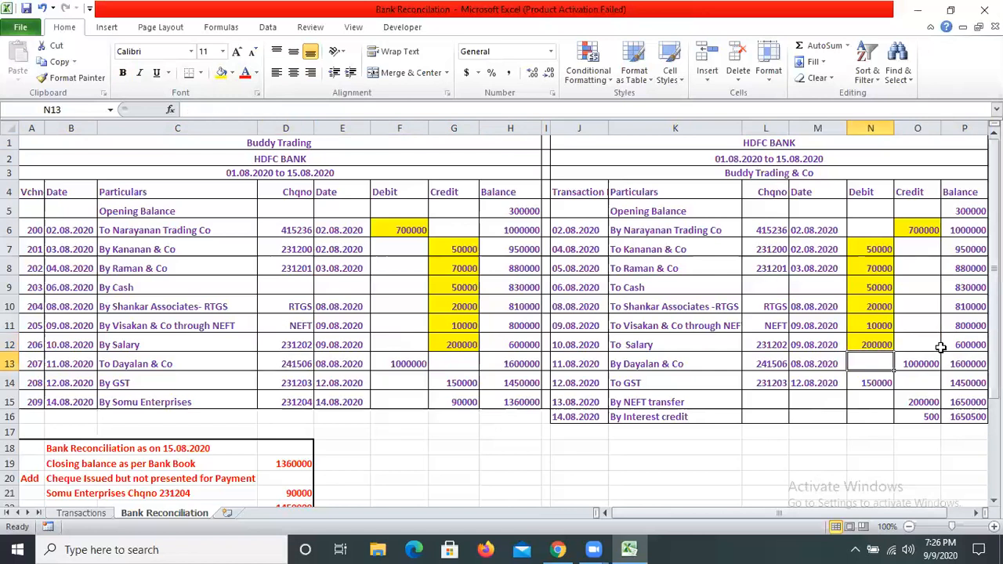
# - Fill the matching 1000000 Dayalan & Co amounts in ledger cell F13 and bank statement cell O13 with yellow
pyautogui.press('Left')
pyautogui.press('Left')
pyautogui.press('Left')
pyautogui.press('Left')
pyautogui.press('Left')
pyautogui.press('Left')
pyautogui.press('Left')
pyautogui.press('Left')
pyautogui.press('Left')
pyautogui.press('Right')
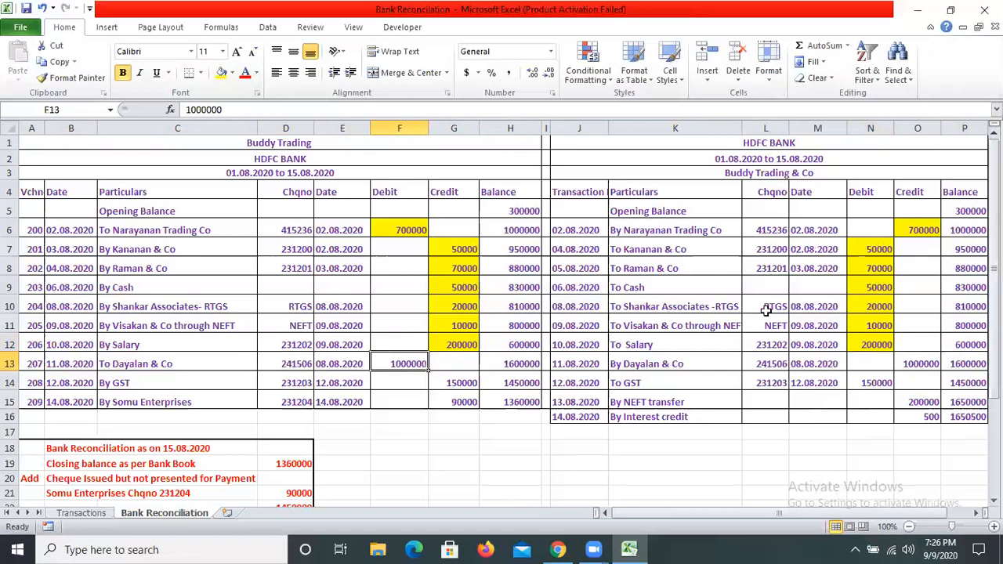
pyautogui.click(223, 72)
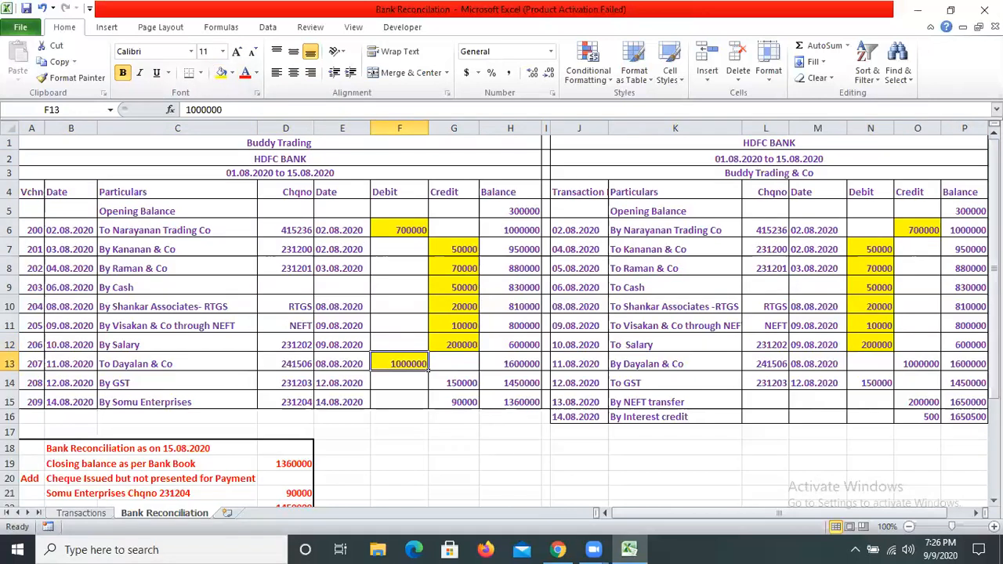
pyautogui.click(935, 363)
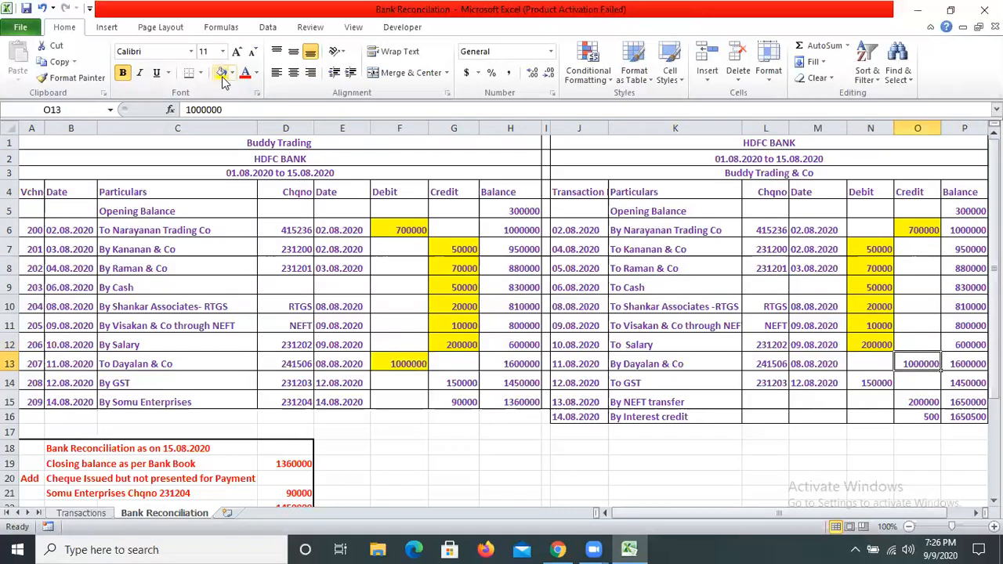
pyautogui.press('F4')
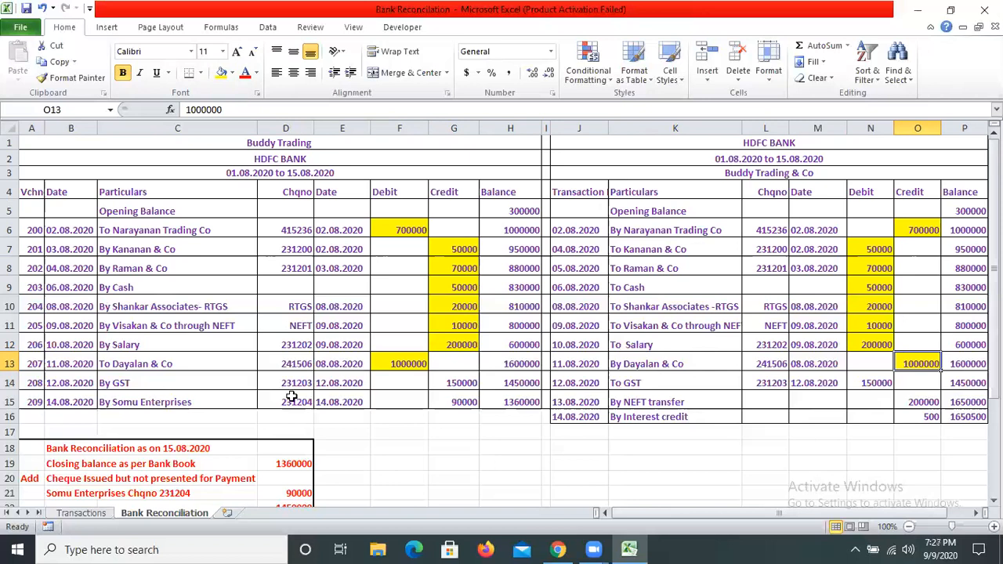
# - Fill the matching 150000 GST amounts in ledger cell G14 and bank statement cell N14 with yellow
pyautogui.click(455, 382)
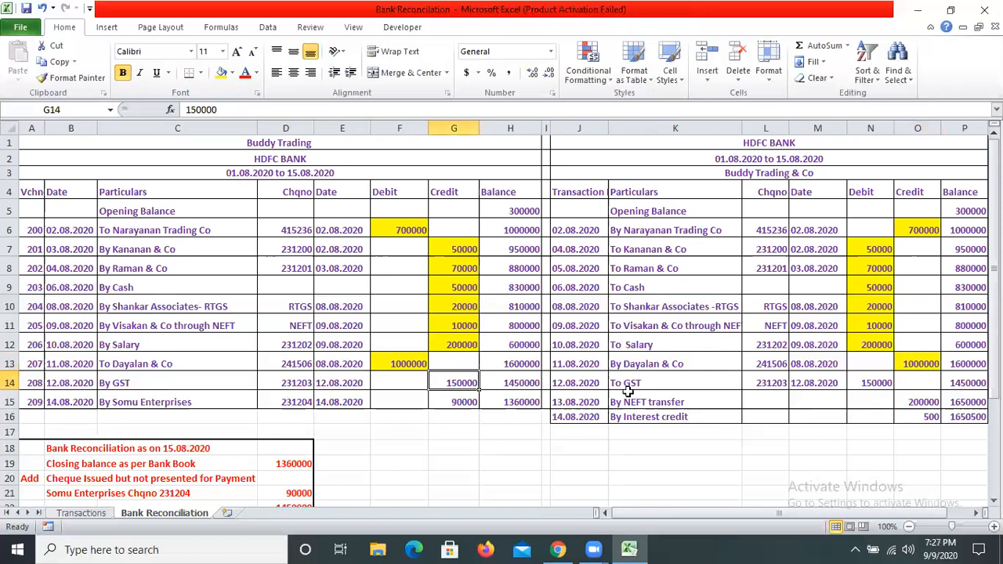
pyautogui.click(869, 382)
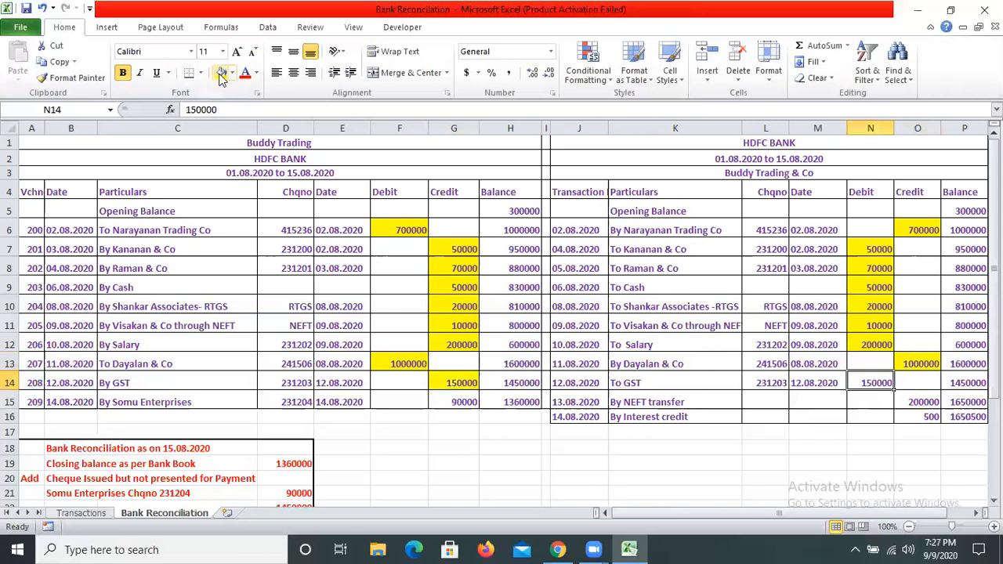
# - Mark the unmatched 90000 Somu Enterprises credit in ledger cell G15 with a light red fill
pyautogui.click(462, 402)
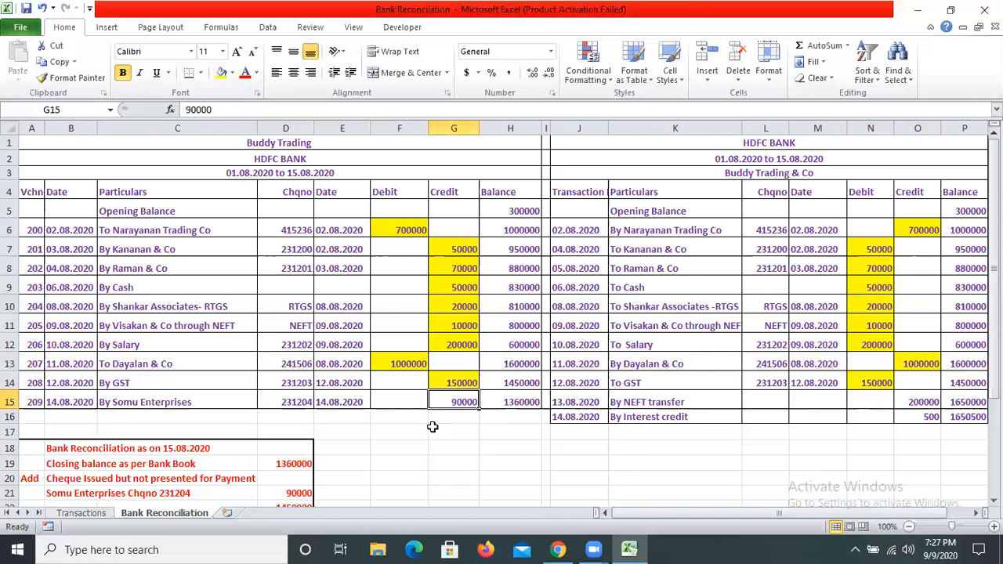
pyautogui.click(232, 72)
pyautogui.click(235, 182)
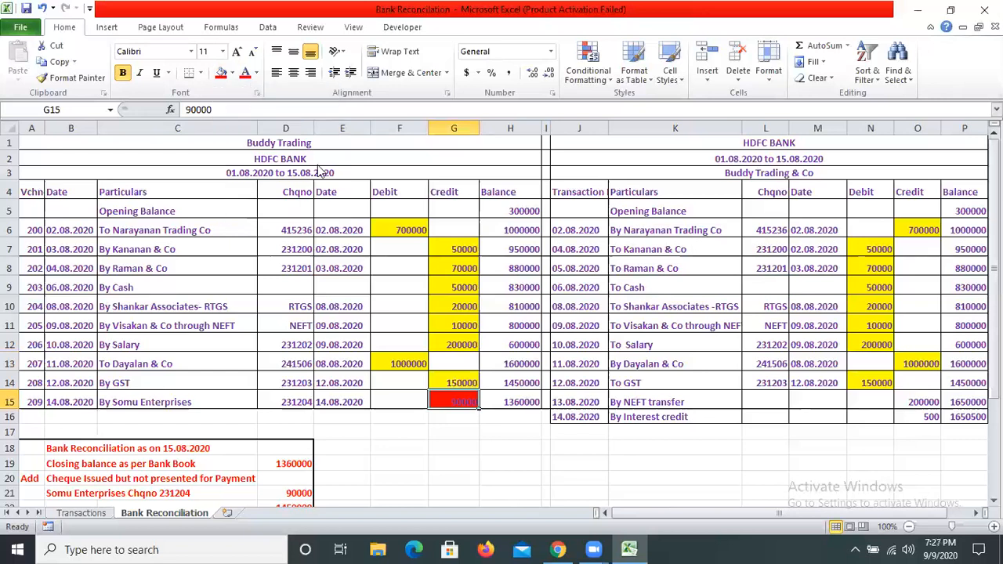
pyautogui.click(232, 72)
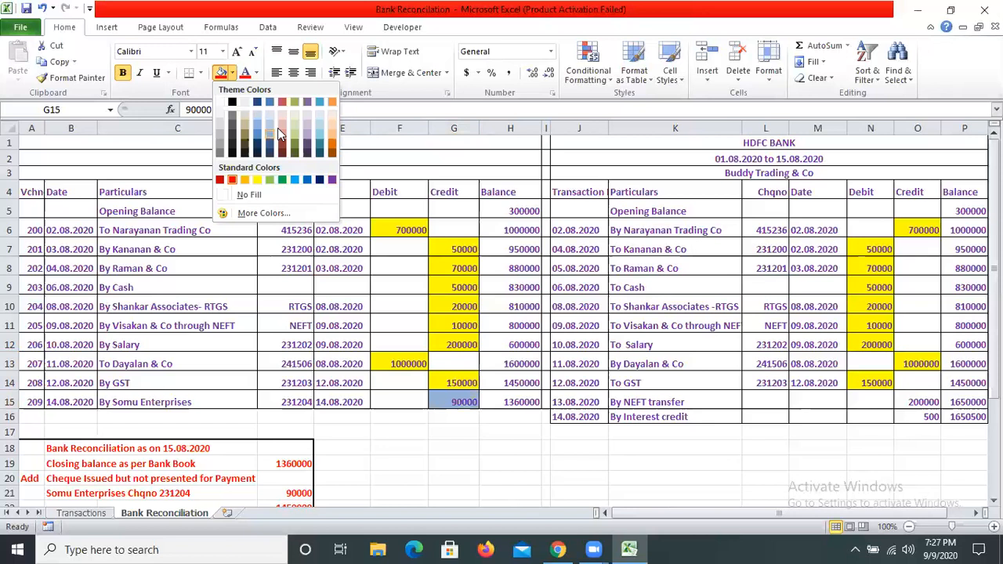
pyautogui.click(281, 127)
pyautogui.press('Return')
# - Mark the unmatched NEFT transfer credit in bank statement cell O15 and the interest credit in O16 with the light red fill
pyautogui.click(917, 402)
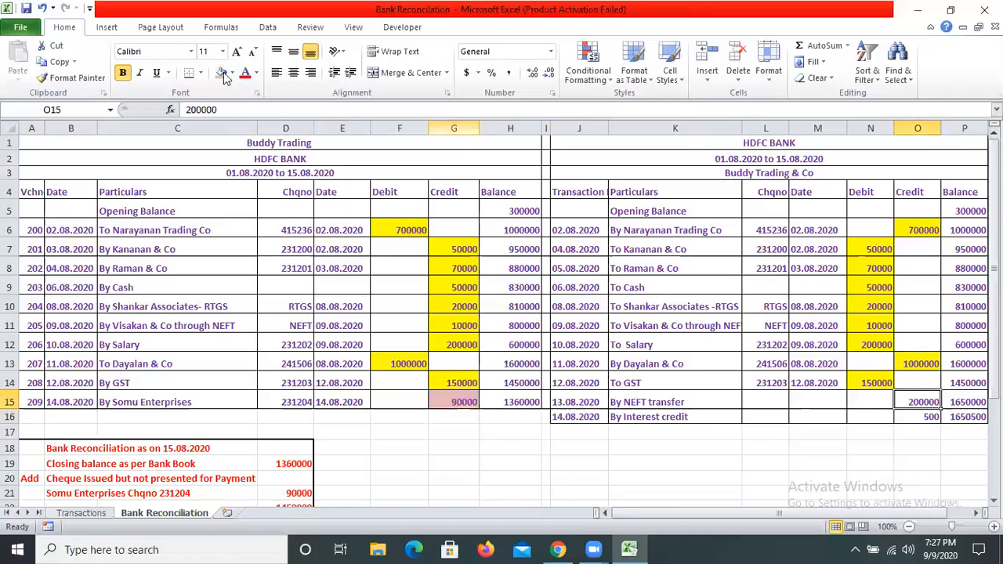
pyautogui.click(222, 74)
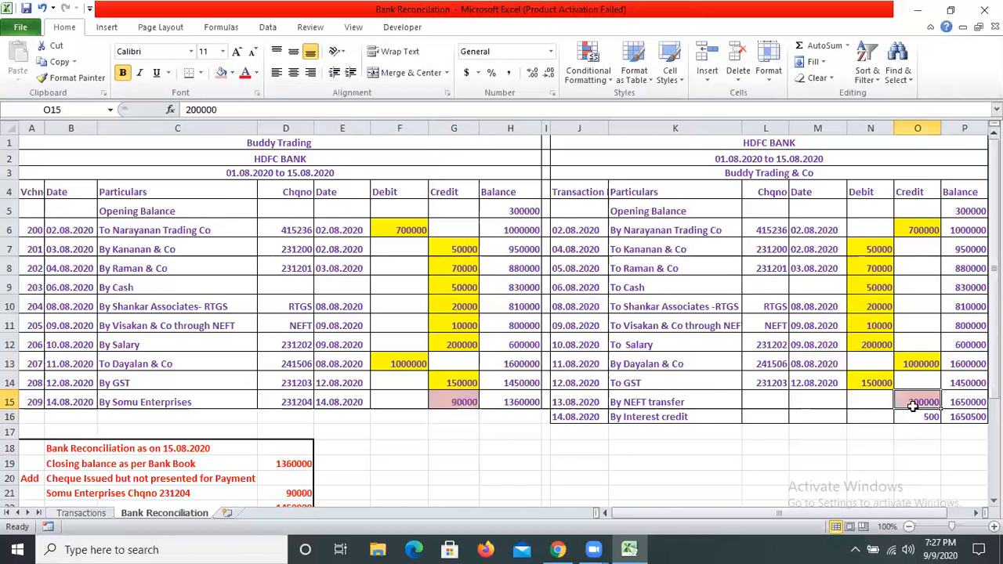
pyautogui.hotkey('ctrl', 'Left')
pyautogui.hotkey('ctrl', 'Right')
pyautogui.press('Down')
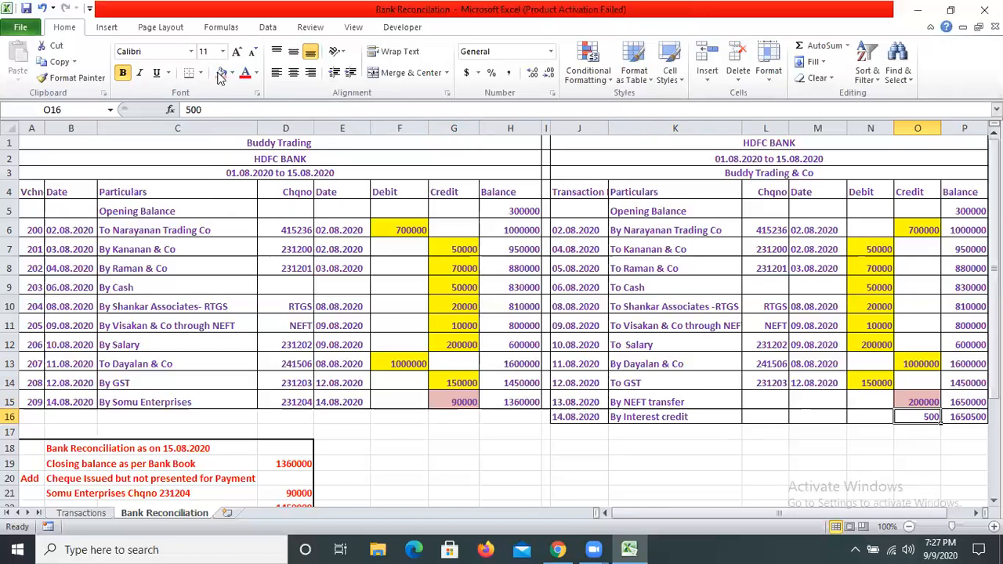
# - Review the unmatched Somu Enterprises entry in ledger row 15, from its credit amount across to its particulars and date
pyautogui.click(202, 395)
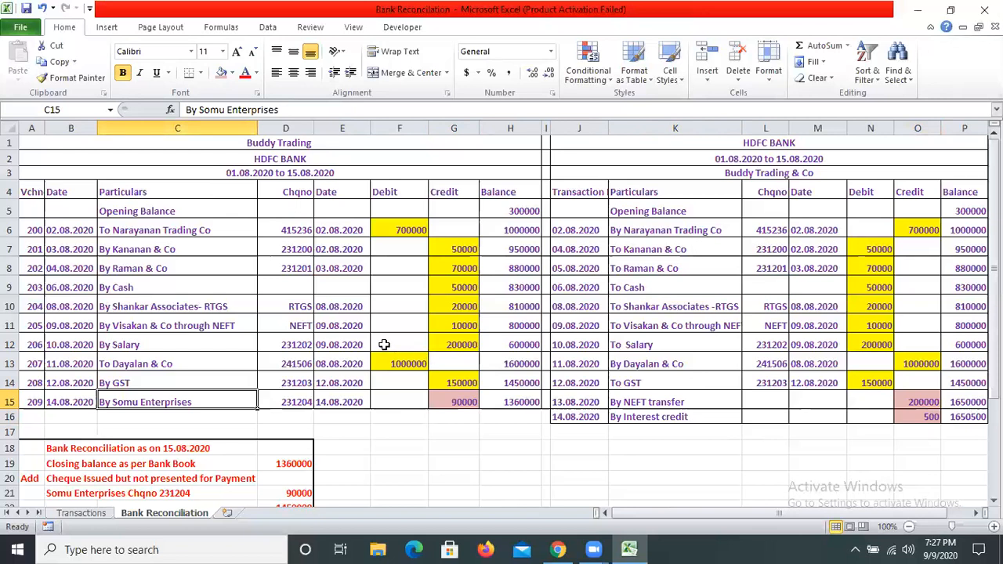
pyautogui.scroll(-2, 366, 327)
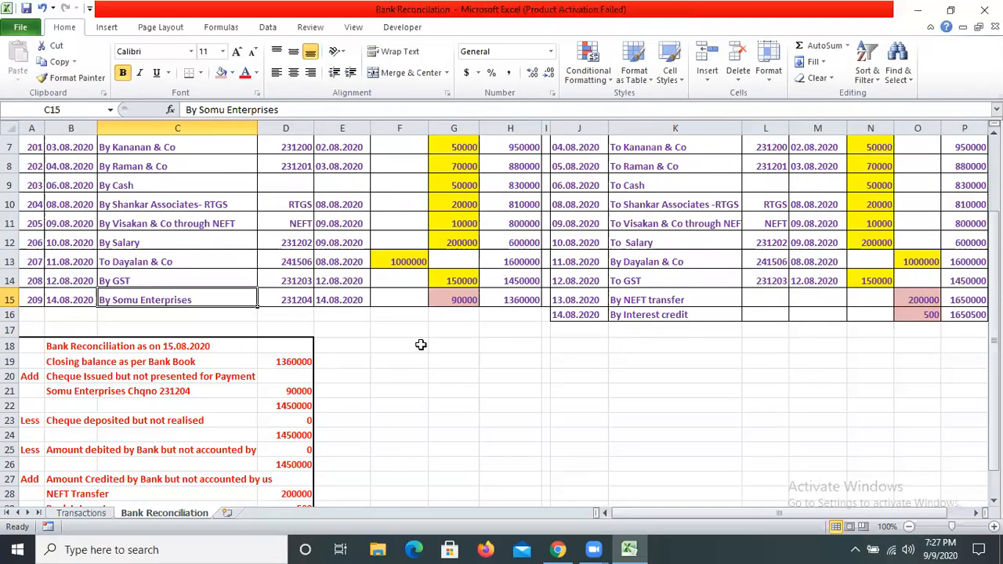
pyautogui.click(409, 347)
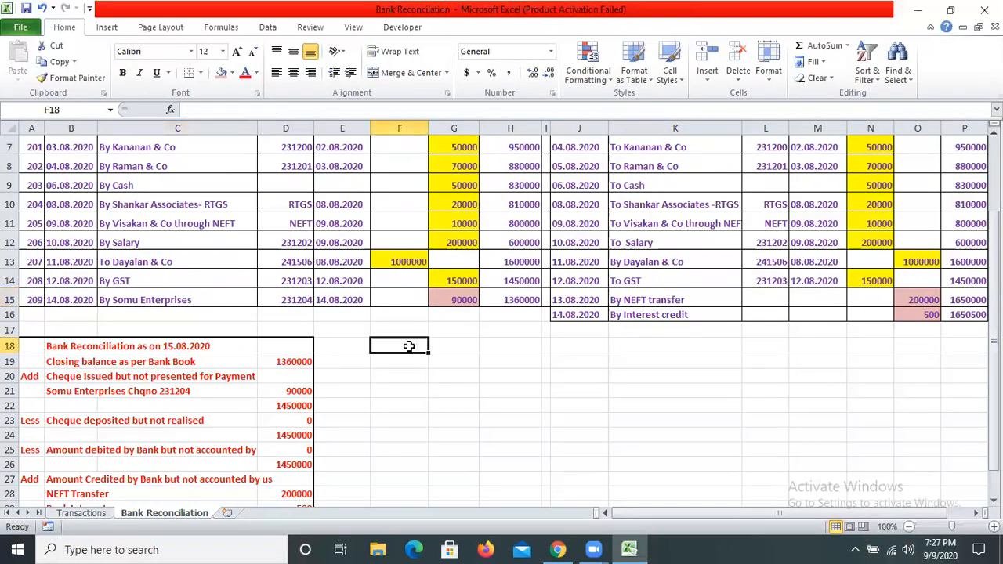
pyautogui.scroll(2, 409, 347)
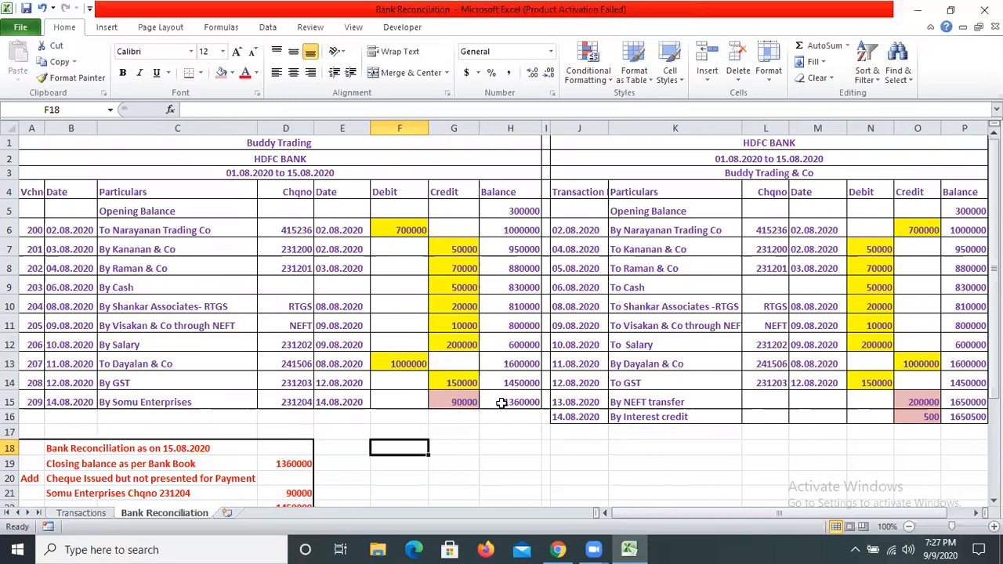
pyautogui.click(464, 402)
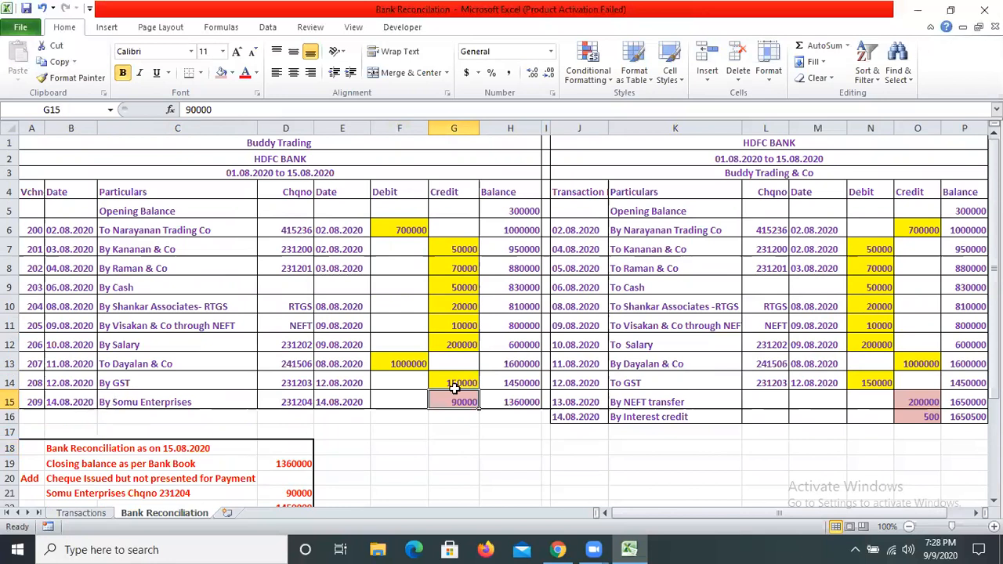
pyautogui.press('Left')
pyautogui.press('Left')
pyautogui.press('Left')
pyautogui.press('Left')
pyautogui.press('Left')
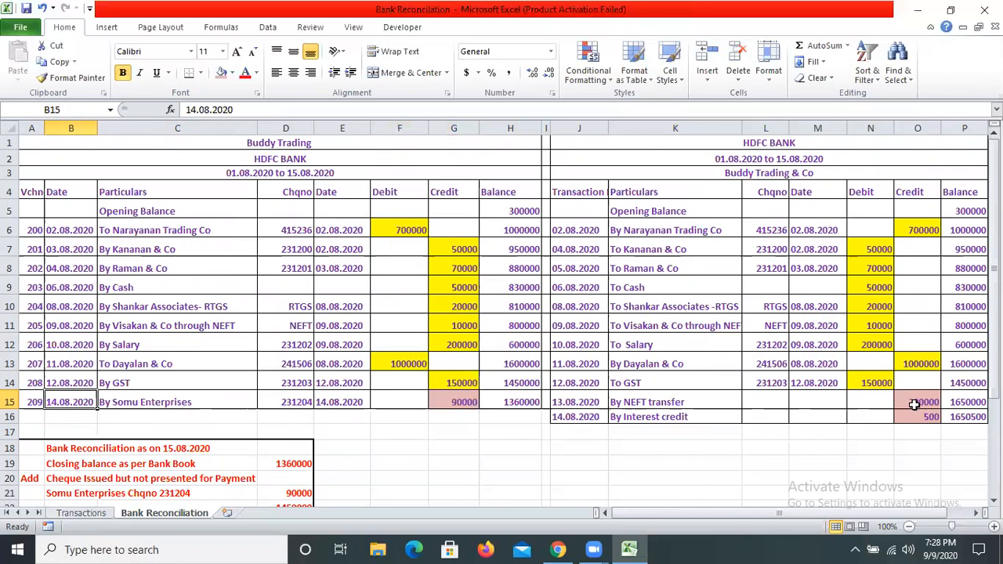
pyautogui.click(462, 402)
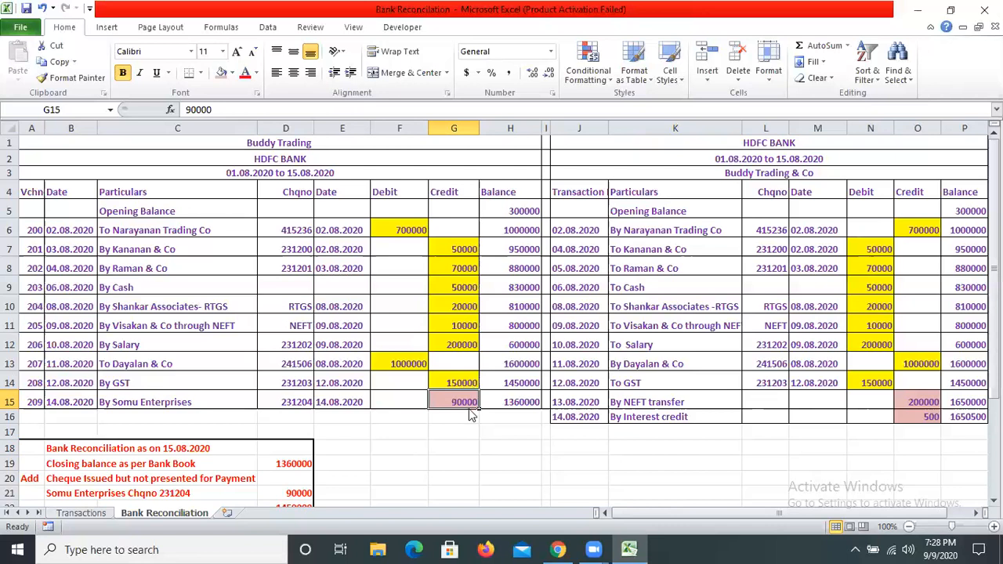
# - Examine the NEFT transfer and interest credit entries in bank statement rows 15 and 16, including their credit amounts
pyautogui.click(722, 405)
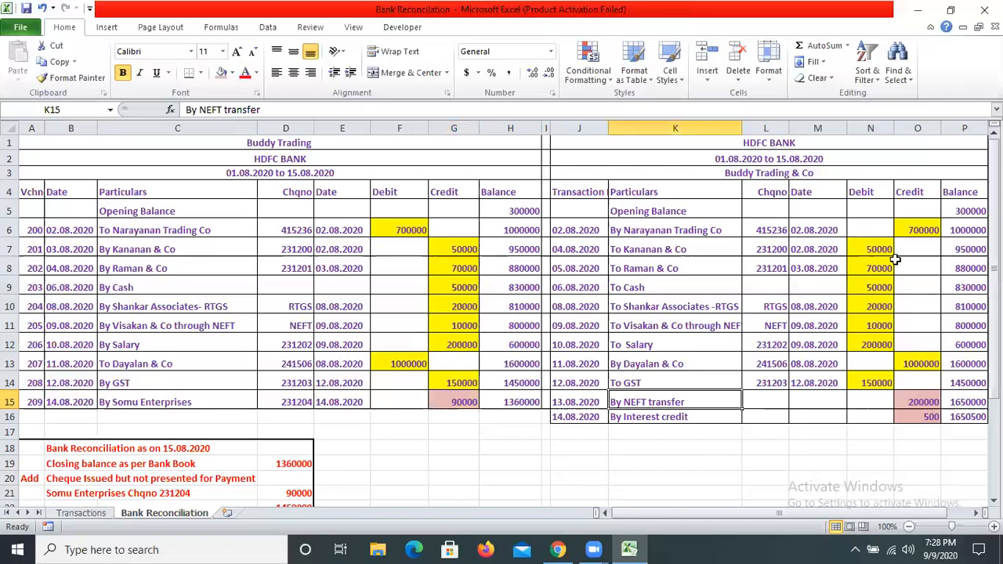
pyautogui.click(936, 403)
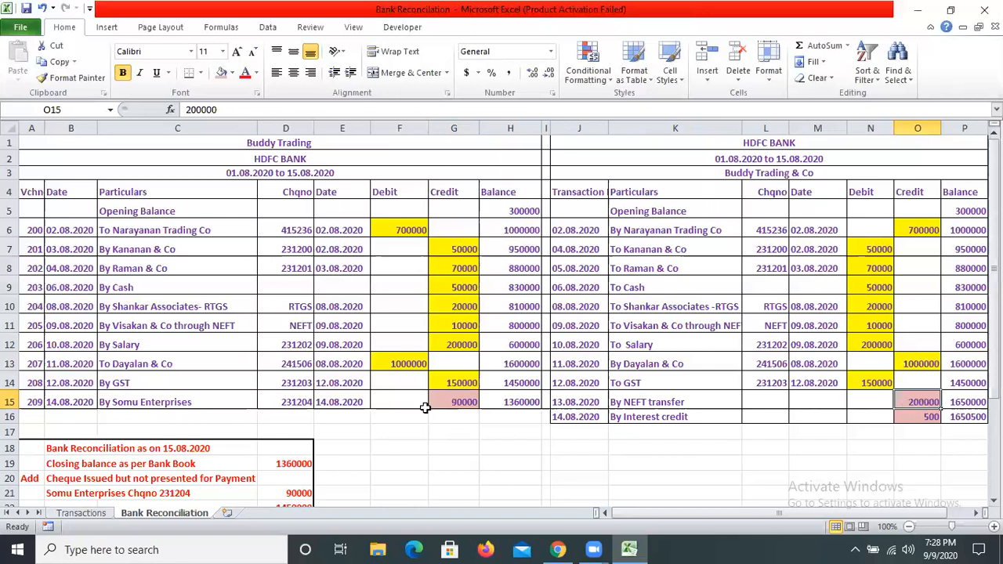
pyautogui.click(693, 402)
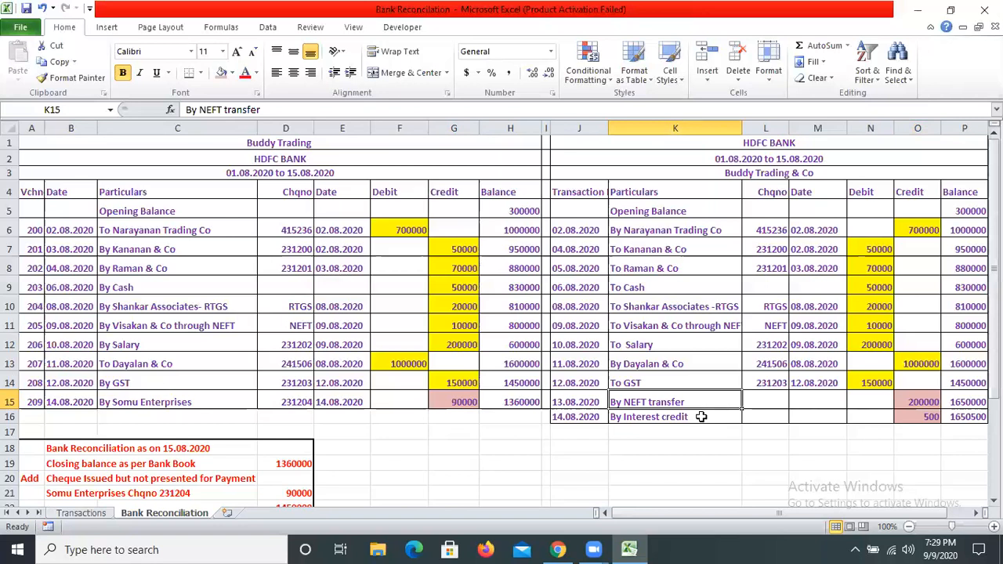
pyautogui.click(727, 419)
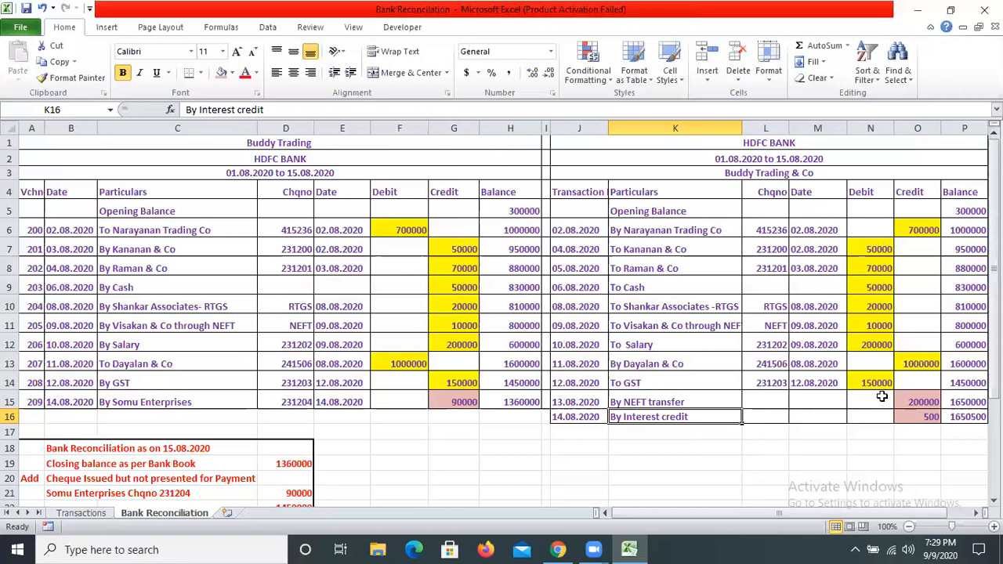
pyautogui.click(925, 417)
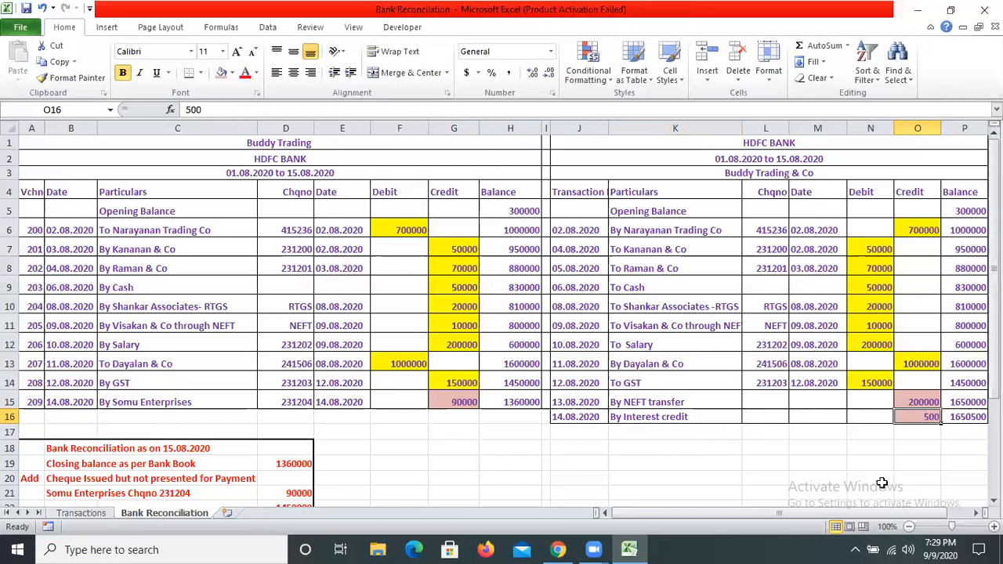
pyautogui.click(914, 399)
pyautogui.click(921, 420)
# - Compare the bank statement's closing balance in P16 with the ledger's closing balance in H15
pyautogui.click(946, 416)
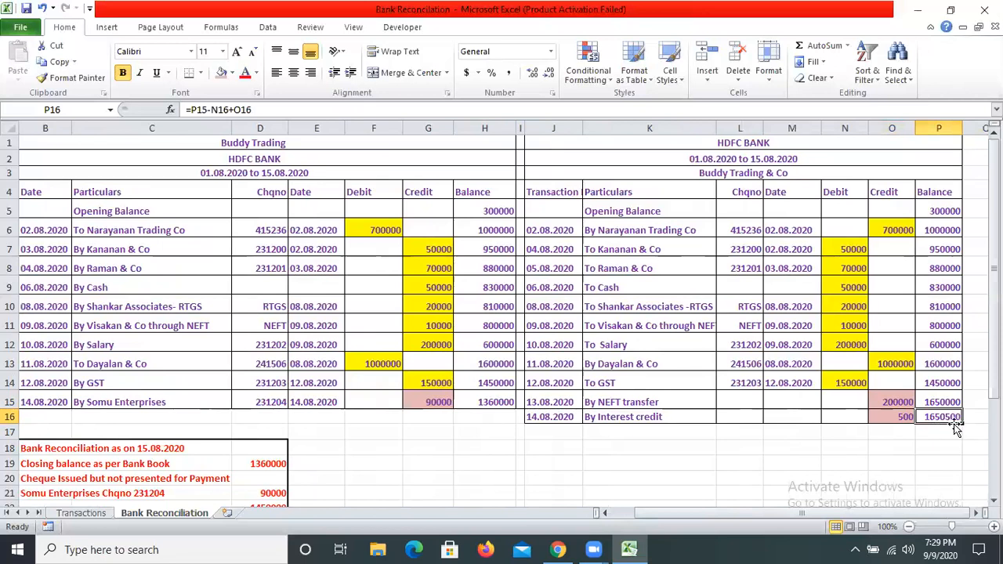
pyautogui.click(495, 404)
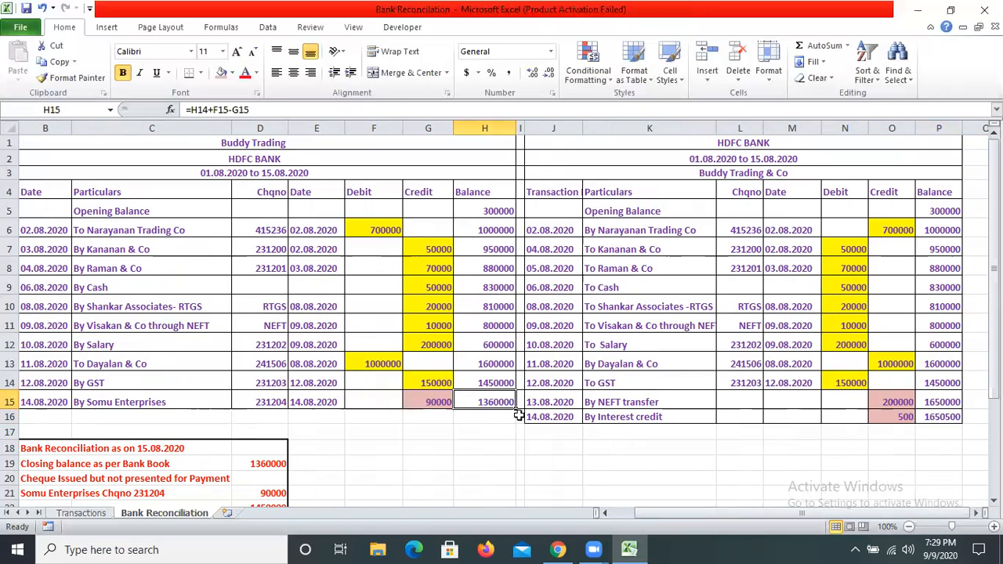
pyautogui.click(937, 416)
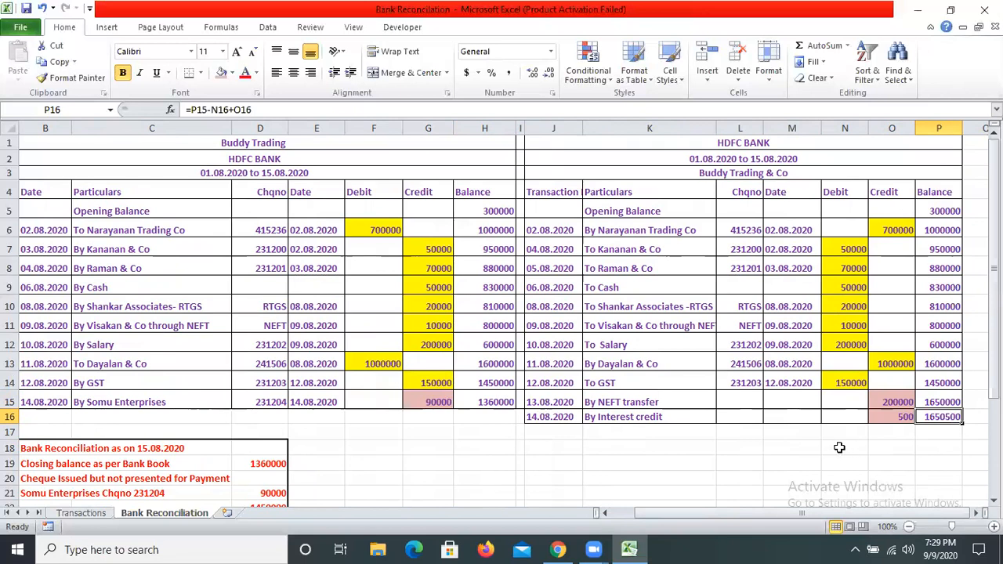
# - Check the bank book closing balance in reconciliation cell D19 against the ledger balance, and look at the Add line in row 20
pyautogui.scroll(-3, 839, 448)
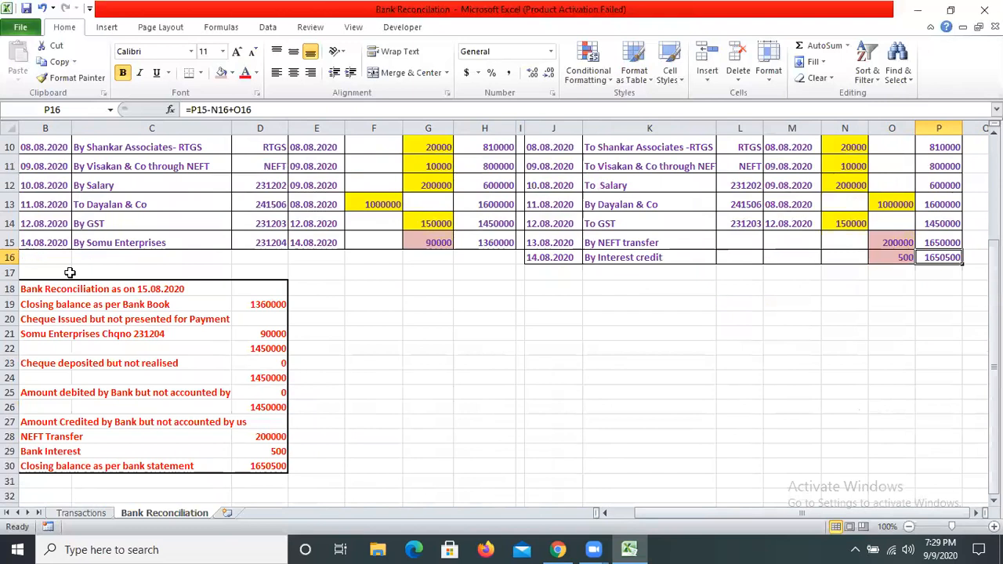
pyautogui.hscroll(-1, 117, 308)
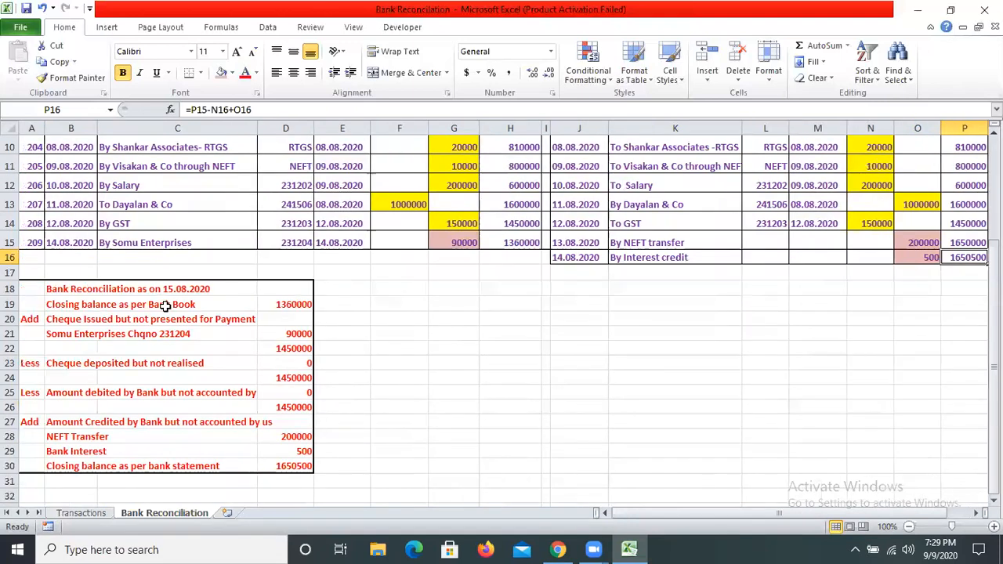
pyautogui.click(271, 308)
pyautogui.click(510, 257)
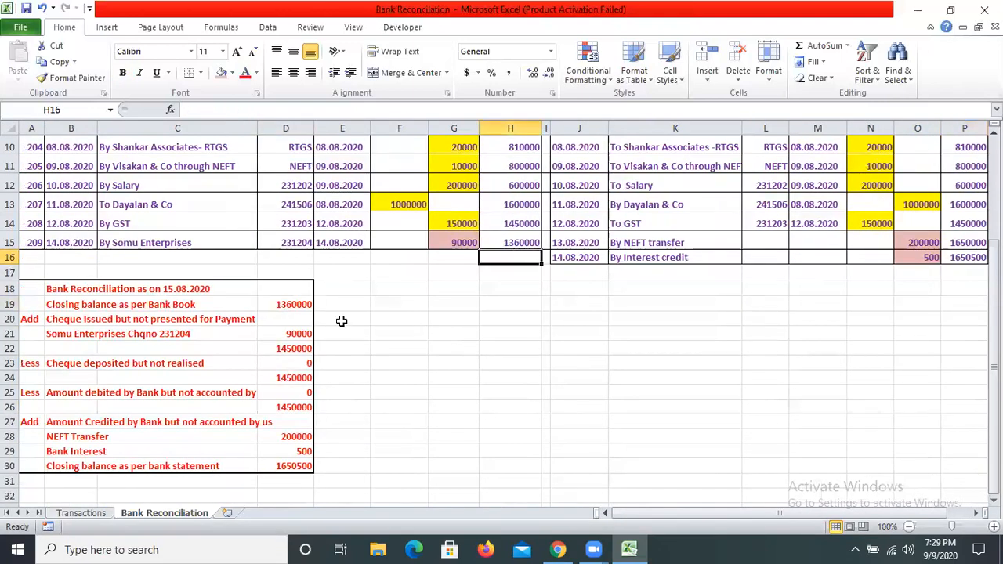
pyautogui.click(294, 307)
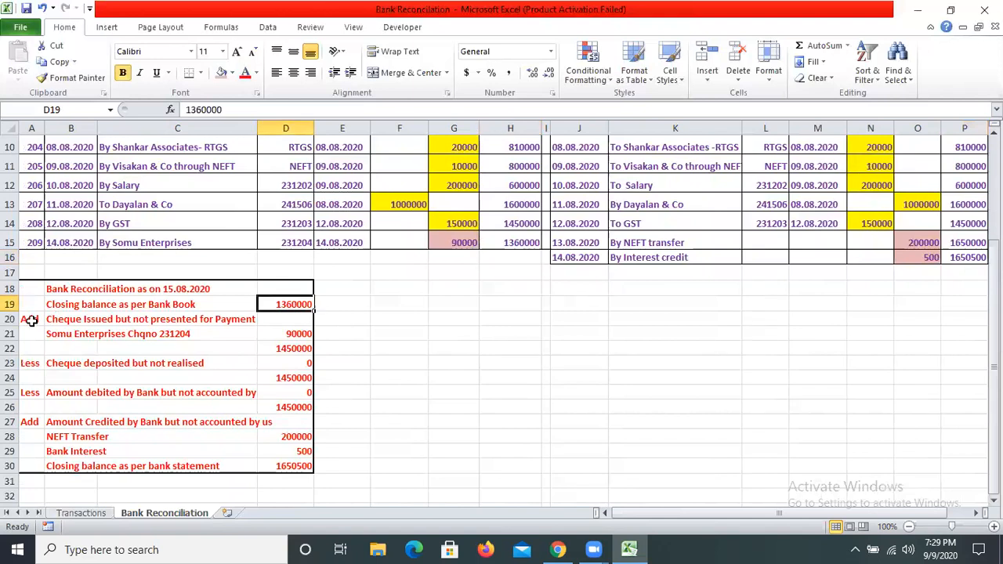
pyautogui.click(31, 320)
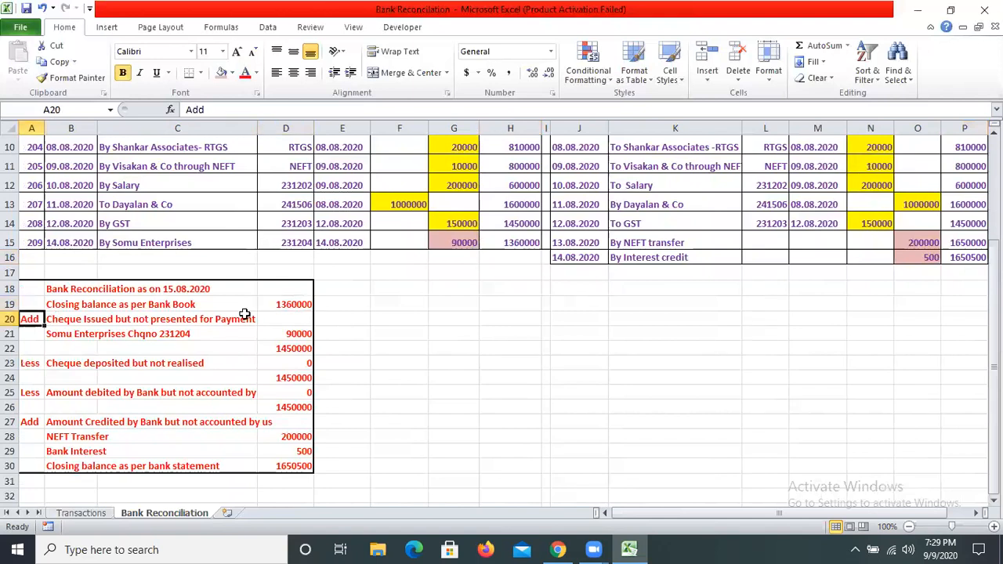
# - Trace the Somu Enterprises credit from ledger cell G15 to reconciliation cell D21 and on to the subtotal in D22
pyautogui.scroll(3, 362, 222)
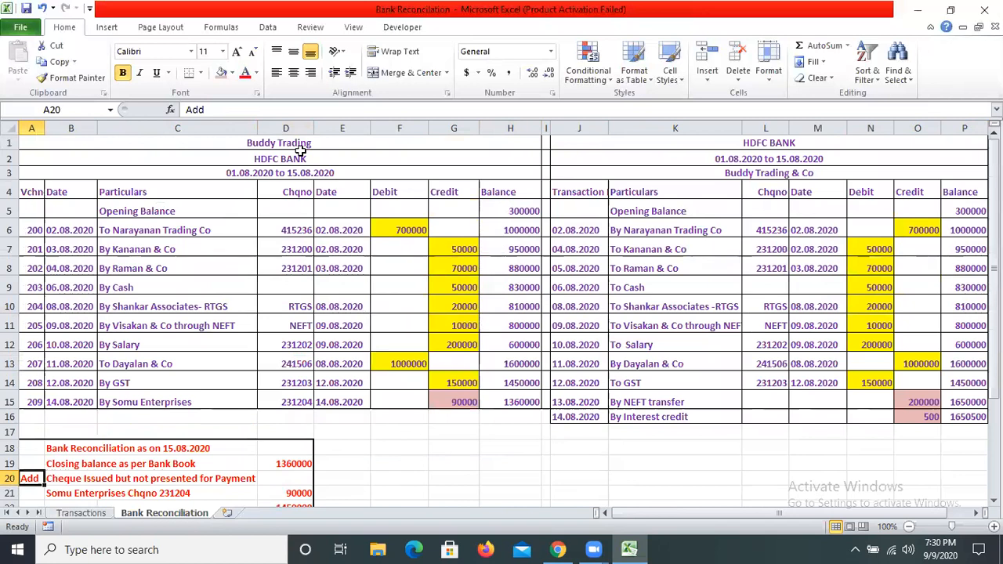
pyautogui.click(448, 402)
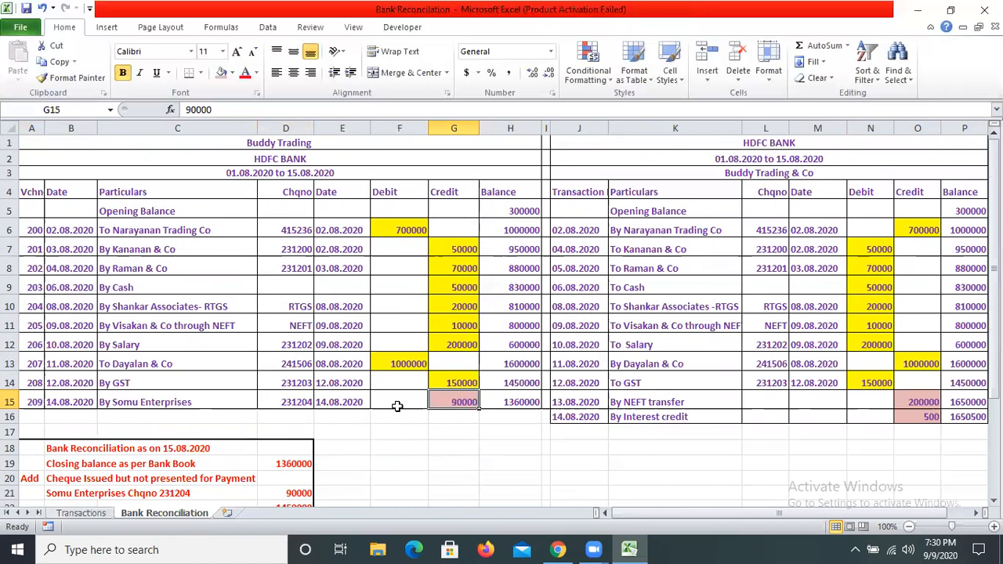
pyautogui.scroll(-2, 280, 389)
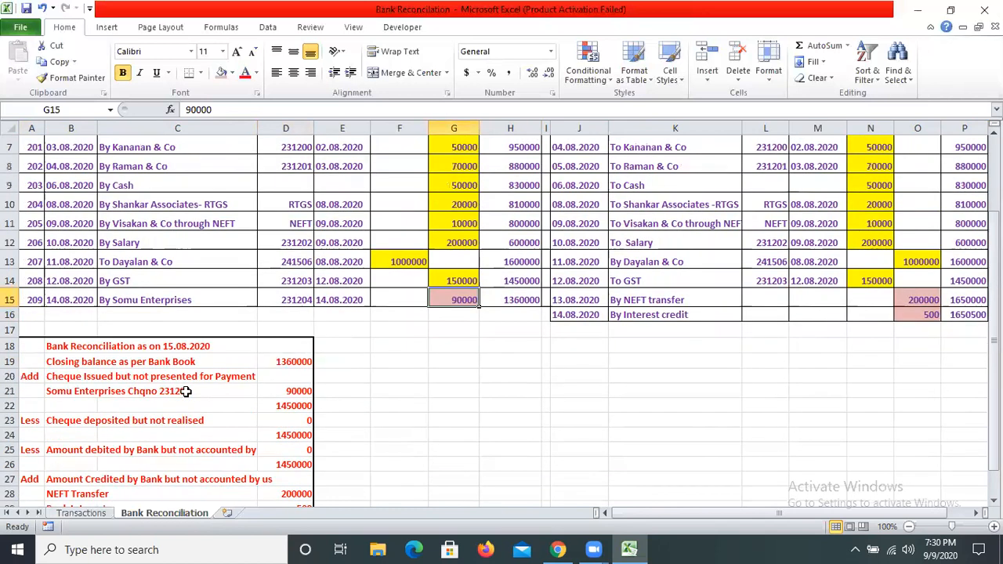
pyautogui.click(285, 391)
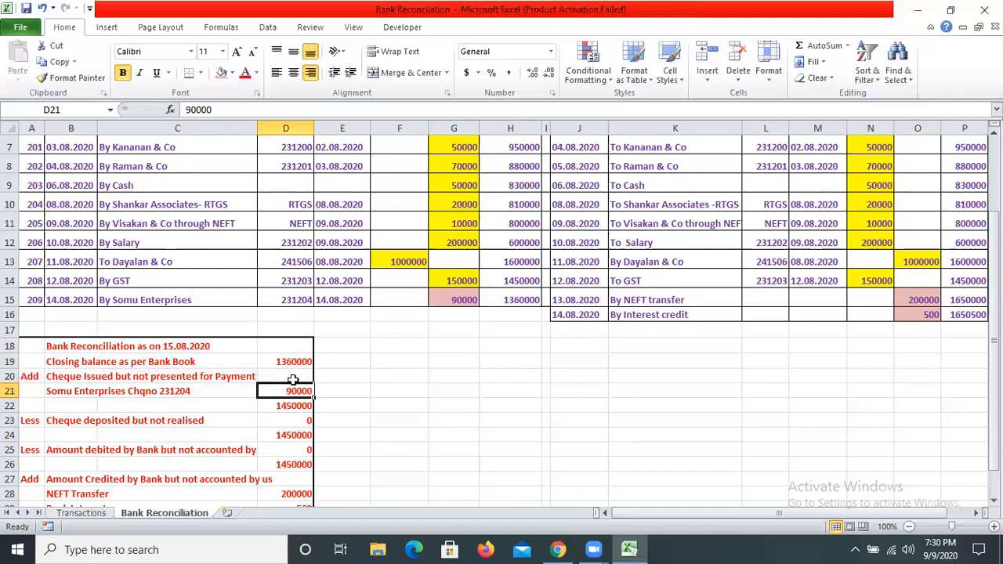
pyautogui.press('Down')
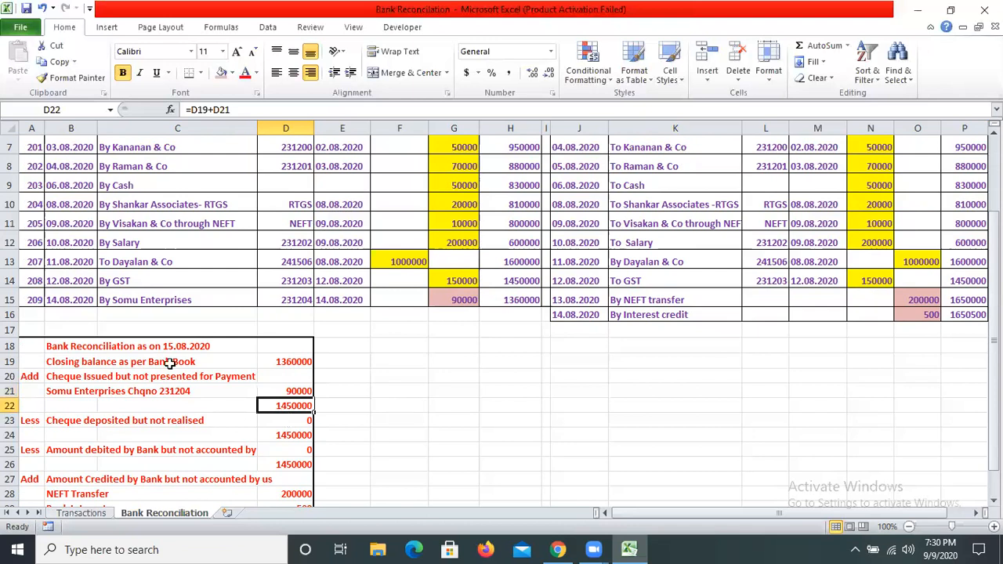
# - Examine the "Cheque deposited but not realised" line and its amount in reconciliation cell D23
pyautogui.scroll(-1, 275, 361)
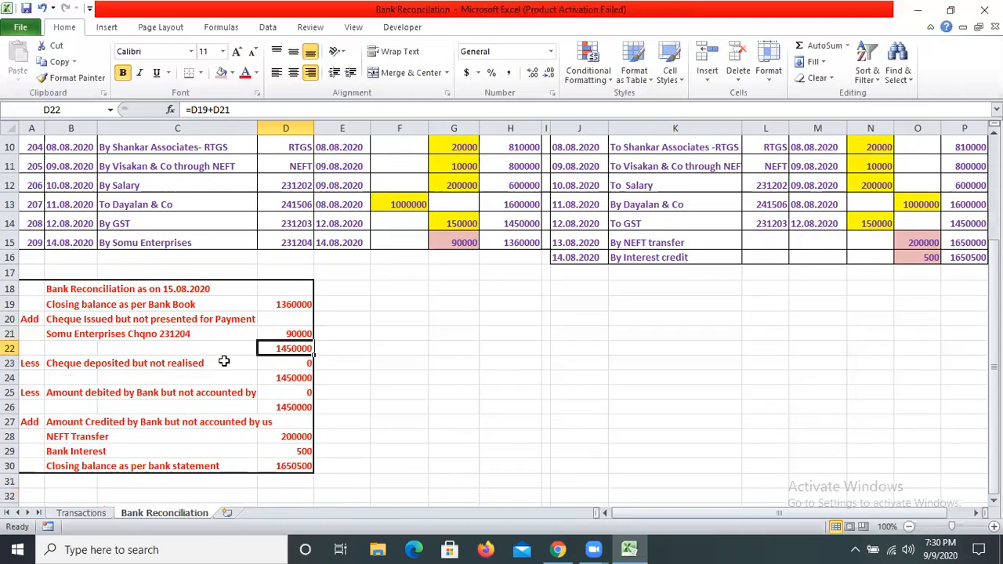
pyautogui.click(223, 362)
pyautogui.click(305, 361)
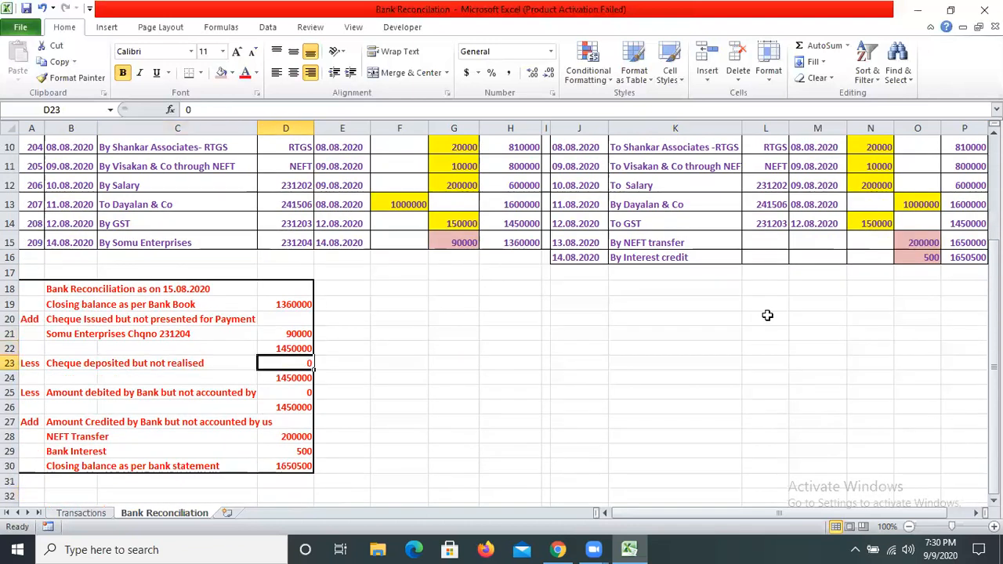
# - Recheck the unpresented Somu Enterprises cheque in ledger row 15 against reconciliation cell D21, and return to the unrealised cheque line in row 23
pyautogui.scroll(1, 541, 332)
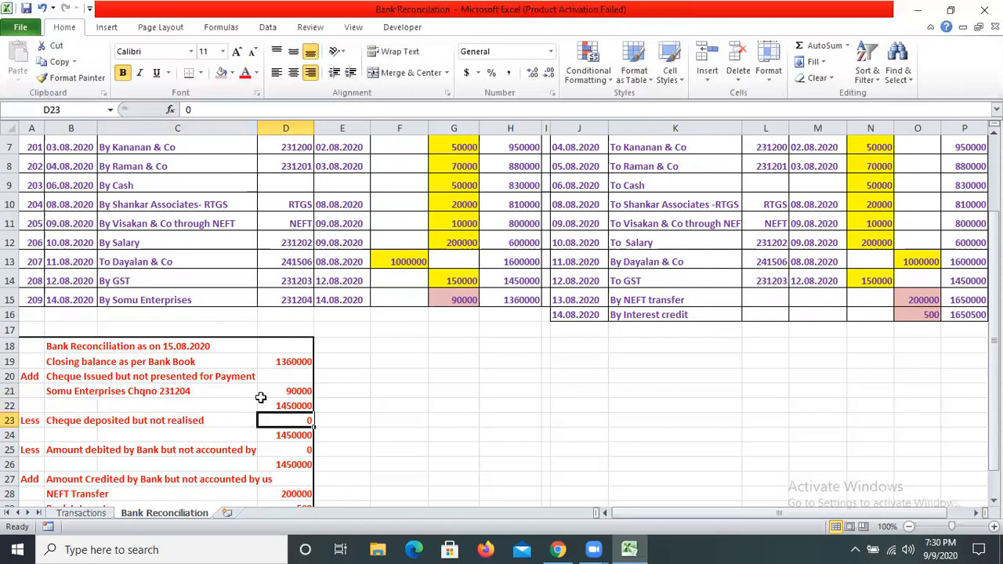
pyautogui.click(245, 377)
pyautogui.click(180, 299)
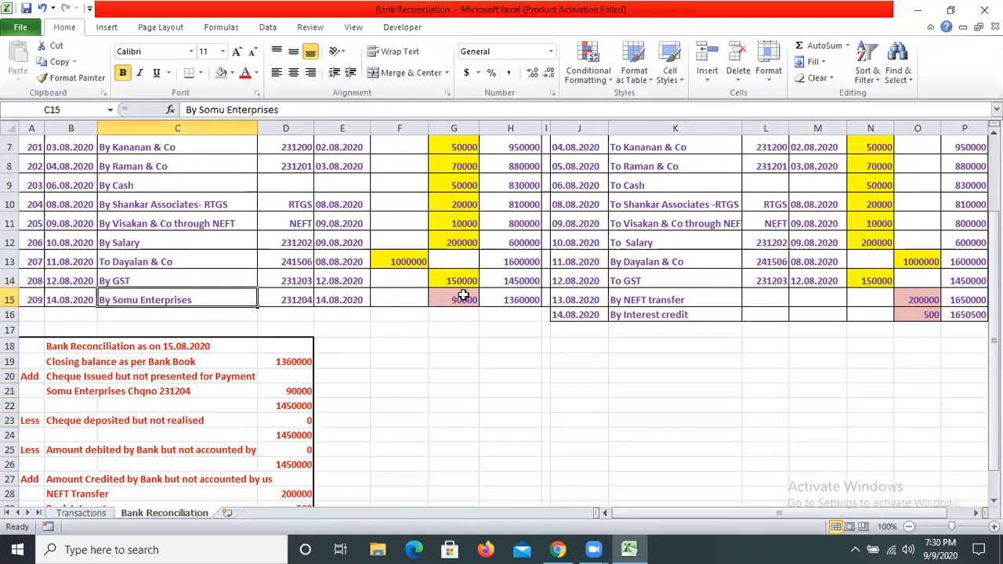
pyautogui.click(463, 296)
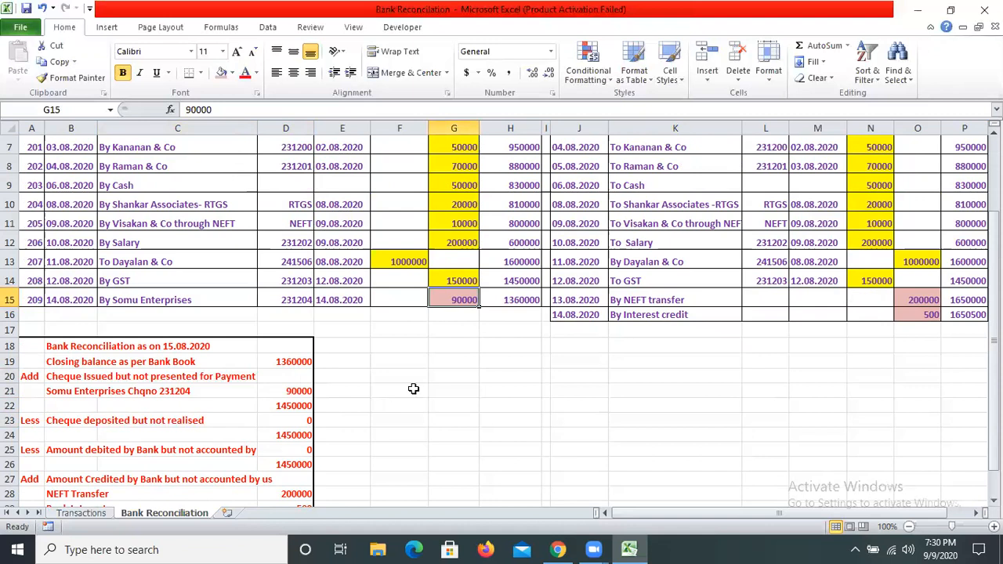
pyautogui.scroll(-2, 264, 254)
pyautogui.click(284, 276)
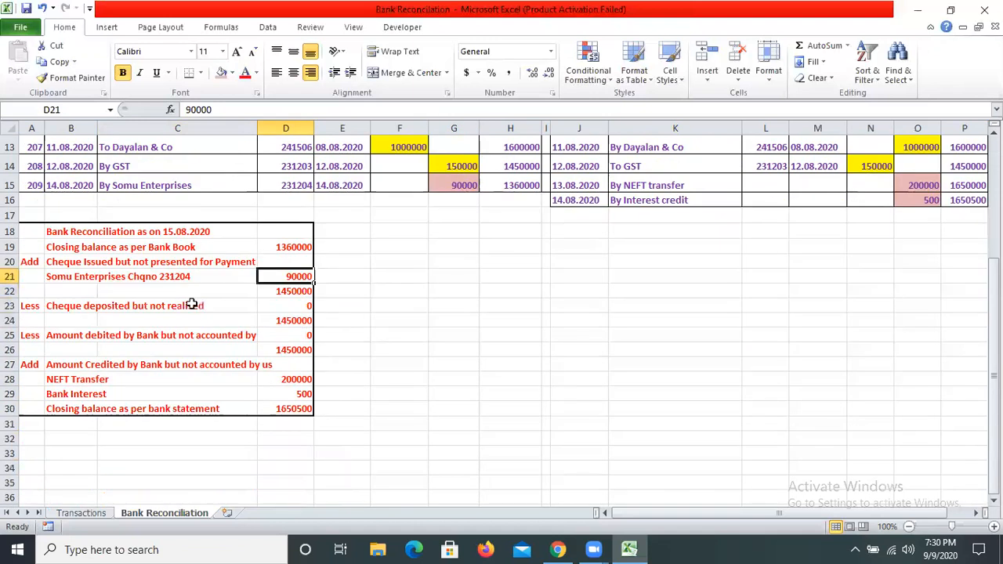
pyautogui.click(245, 320)
pyautogui.click(304, 306)
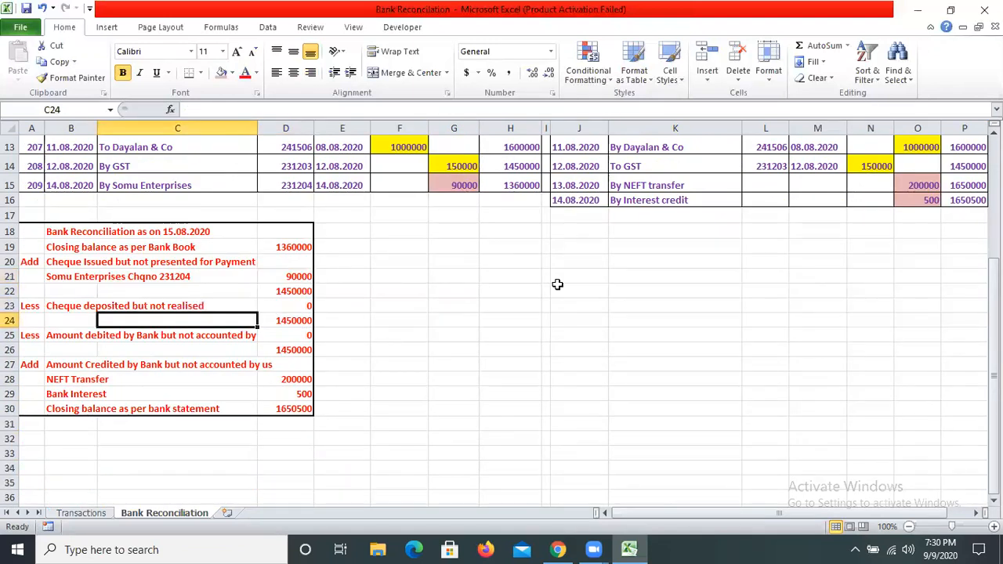
# - Examine the "Amount debited by Bank but not accounted by" line in reconciliation row 25 and its amount in D25
pyautogui.scroll(1, 544, 283)
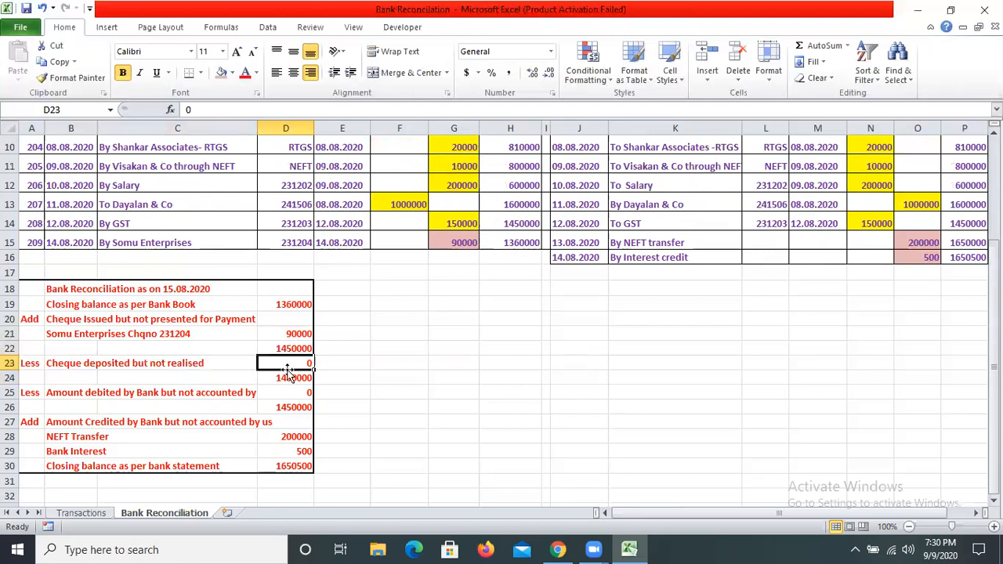
pyautogui.click(103, 398)
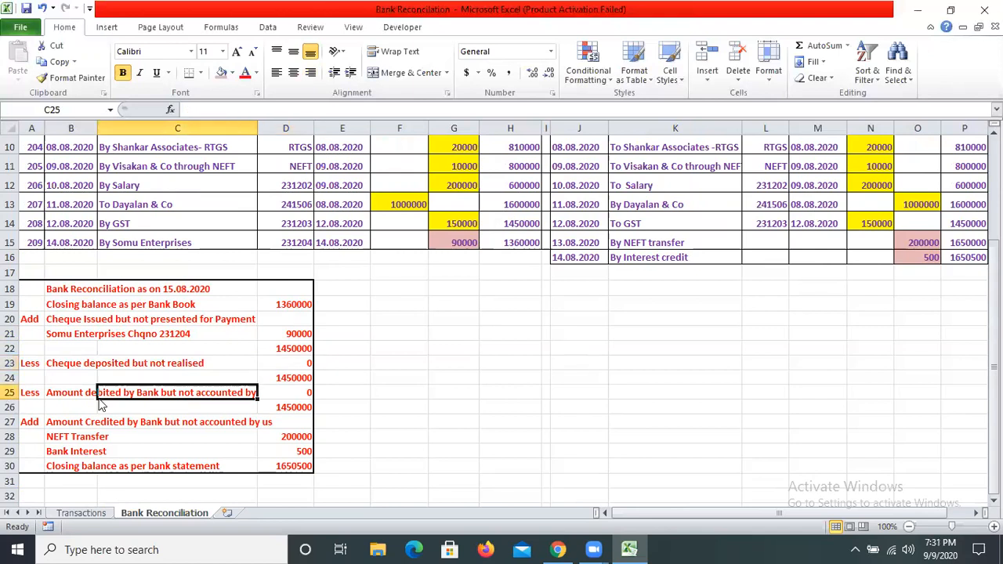
pyautogui.click(293, 392)
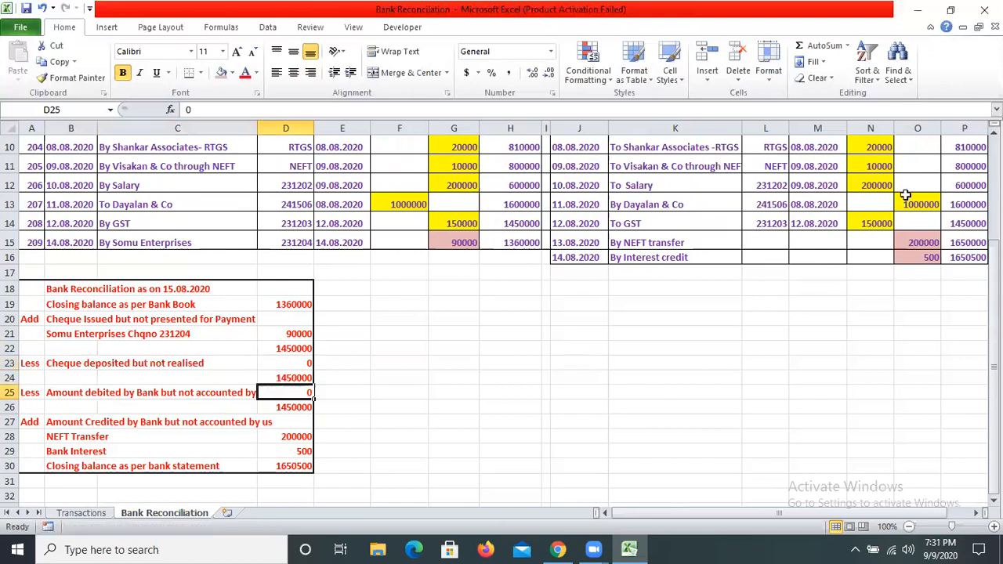
# - Compare the "Amount Credited by Bank but not accounted by us" line in row 27 with the statement's NEFT and interest credits in O15:O16
pyautogui.scroll(-3, 193, 276)
pyautogui.click(192, 267)
pyautogui.scroll(3, 192, 275)
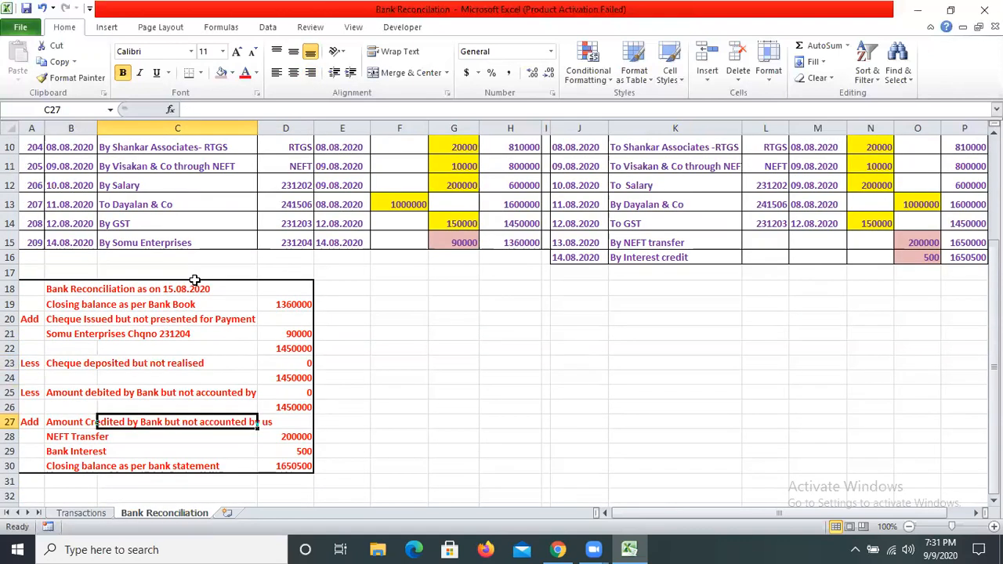
pyautogui.click(927, 242)
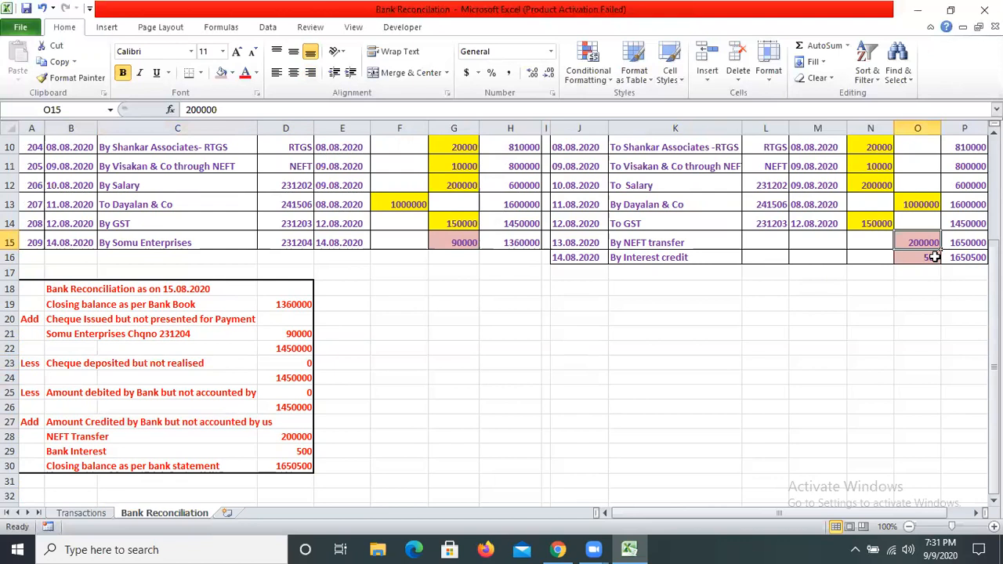
pyautogui.keyDown('shift'); pyautogui.click(933, 257); pyautogui.keyUp('shift')
pyautogui.click(215, 427)
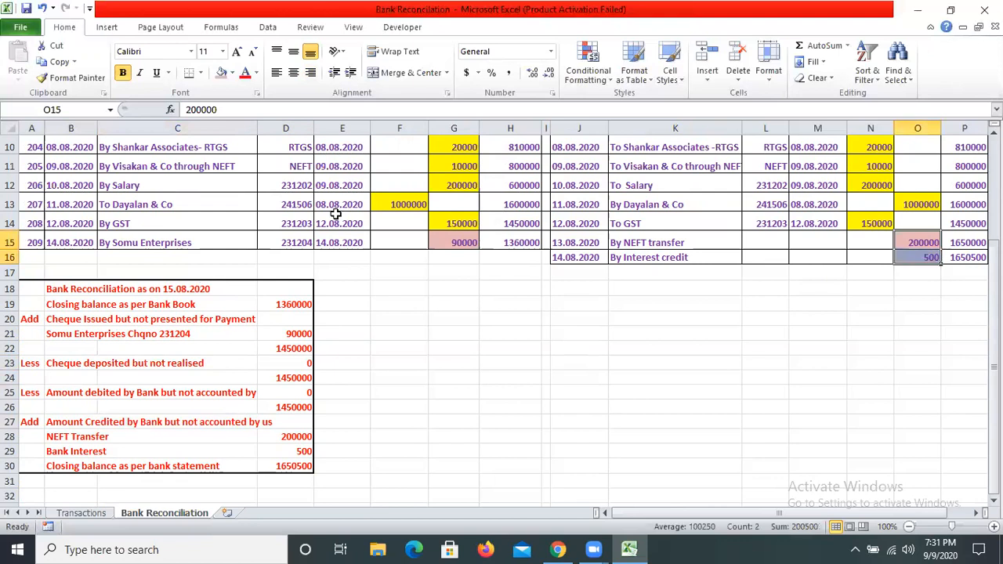
# - Check the bank interest in reconciliation cell D29 and the closing balance in D30 against the bank statement
pyautogui.scroll(3, 915, 405)
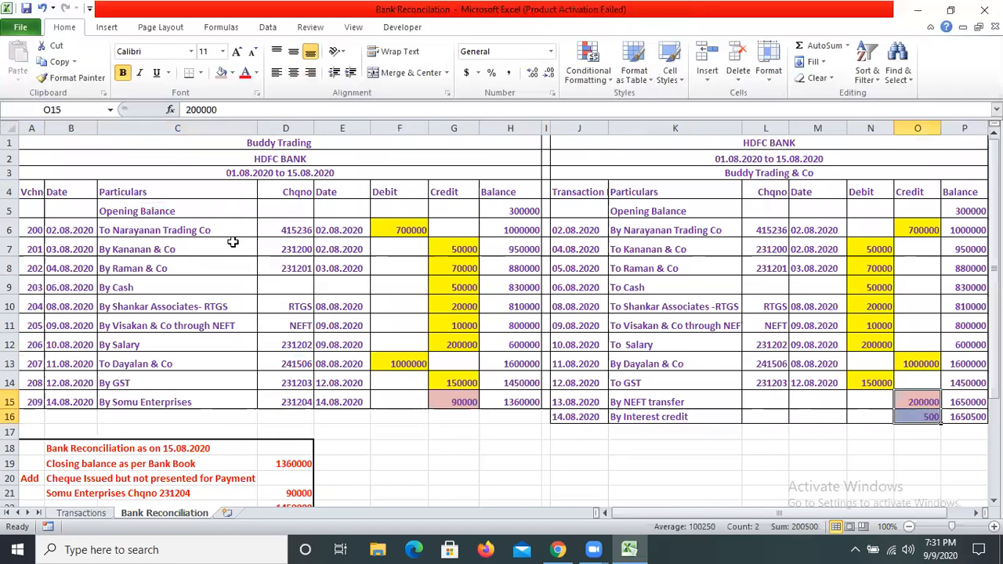
pyautogui.scroll(-5, 300, 388)
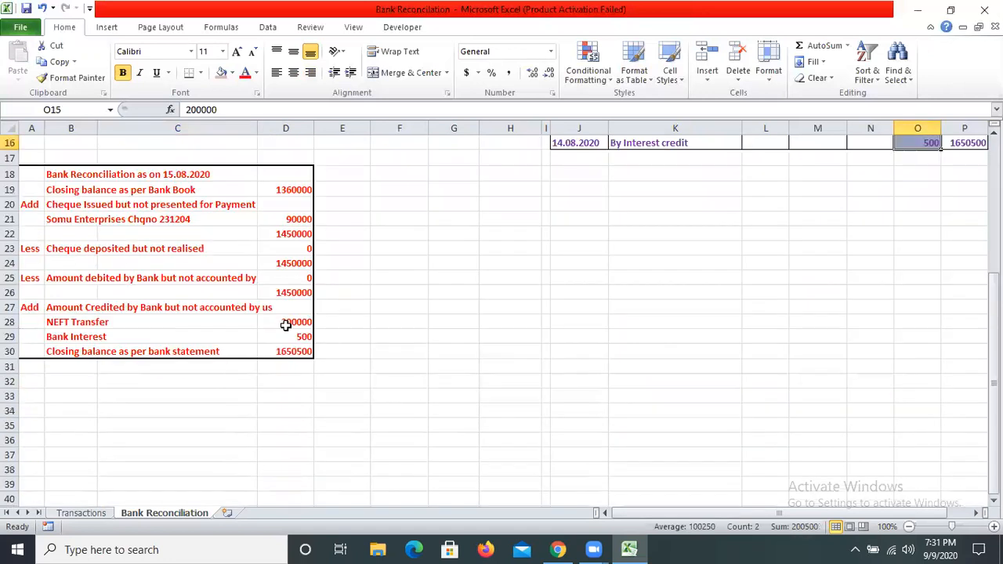
pyautogui.click(288, 342)
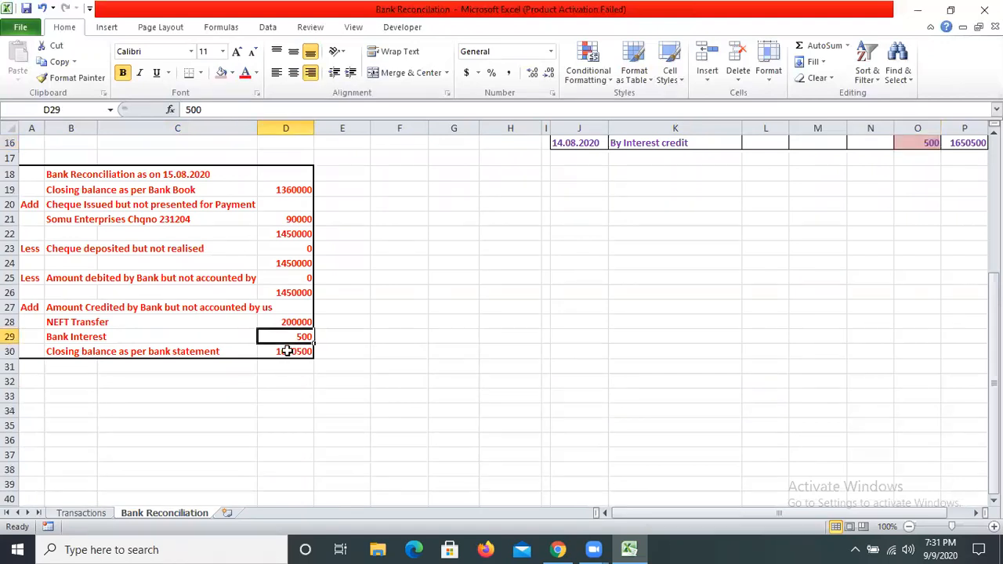
pyautogui.click(288, 351)
pyautogui.scroll(3, 287, 351)
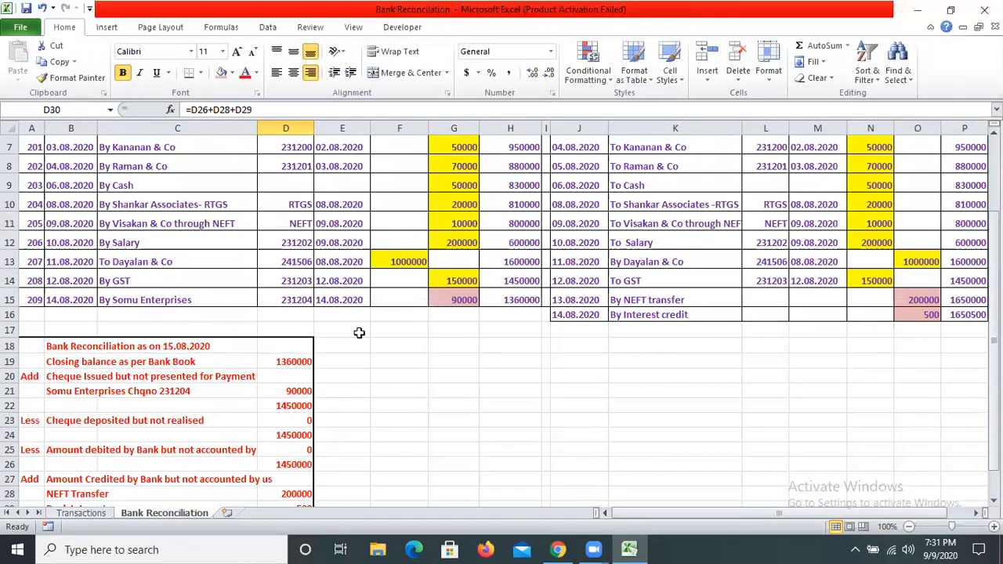
pyautogui.scroll(-2, 359, 334)
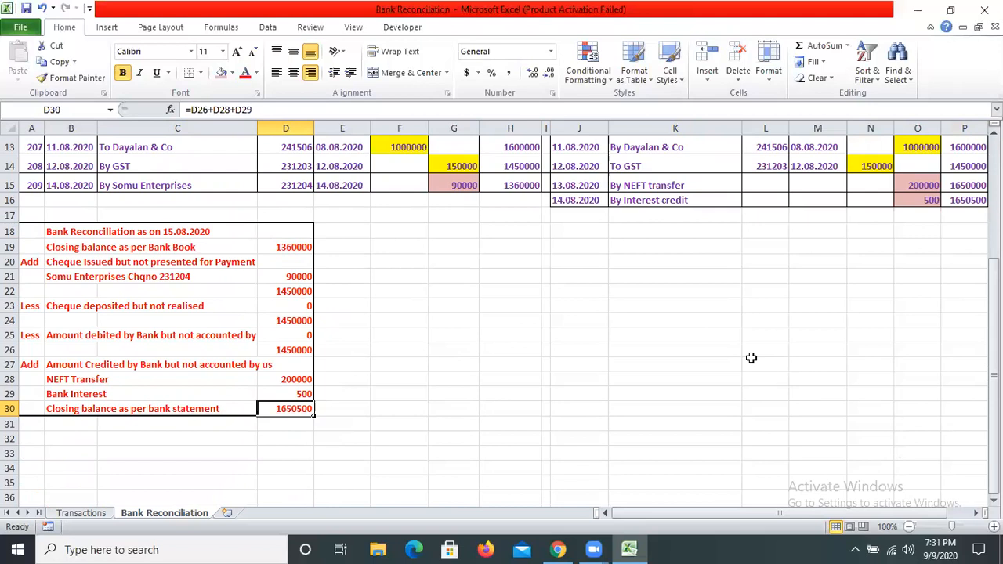
# - Widen the blank column I that separates the Buddy Trading ledger from the HDFC Bank statement
pyautogui.click(709, 351)
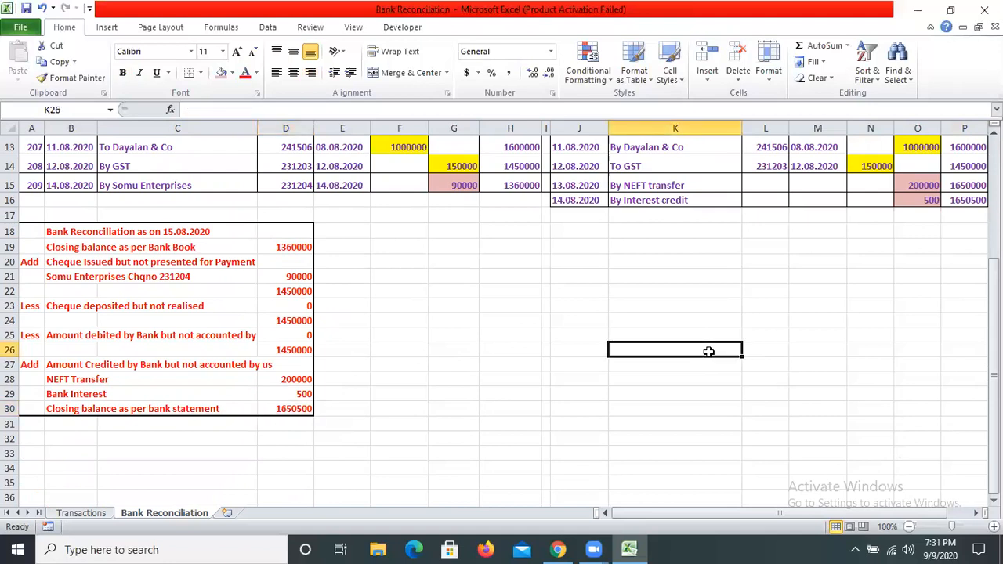
pyautogui.scroll(4, 708, 352)
pyautogui.click(506, 445)
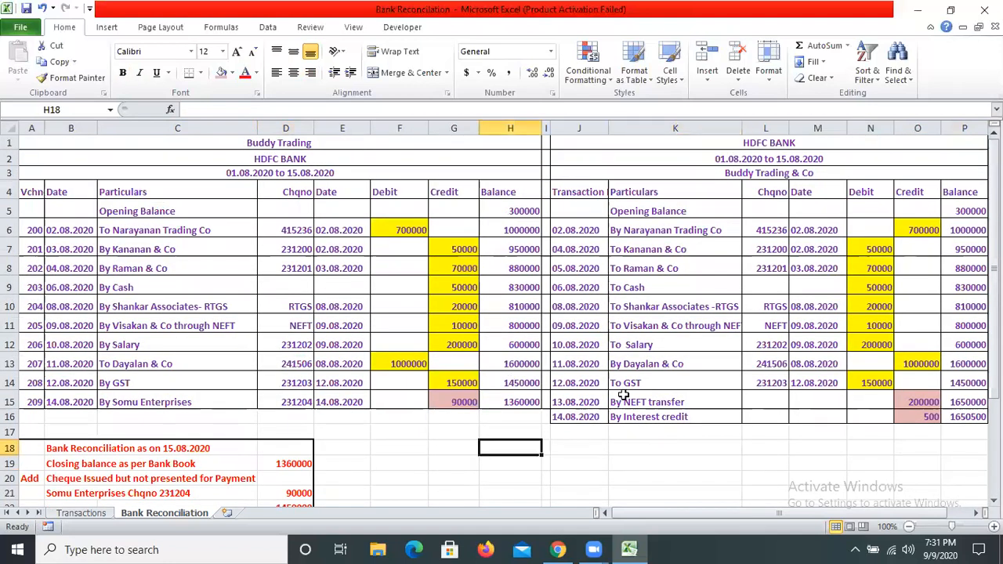
pyautogui.click(797, 147)
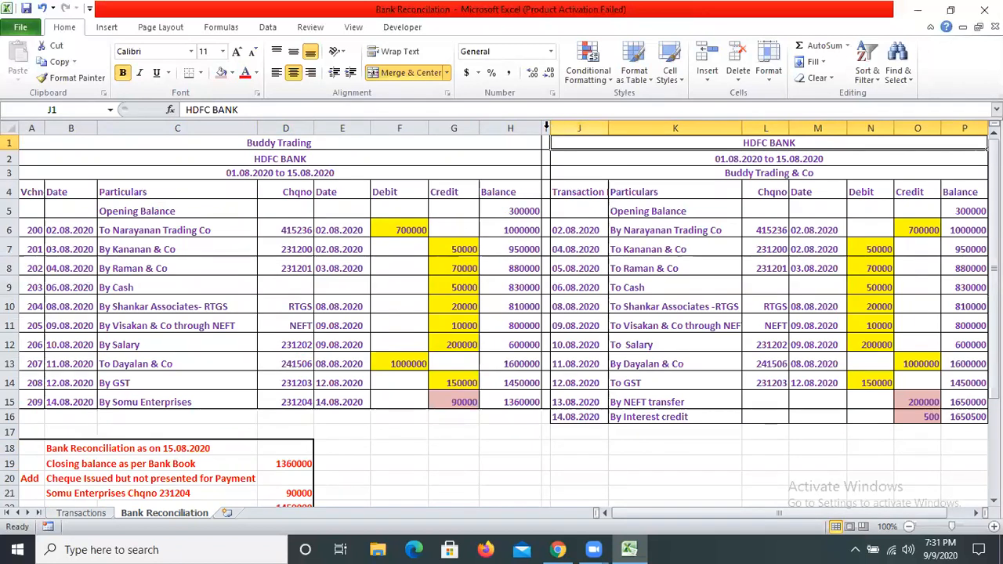
pyautogui.moveTo(546, 127); pyautogui.dragTo(564, 127)
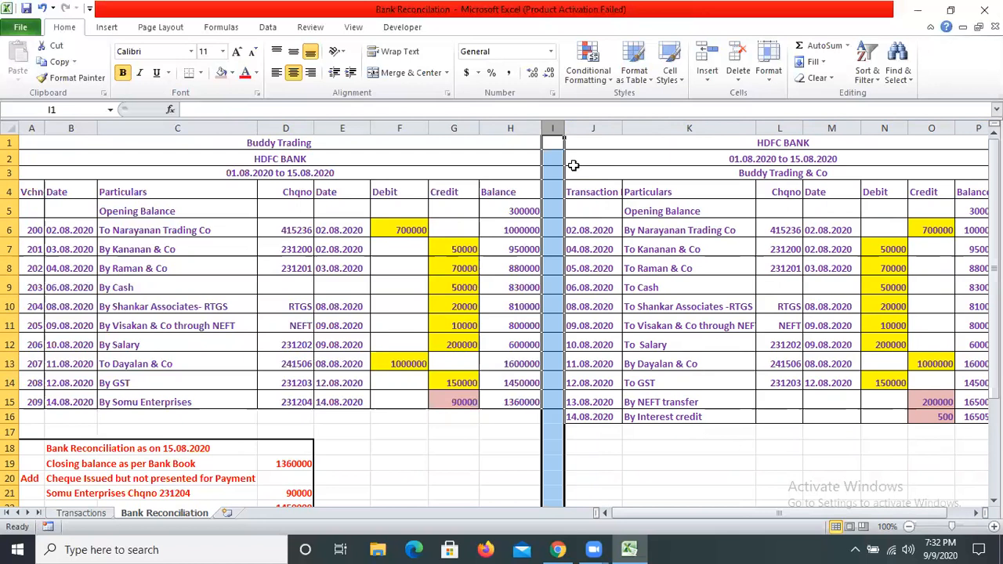
# - Examine the Salary entry in ledger row 12 and the Dayalan & Co entry in row 13, up to debit cell F13
pyautogui.click(255, 343)
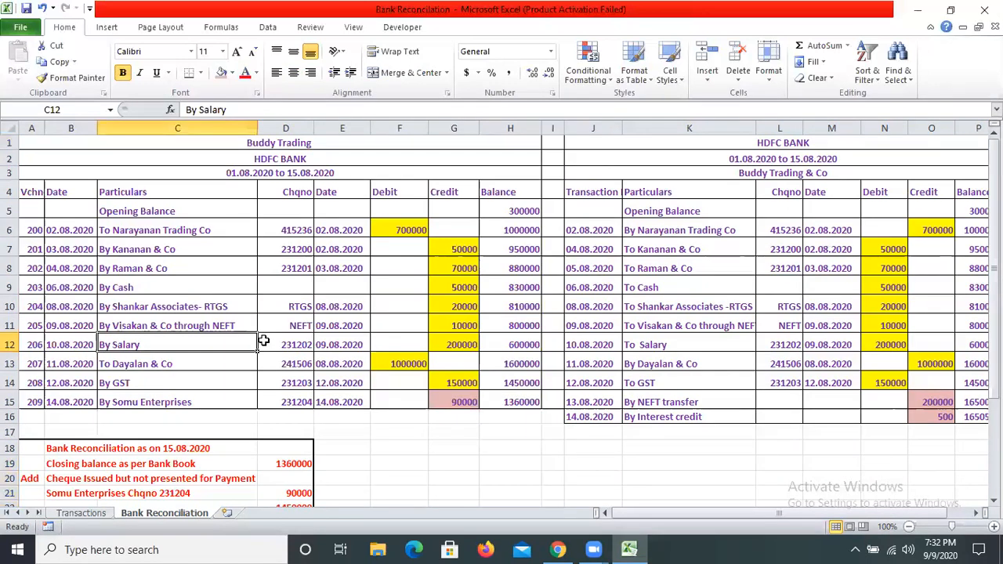
pyautogui.click(295, 143)
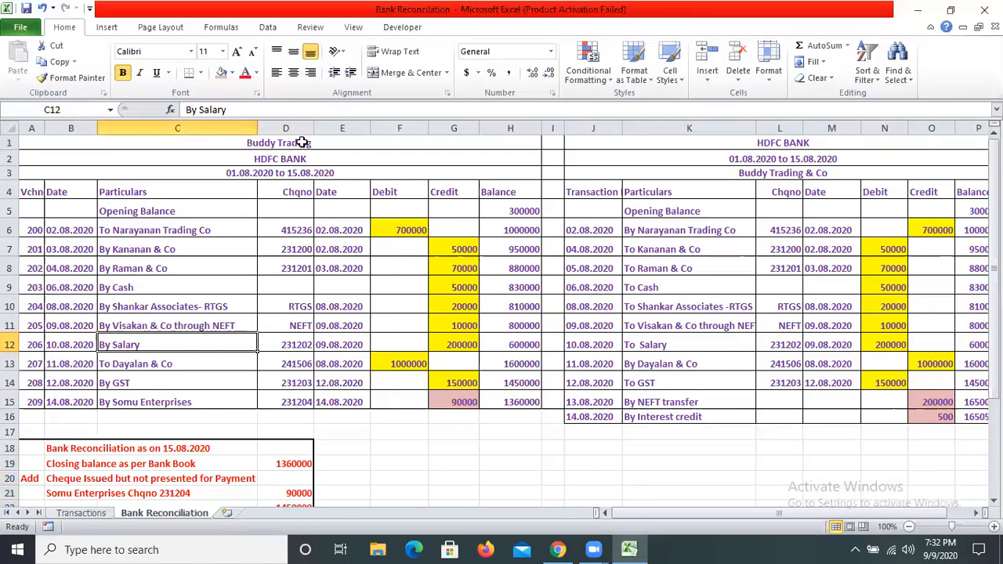
pyautogui.click(164, 345)
pyautogui.press('Right')
pyautogui.press('Right')
pyautogui.press('Right')
pyautogui.press('Right')
pyautogui.click(258, 364)
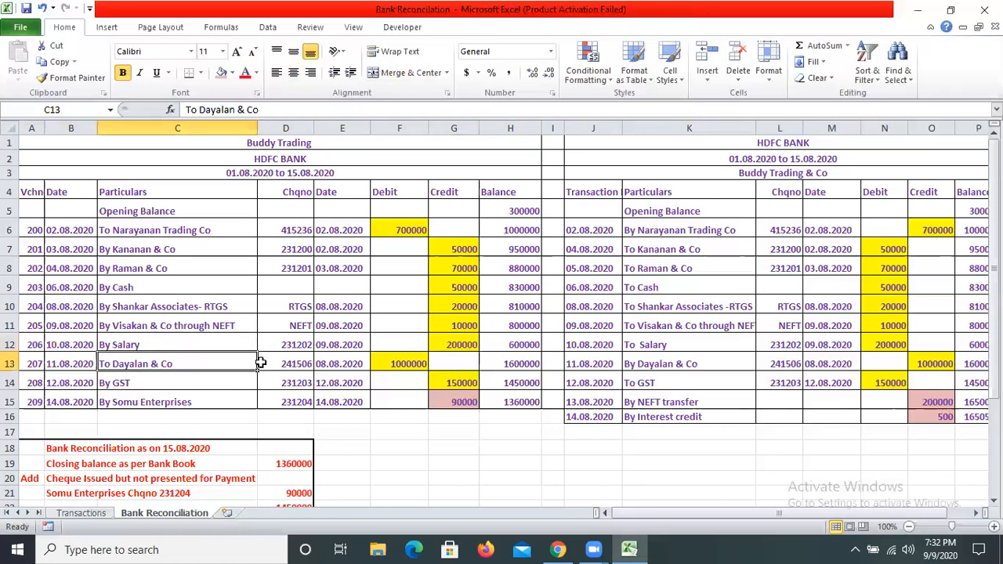
pyautogui.click(373, 355)
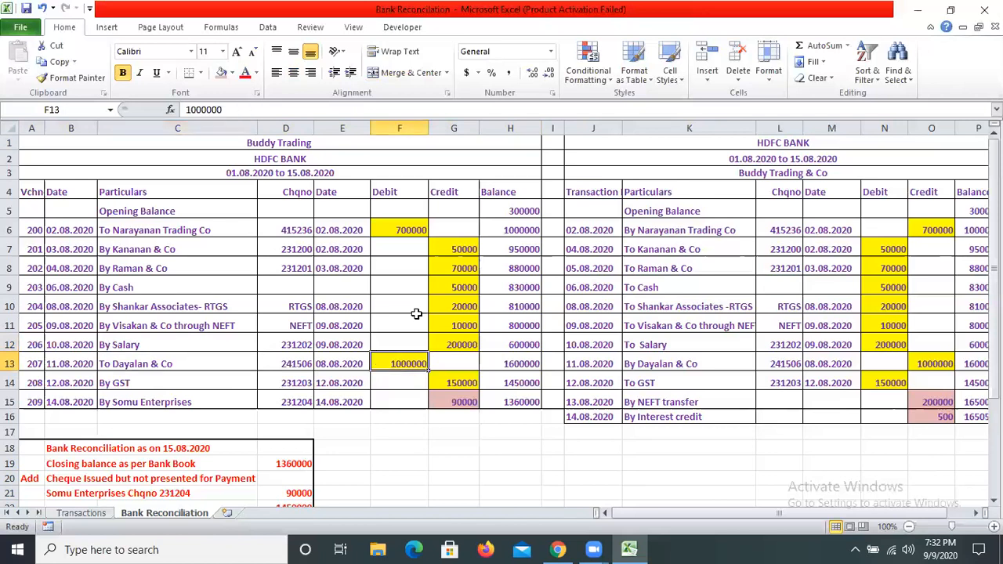
# - Review the Dayalan & Co debit in ledger cell F13 alongside the reconciliation statement below the ledger
pyautogui.scroll(-3, 415, 314)
pyautogui.scroll(1, 387, 318)
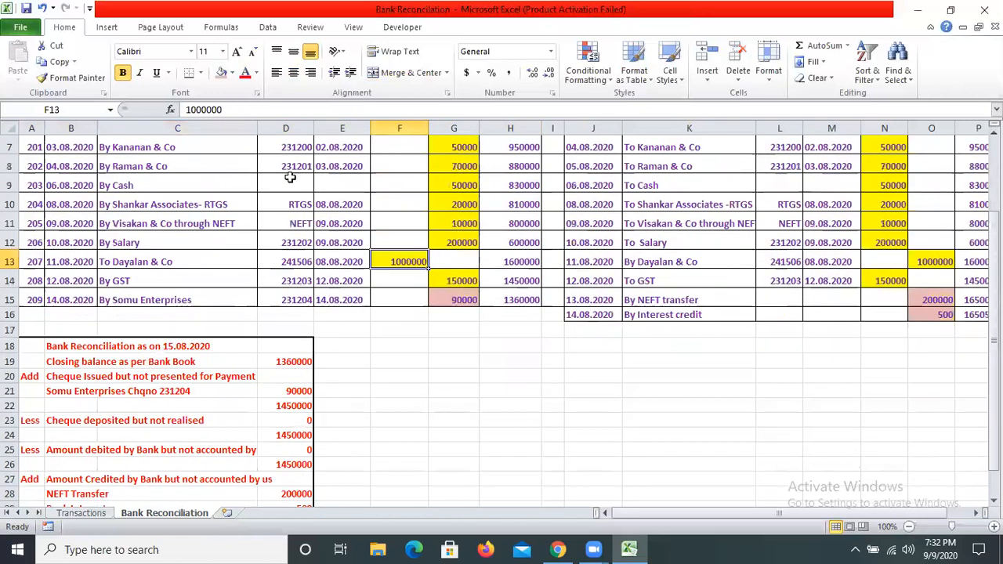
pyautogui.press('pageup')
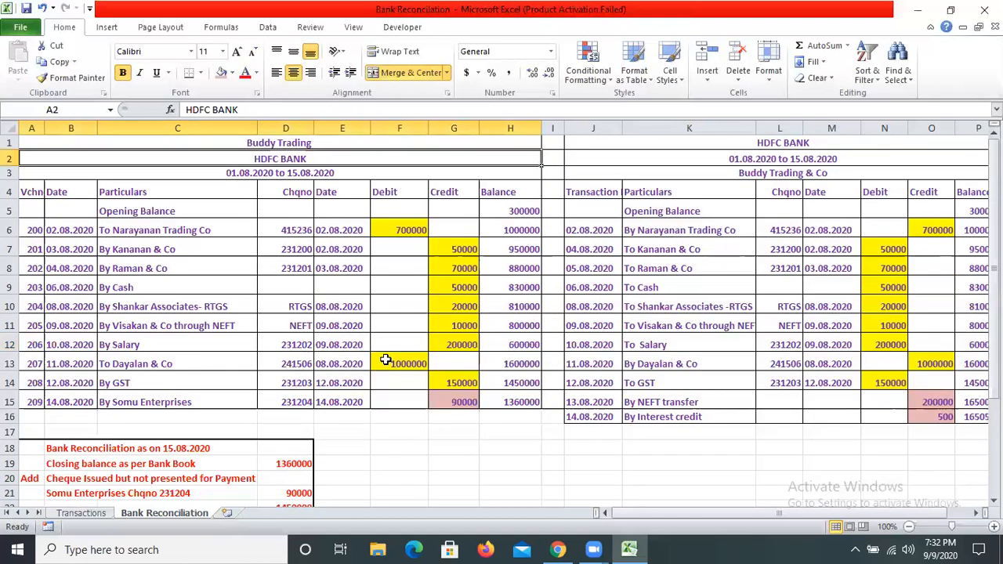
pyautogui.click(387, 359)
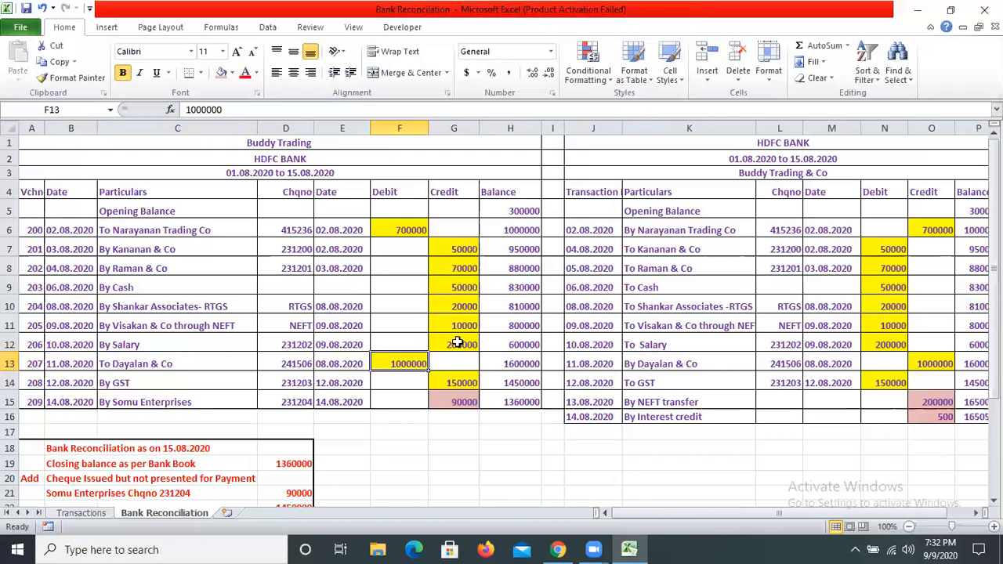
pyautogui.scroll(-3, 460, 338)
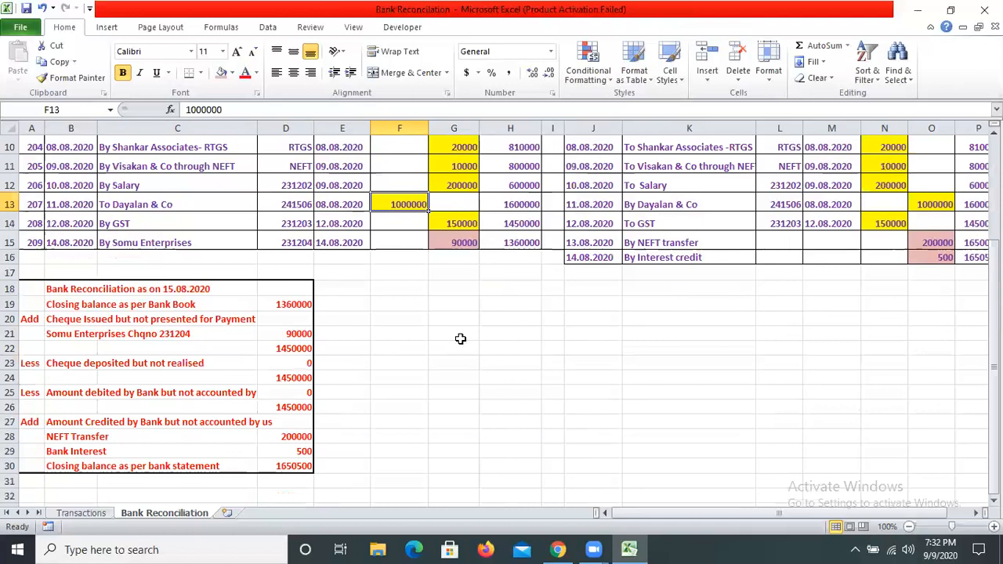
pyautogui.scroll(1, 460, 338)
pyautogui.click(459, 340)
pyautogui.scroll(-2, 261, 317)
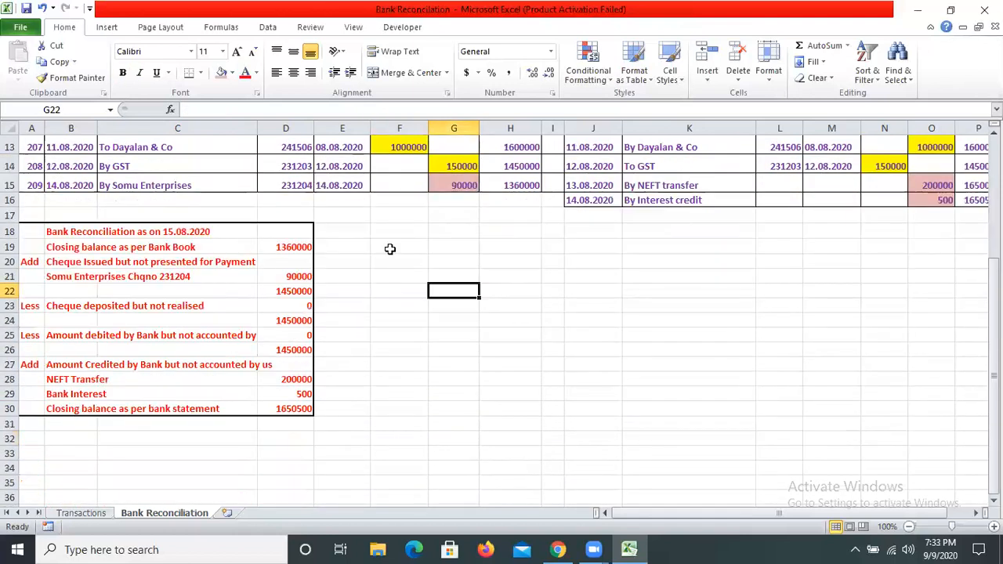
pyautogui.scroll(4, 390, 249)
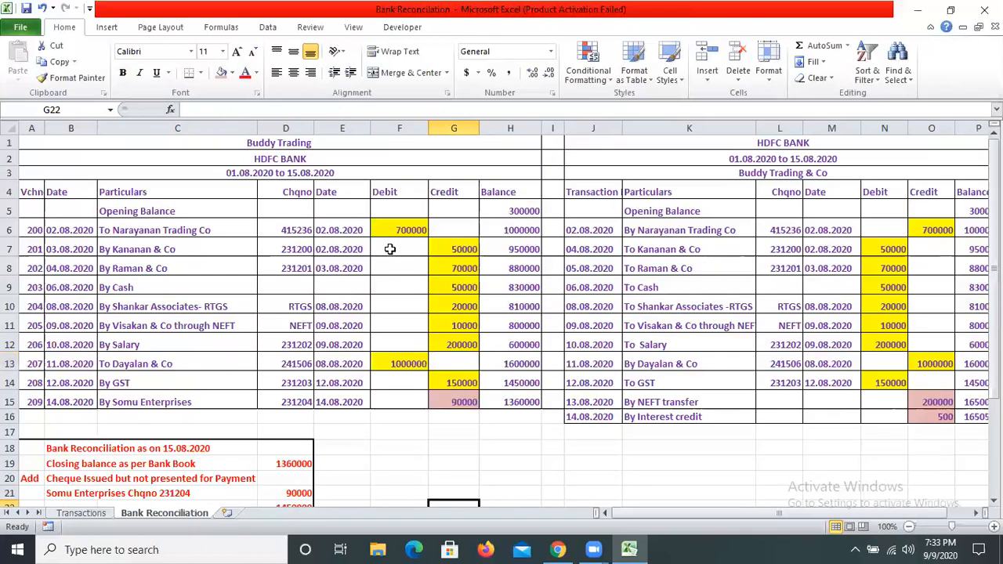
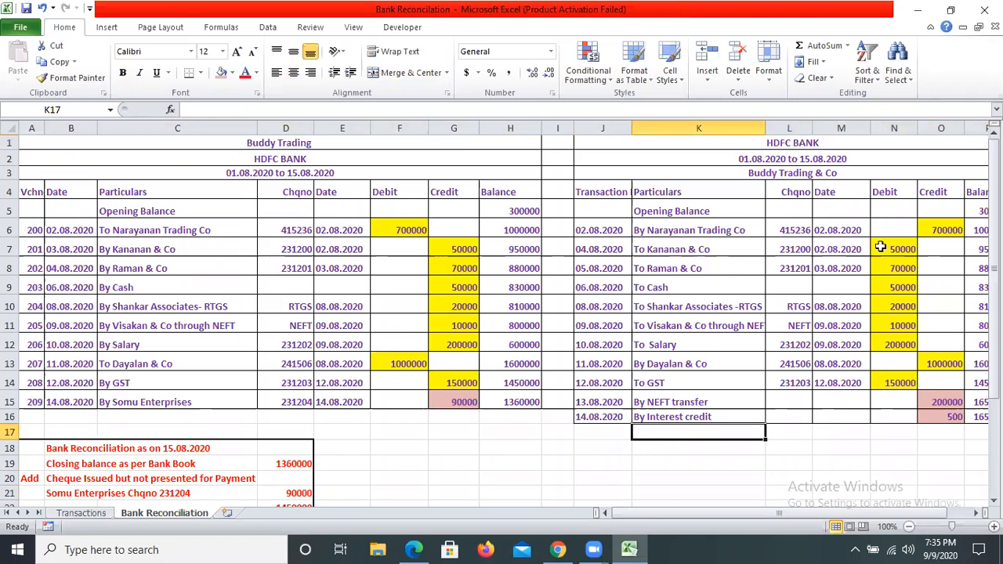
# - Review the yellow matched amounts, from ledger debit F6 to statement debits N7 and N10, down to statement row 16
pyautogui.click(400, 229)
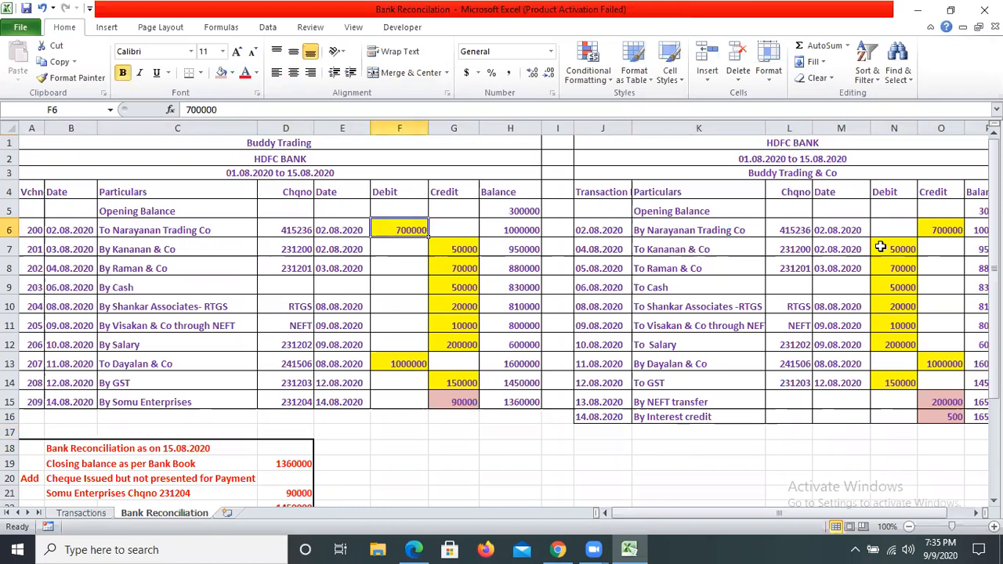
pyautogui.click(893, 248)
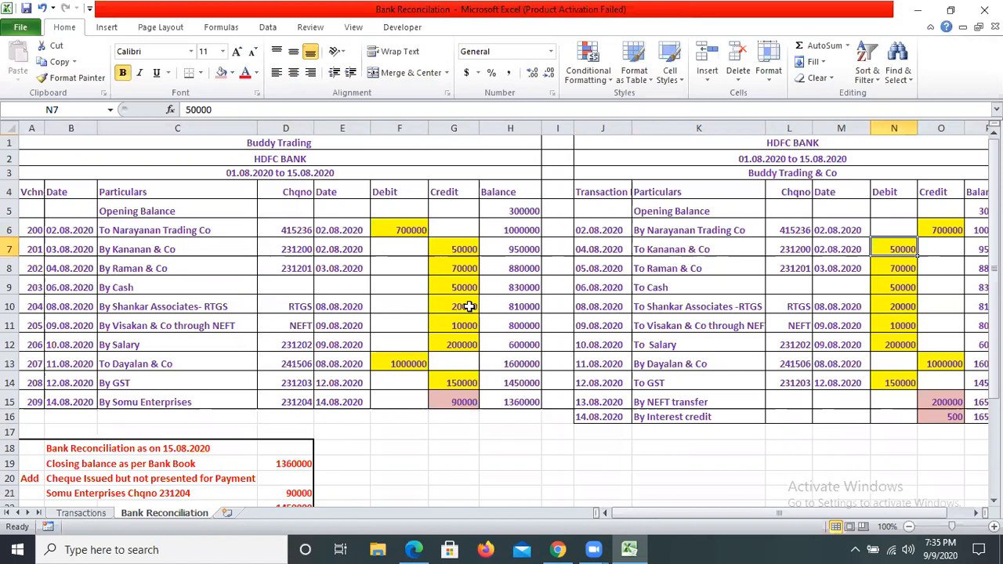
pyautogui.click(894, 306)
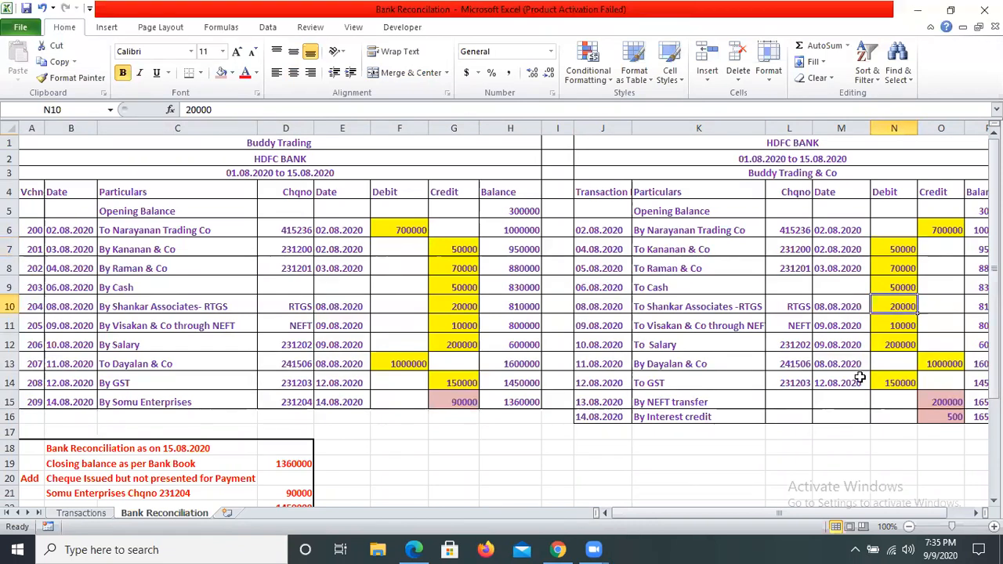
pyautogui.click(889, 416)
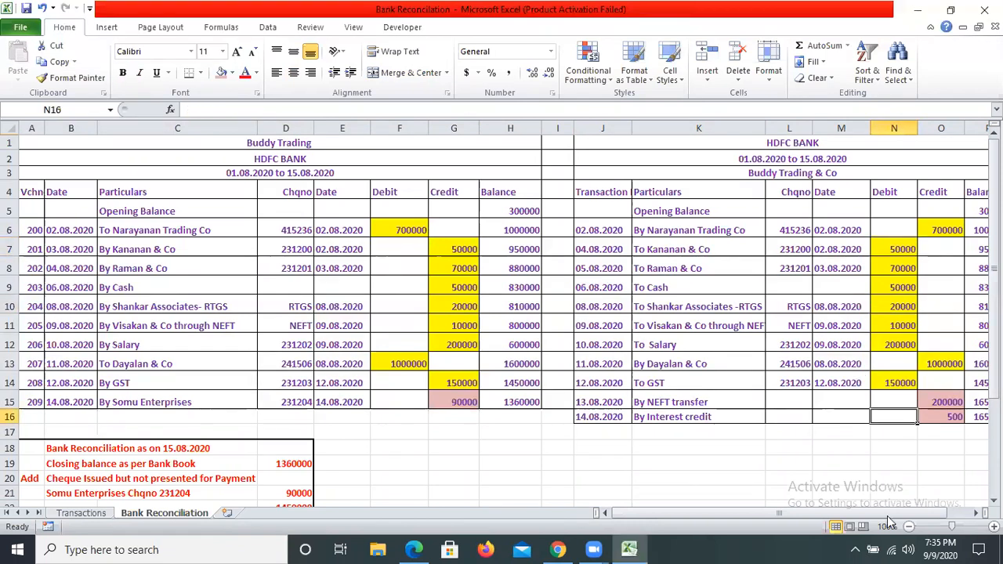
# - Review the pink unmatched amounts: the NEFT credit in O15, the Somu Enterprises cheque in G15 and the interest in O16
pyautogui.click(918, 436)
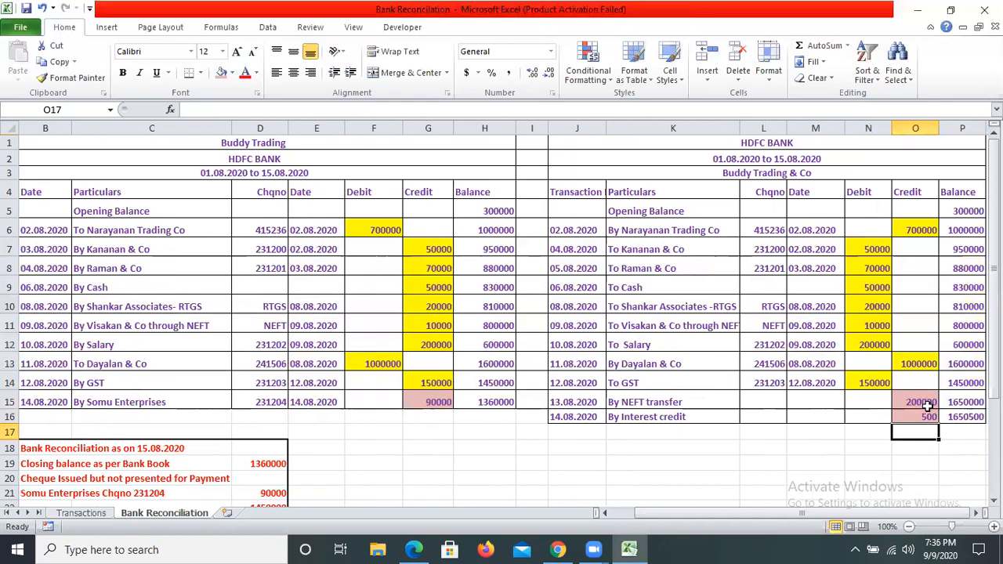
pyautogui.press('Up')
pyautogui.press('Up')
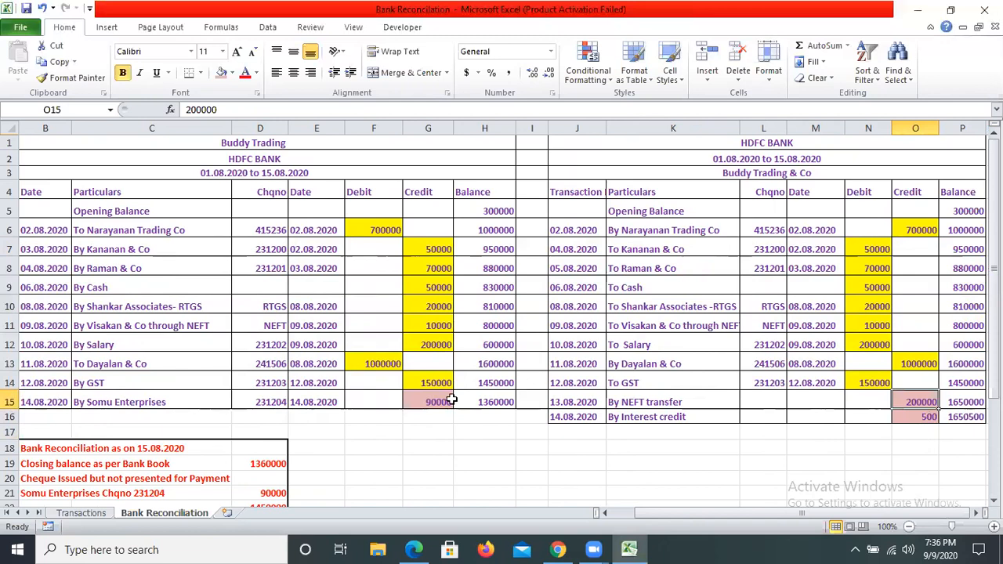
pyautogui.click(452, 400)
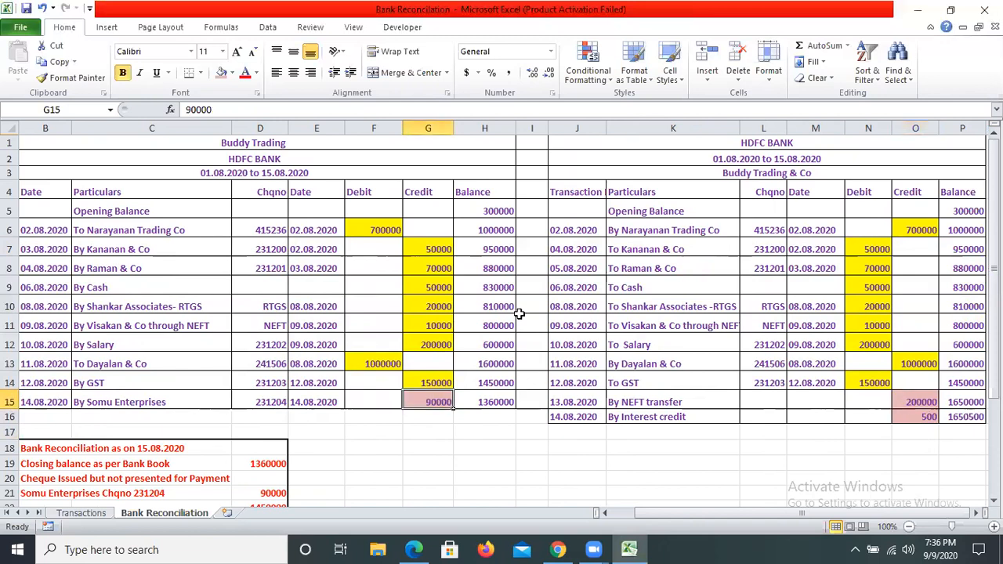
pyautogui.scroll(-2, 518, 313)
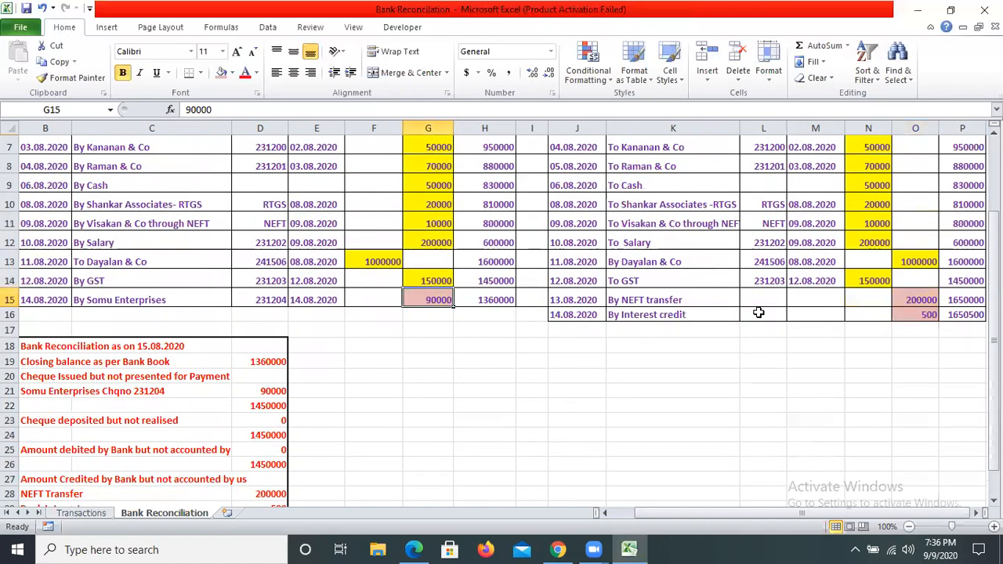
pyautogui.click(906, 315)
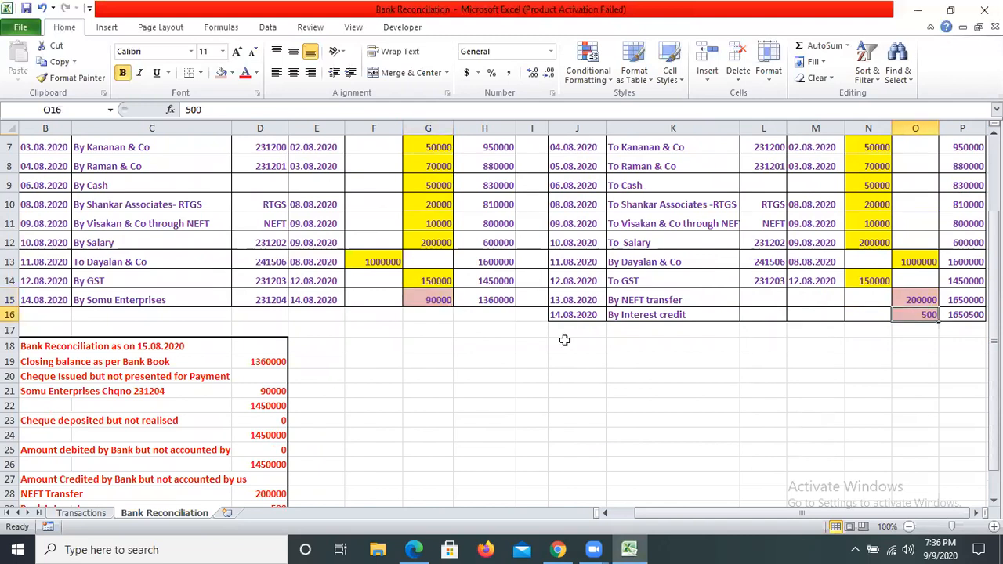
# - Slightly widen the blank column I separating the company ledger from the bank statement
pyautogui.scroll(2, 564, 340)
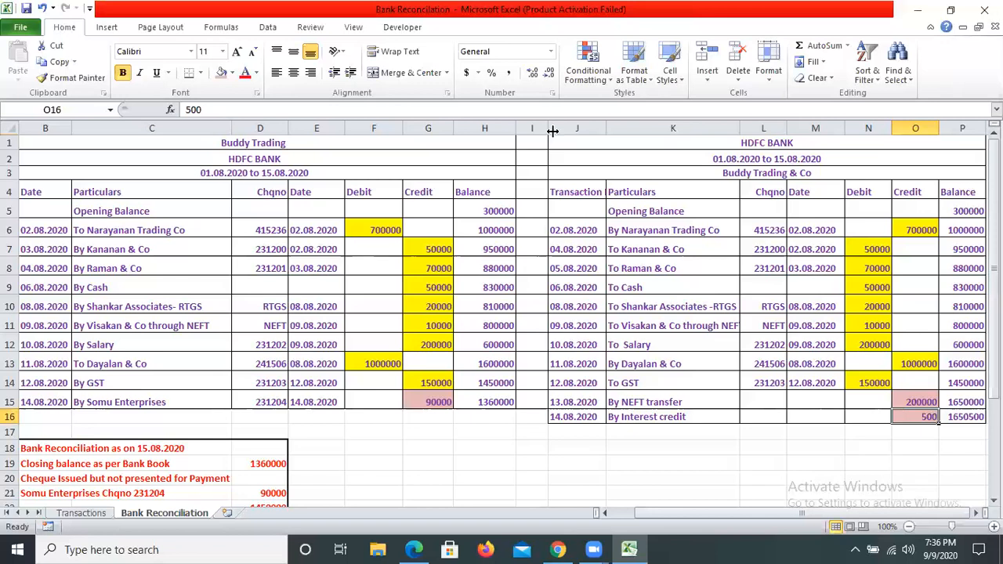
pyautogui.moveTo(549, 129); pyautogui.dragTo(552, 130)
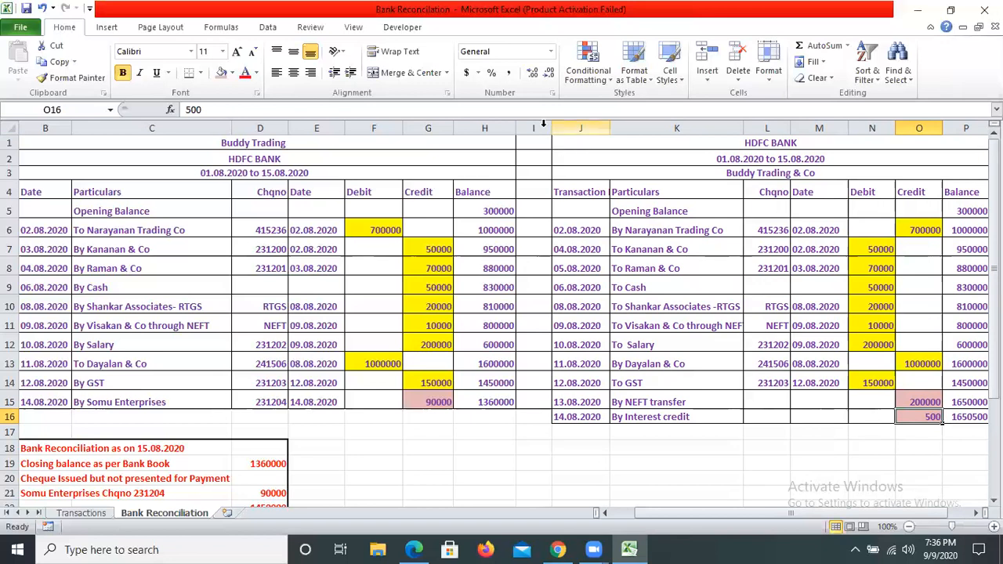
pyautogui.click(541, 128)
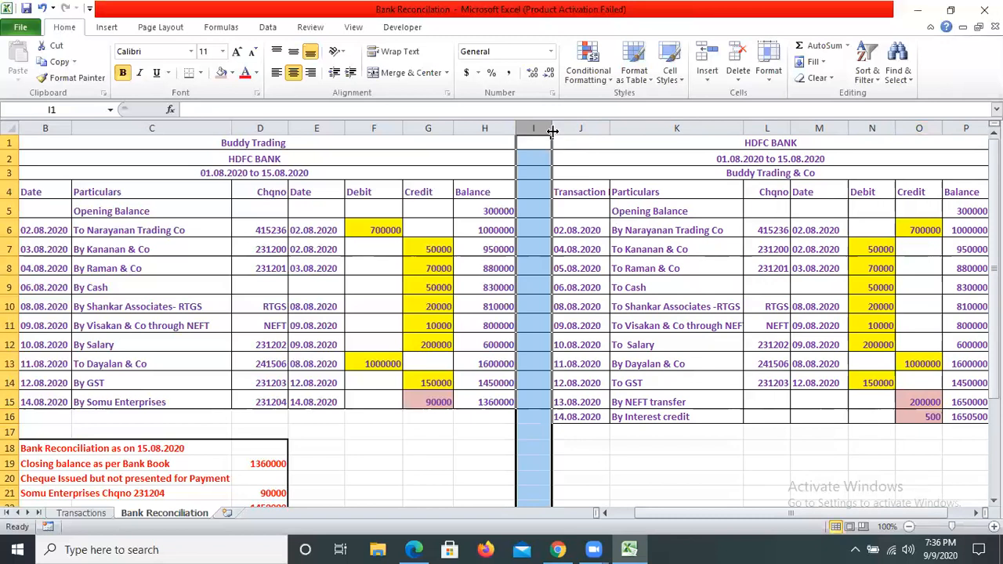
pyautogui.moveTo(552, 131); pyautogui.dragTo(551, 131)
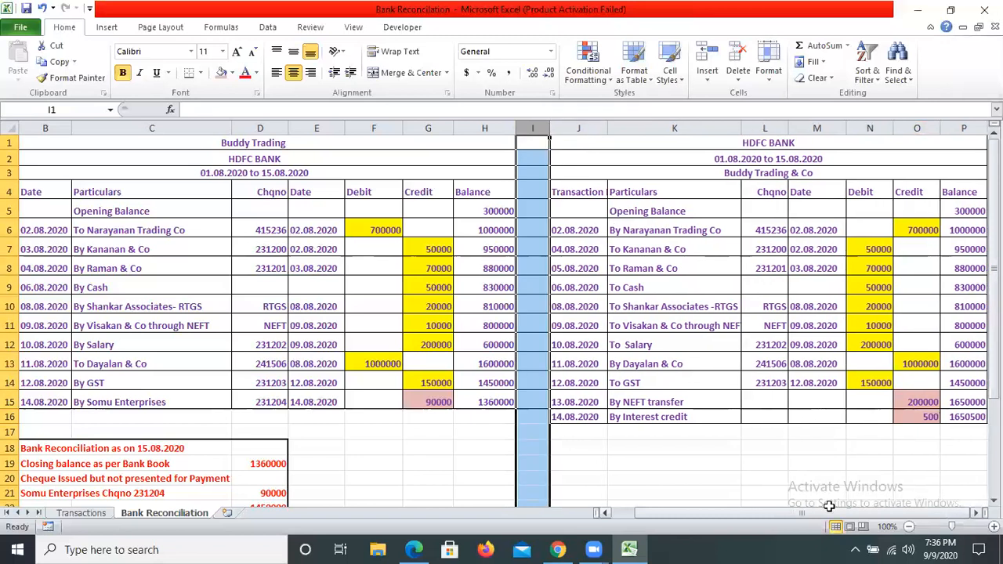
pyautogui.click(824, 448)
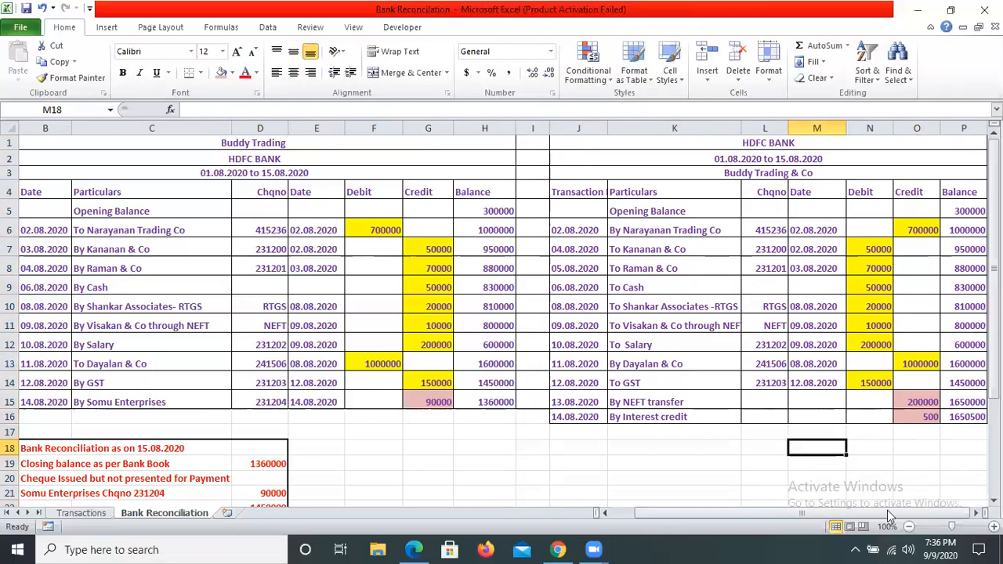
# - Review the HDFC Bank ledger beside the bank statement, from the headings and the Kananan & Co credit in G7 down to the reconciliation
pyautogui.moveTo(889, 514); pyautogui.dragTo(888, 515)
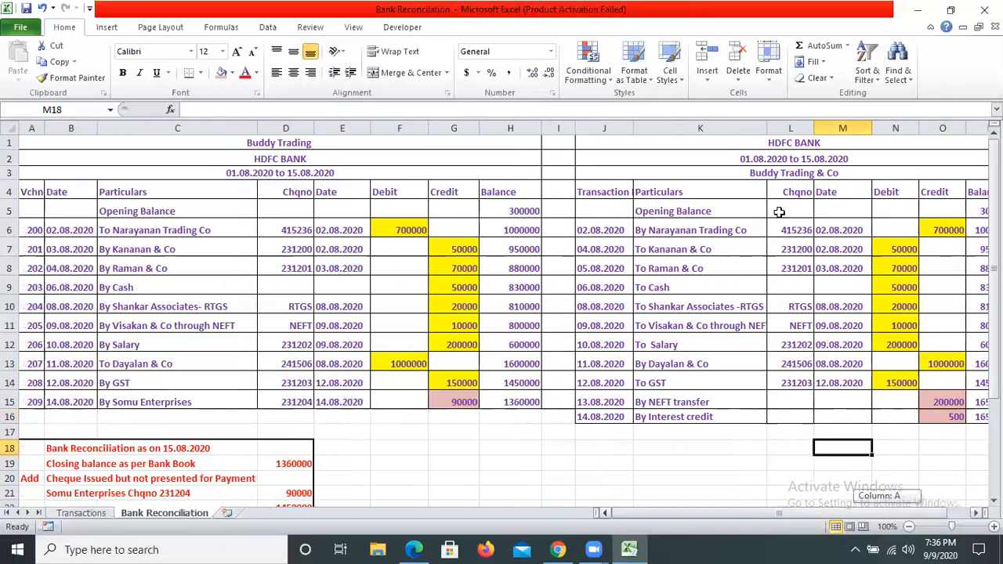
pyautogui.hscroll(1, 779, 212)
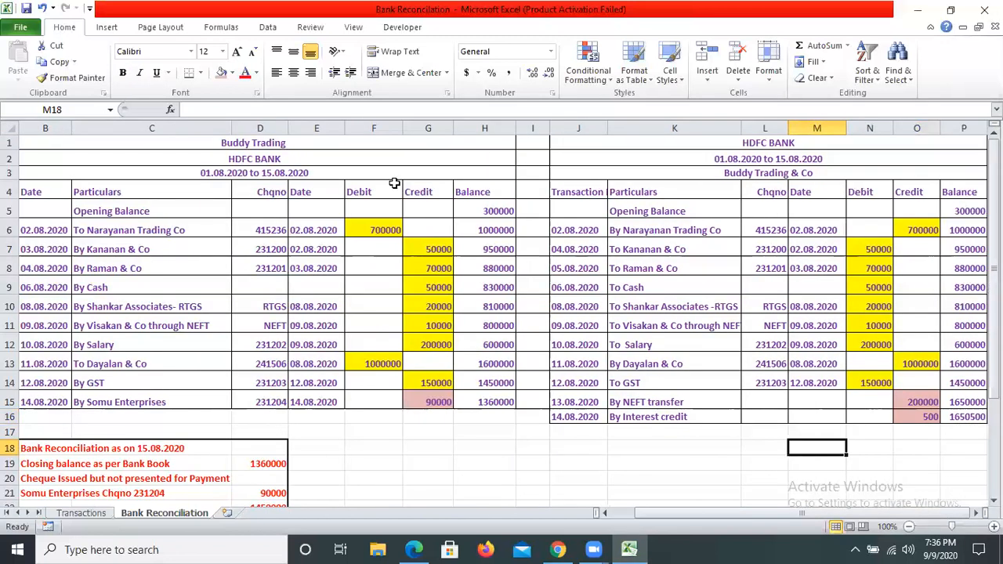
pyautogui.click(254, 159)
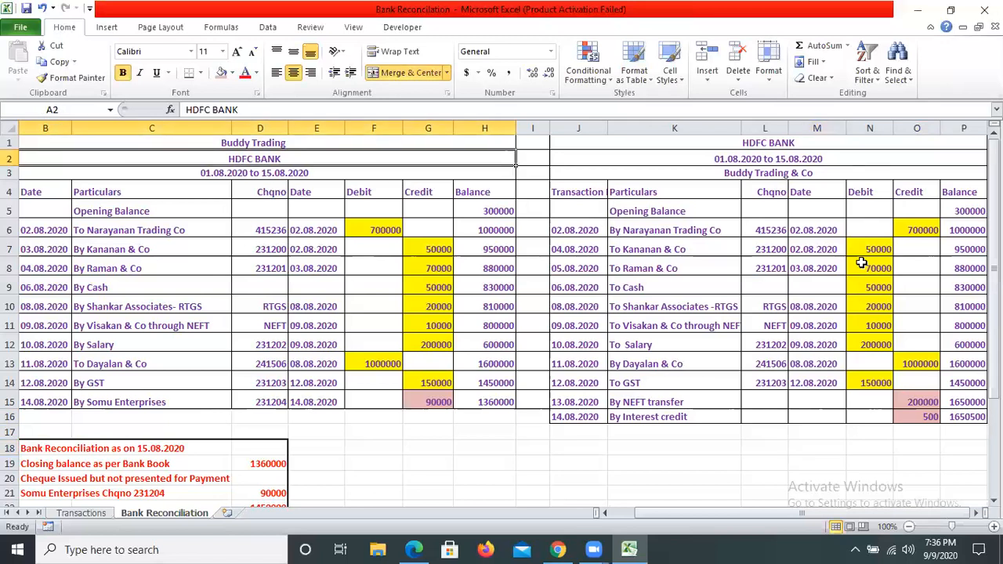
pyautogui.scroll(-2, 861, 262)
pyautogui.scroll(2, 861, 262)
pyautogui.click(417, 240)
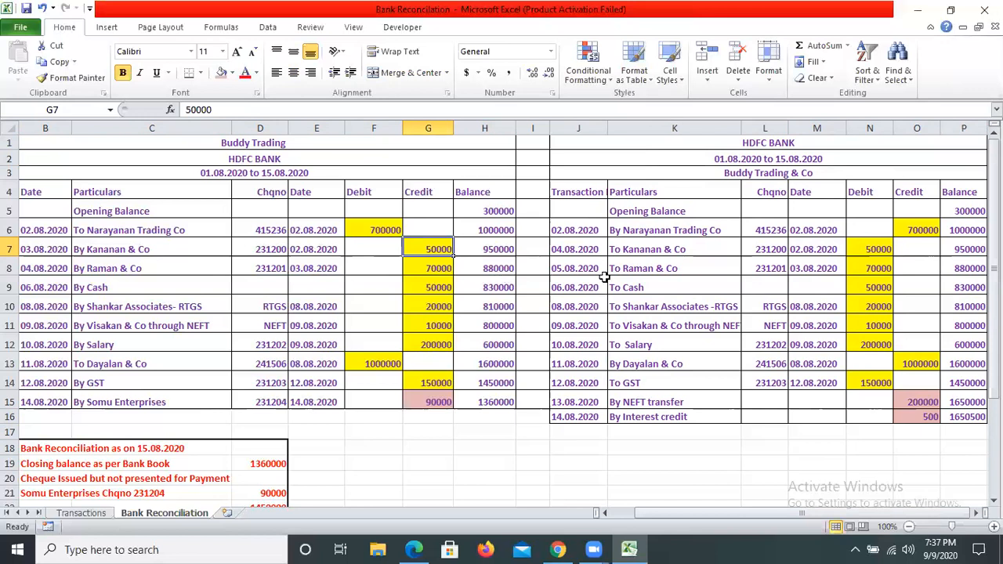
pyautogui.scroll(-2, 514, 292)
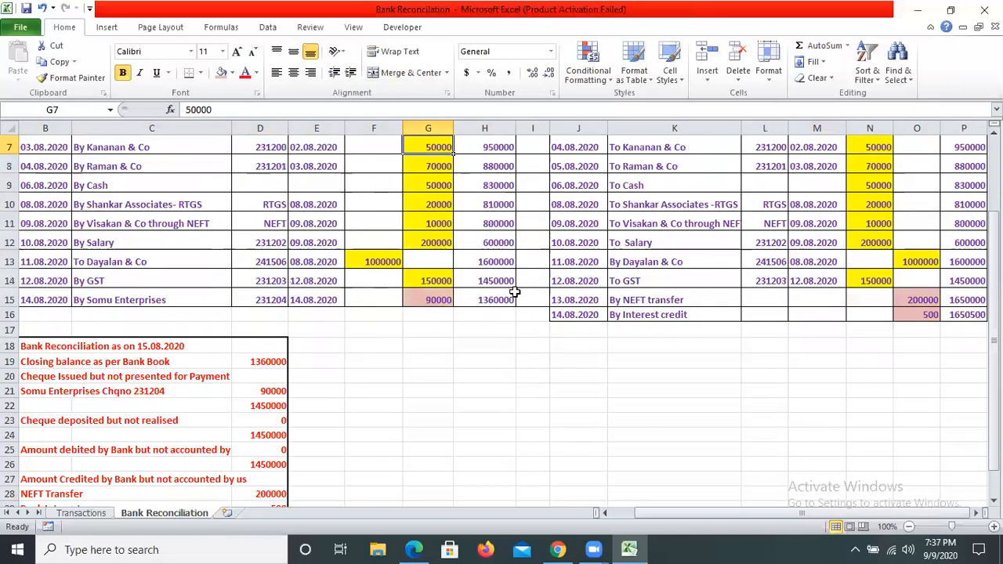
pyautogui.scroll(2, 430, 233)
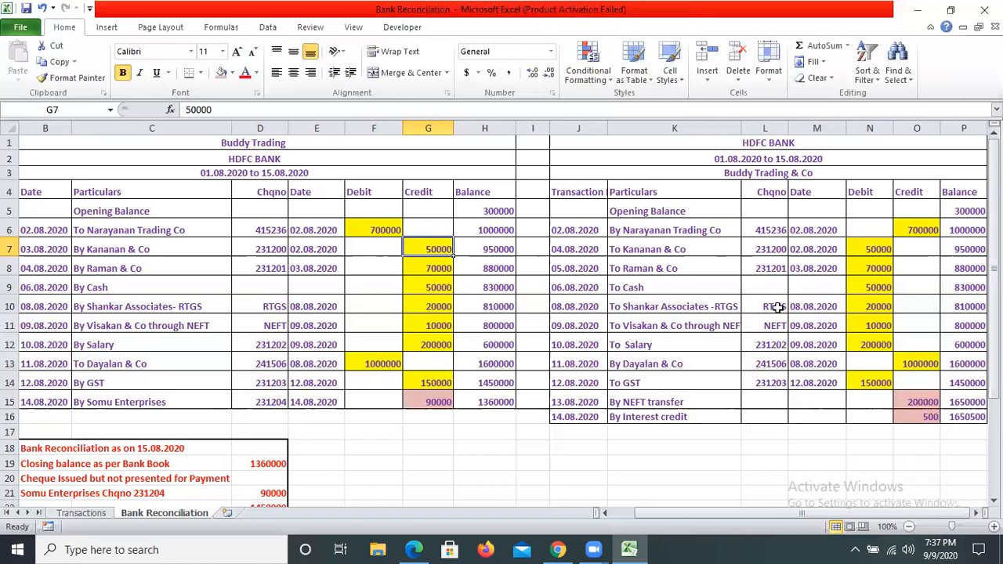
pyautogui.scroll(-2, 776, 307)
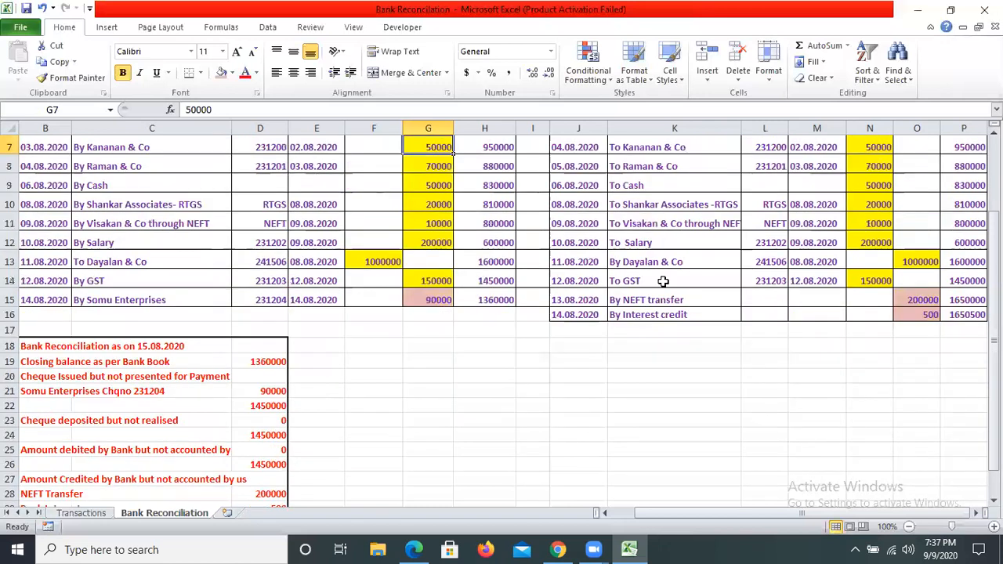
pyautogui.scroll(-2, 663, 280)
pyautogui.scroll(4, 908, 417)
# - Trace the NEFT credit in O15 to reconciliation cells D28 and D29, and inspect the Somu Enterprises entry in ledger row 15
pyautogui.click(913, 404)
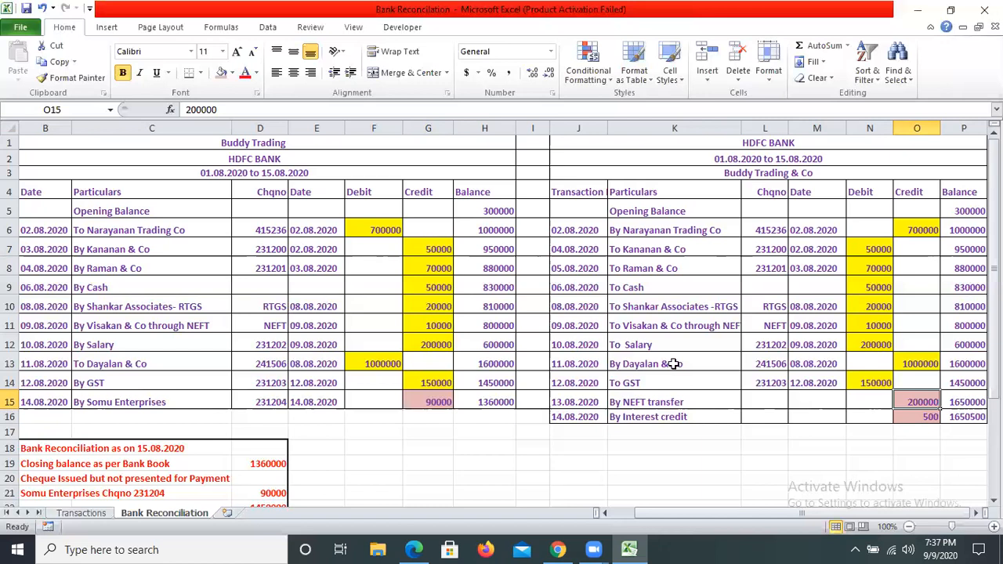
pyautogui.scroll(-4, 245, 371)
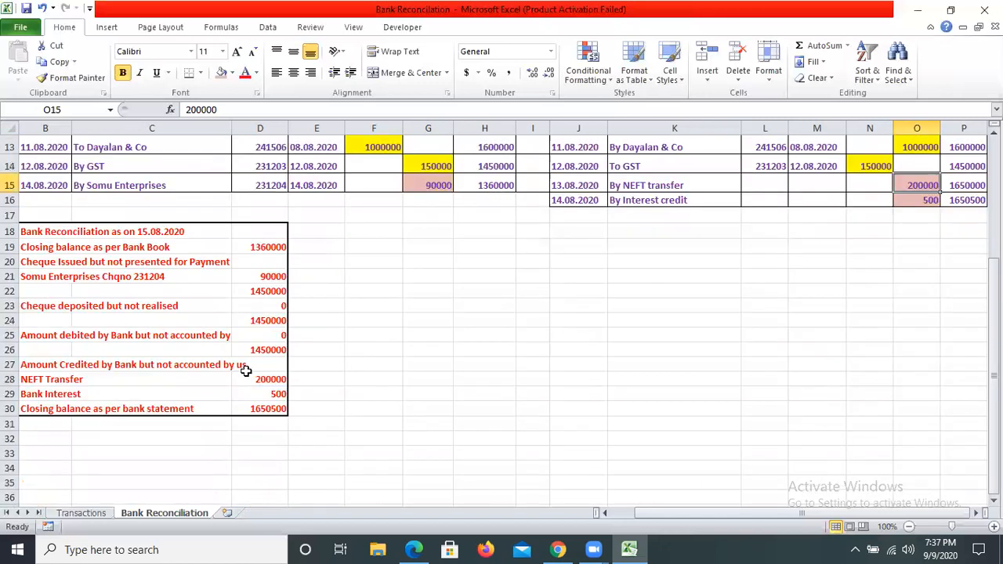
pyautogui.click(270, 379)
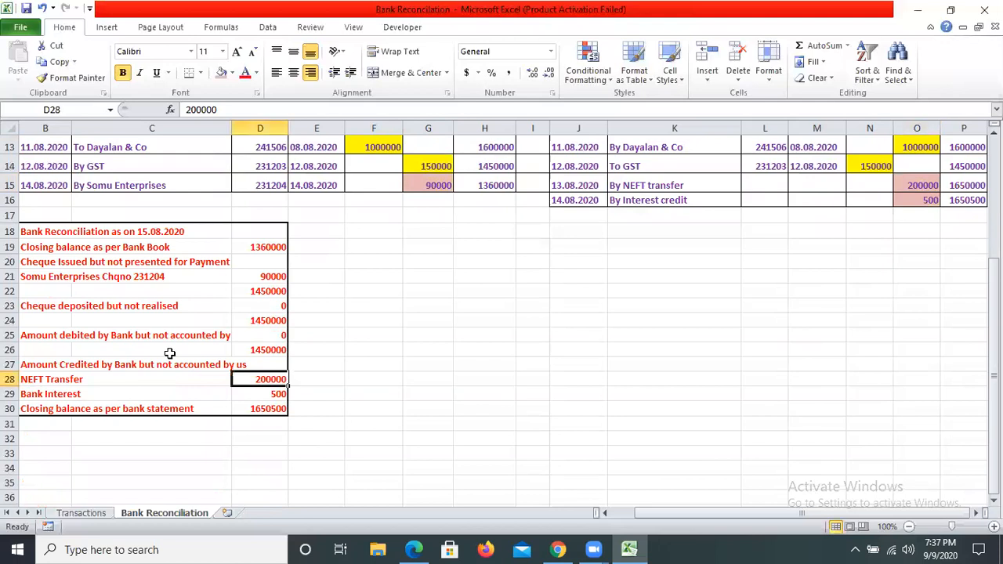
pyautogui.scroll(3, 85, 351)
pyautogui.click(85, 353)
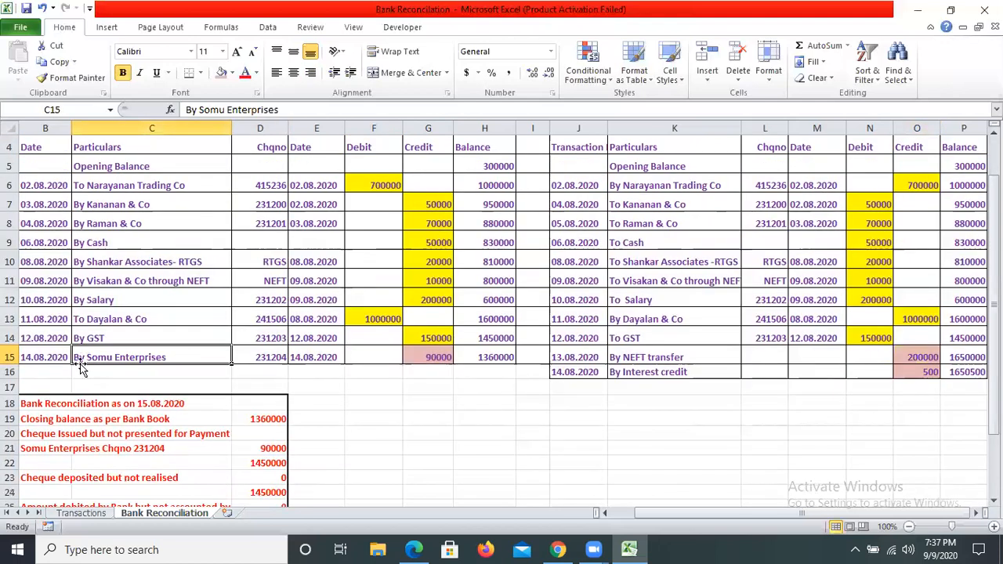
pyautogui.scroll(-2, 314, 403)
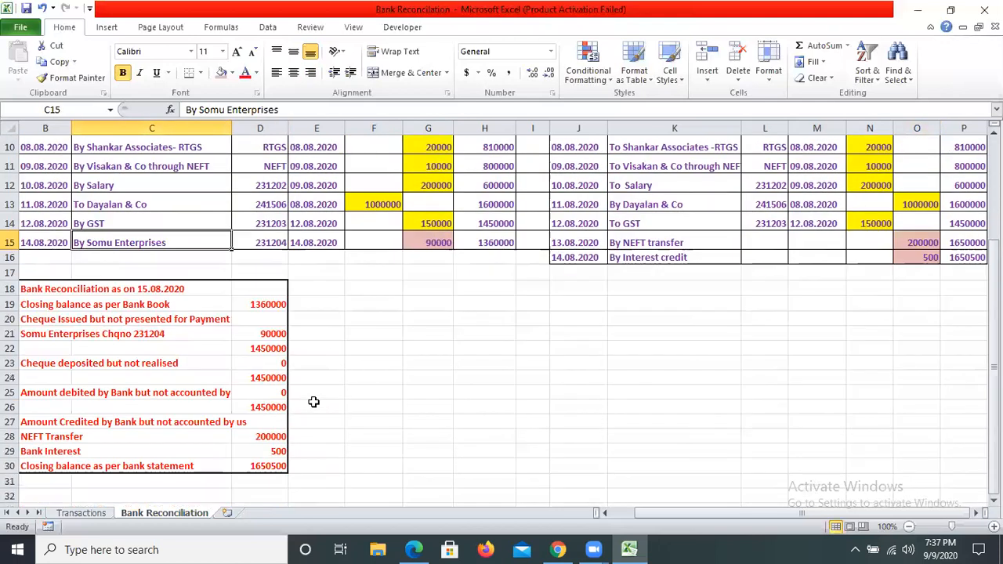
pyautogui.click(275, 438)
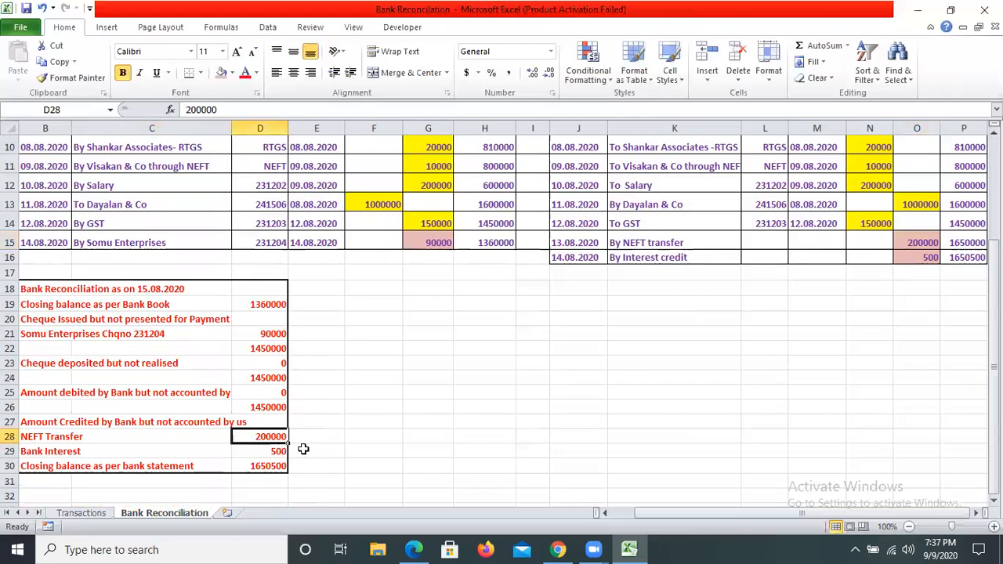
pyautogui.click(278, 449)
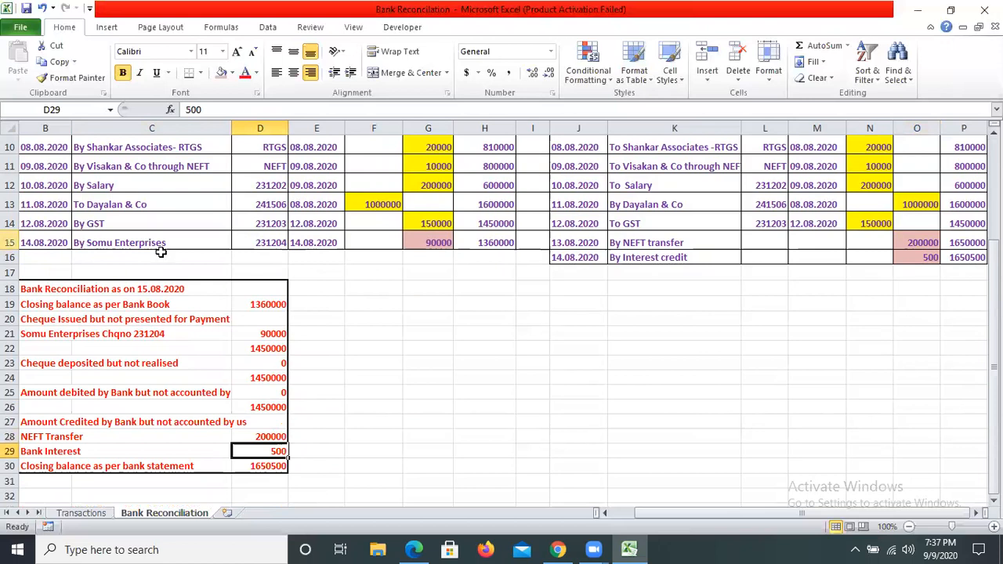
pyautogui.click(10, 243)
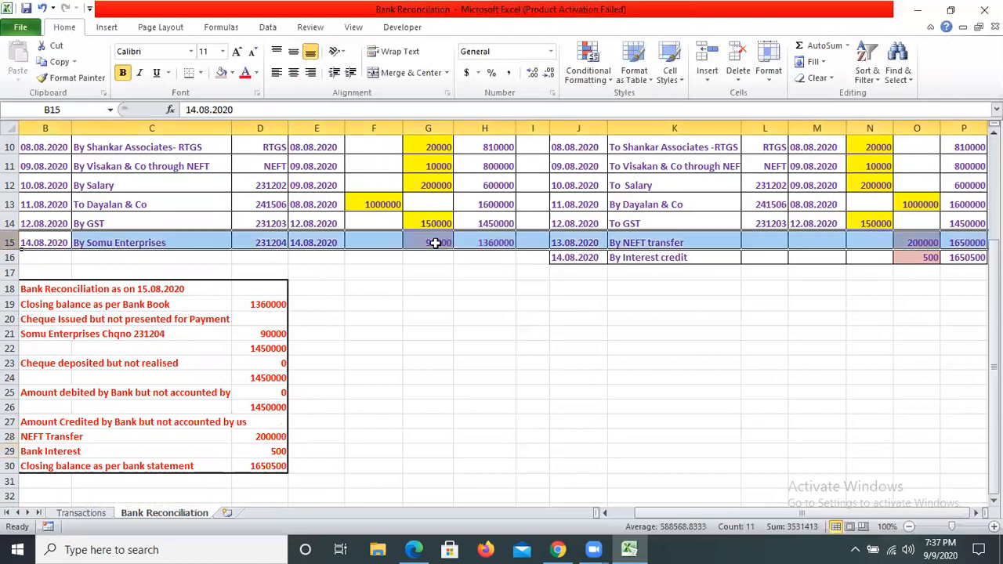
pyautogui.press('Right')
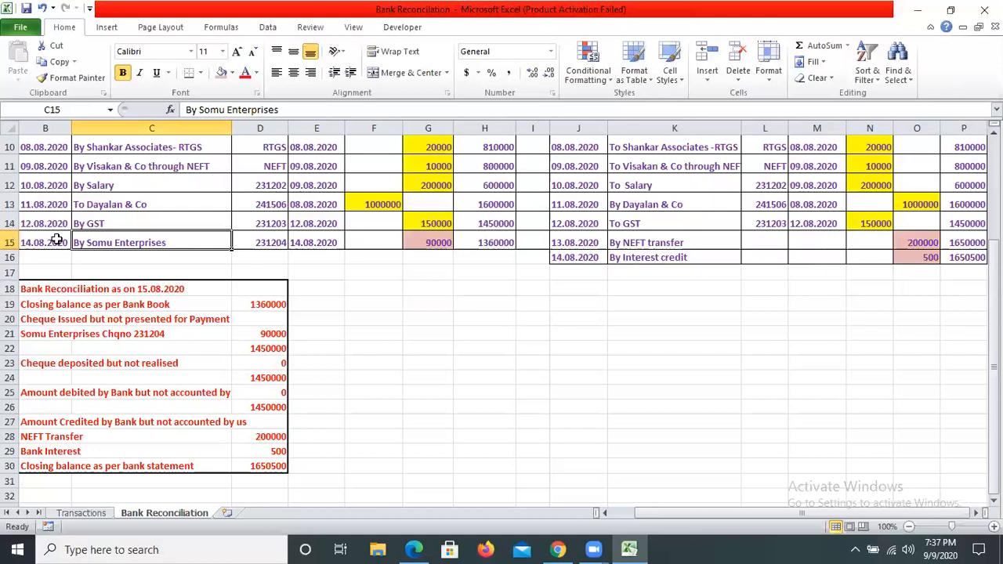
pyautogui.click(295, 271)
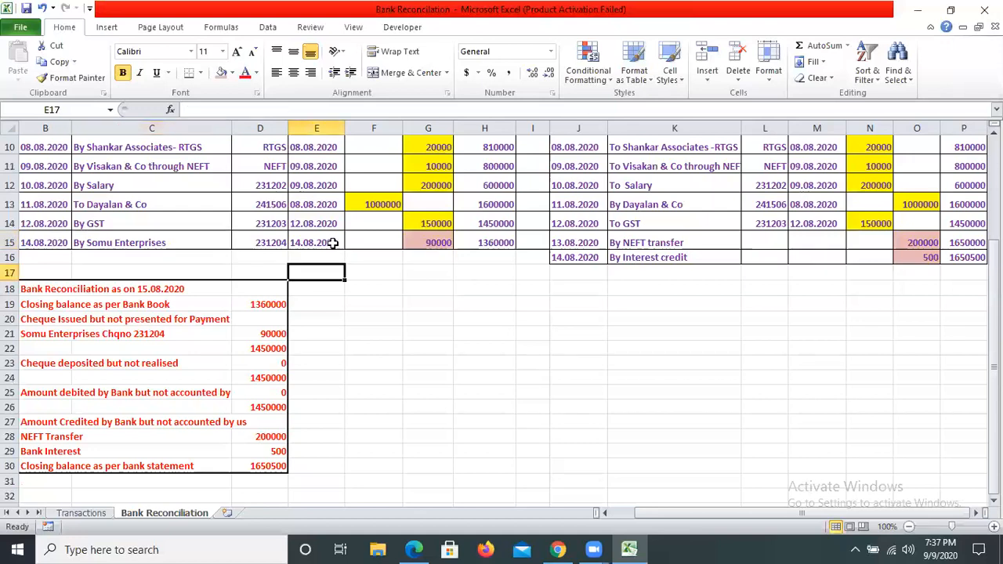
pyautogui.click(333, 243)
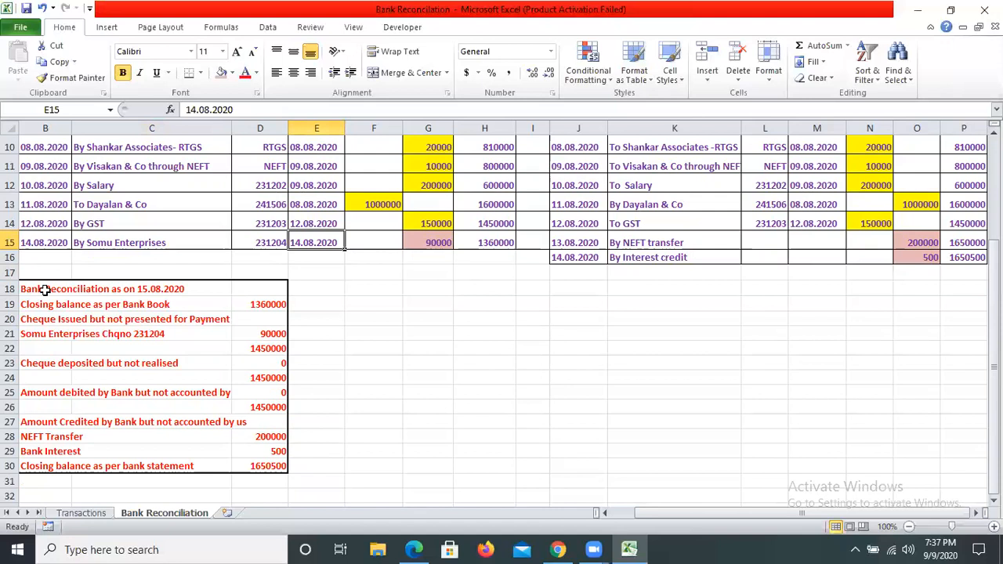
# - Move the reconciliation statement in B18:D30 down so that it starts at cell B22
pyautogui.click(45, 290)
pyautogui.hotkey('shift', 'Right')
pyautogui.hotkey('shift', 'Right')
pyautogui.hotkey('shift', 'Down')
pyautogui.hotkey('shift', 'Down')
pyautogui.hotkey('shift', 'Down')
pyautogui.hotkey('shift', 'Down')
pyautogui.hotkey('shift', 'Down')
pyautogui.hotkey('shift', 'Down')
pyautogui.hotkey('shift', 'Down')
pyautogui.hotkey('shift', 'Down')
pyautogui.hotkey('shift', 'Down')
pyautogui.hotkey('shift', 'Down')
pyautogui.hotkey('shift', 'Down')
pyautogui.hotkey('shift', 'Down')
pyautogui.hotkey('ctrl', 'c')
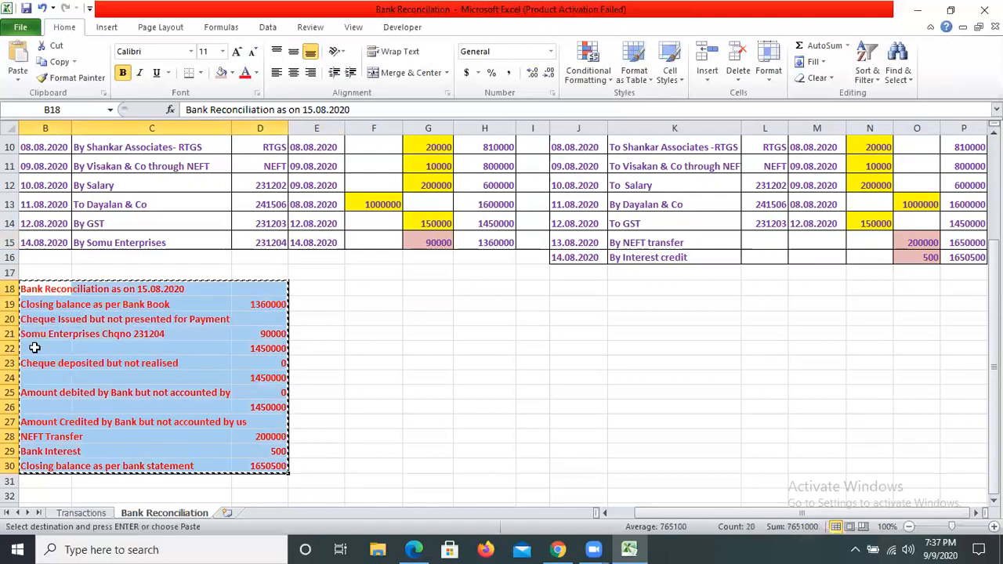
pyautogui.click(35, 348)
pyautogui.hotkey('ctrl', 'v')
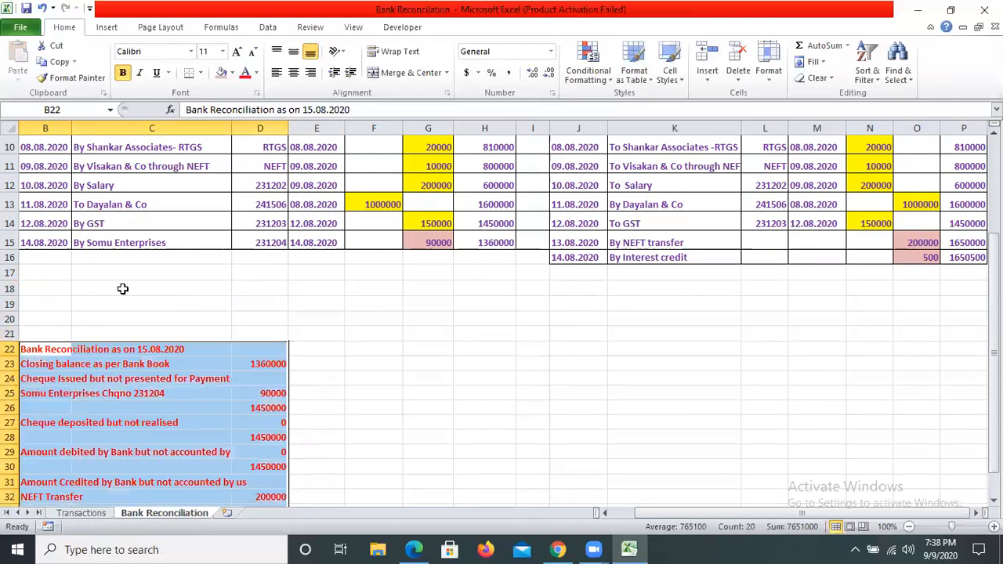
# - Start a new ledger entry in row 16 with the date 13.08.2020 and the particulars By Jeeva & Co
pyautogui.click(93, 263)
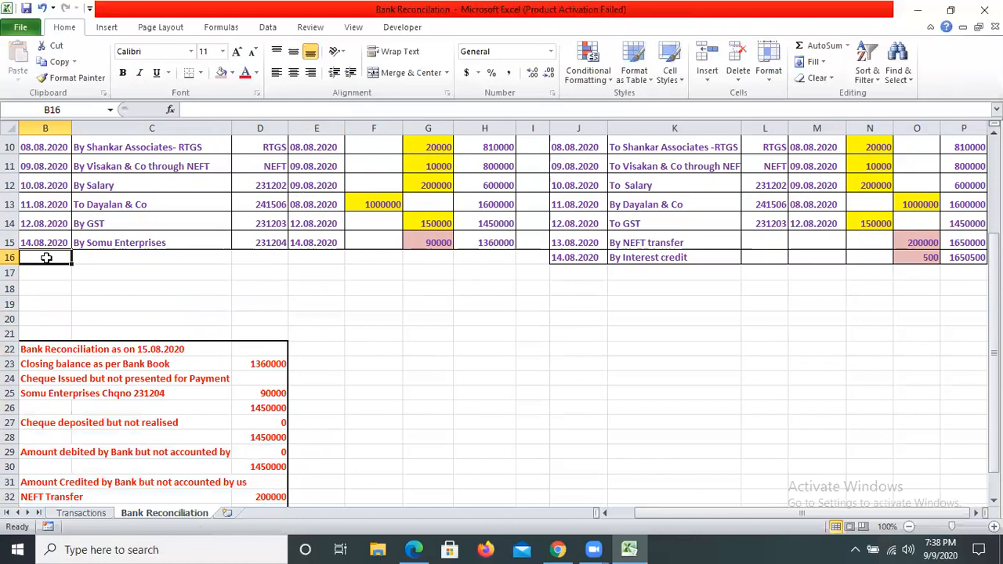
pyautogui.write('12.0')
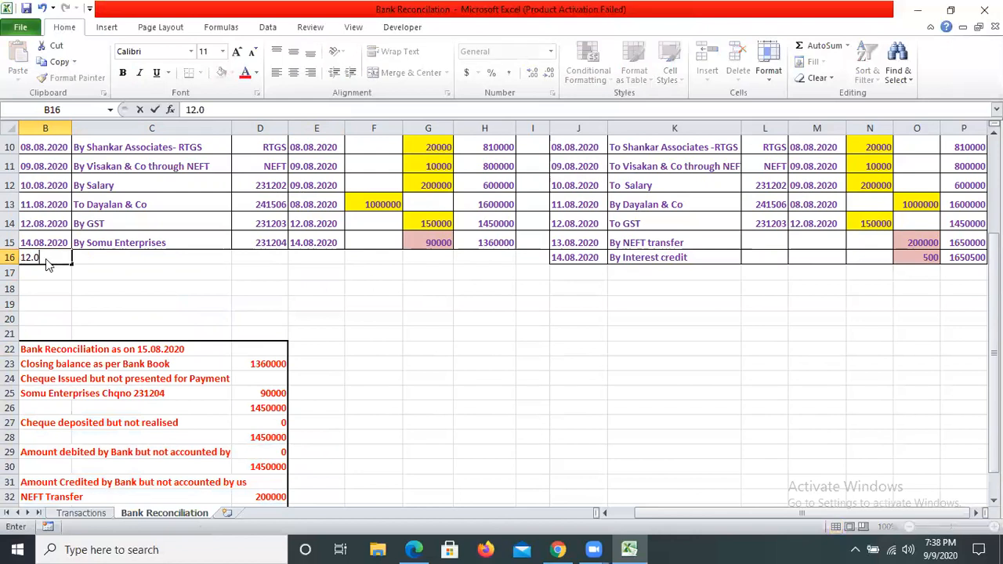
pyautogui.press('BackSpace')
pyautogui.press('BackSpace')
pyautogui.press('BackSpace')
pyautogui.write('3.08.2020')
pyautogui.press('Tab')
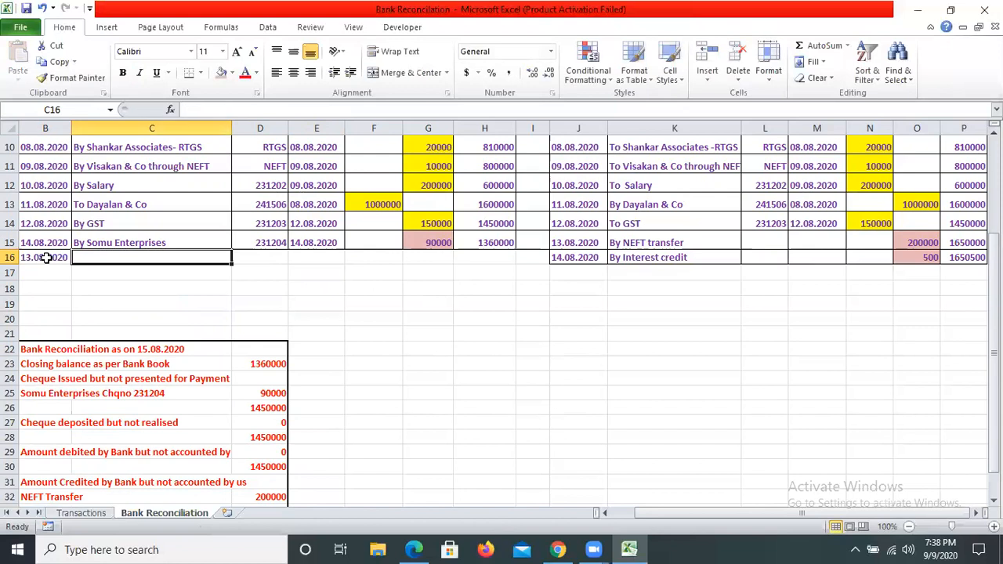
pyautogui.write('By')
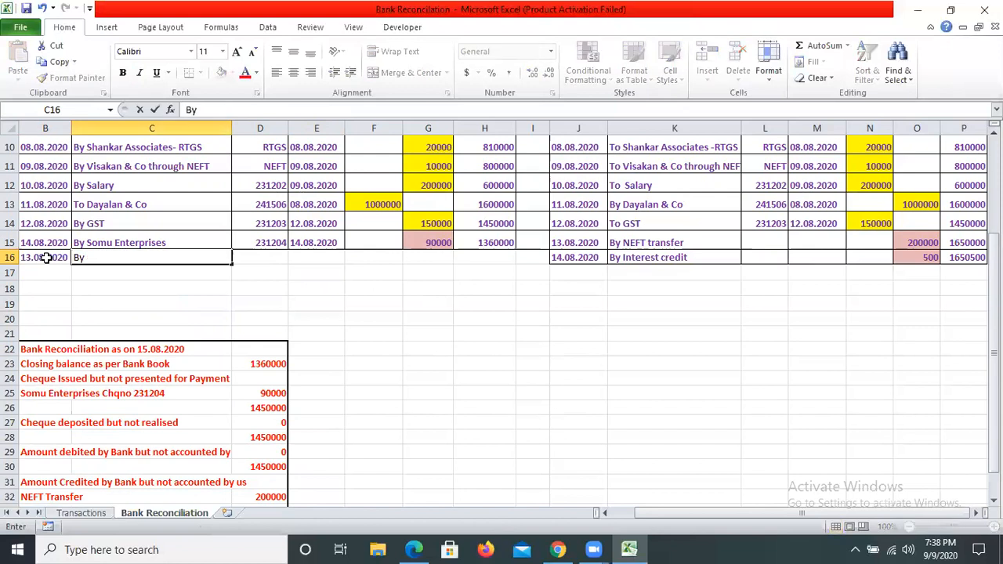
pyautogui.write(' Jeeva & Co')
pyautogui.press('Tab')
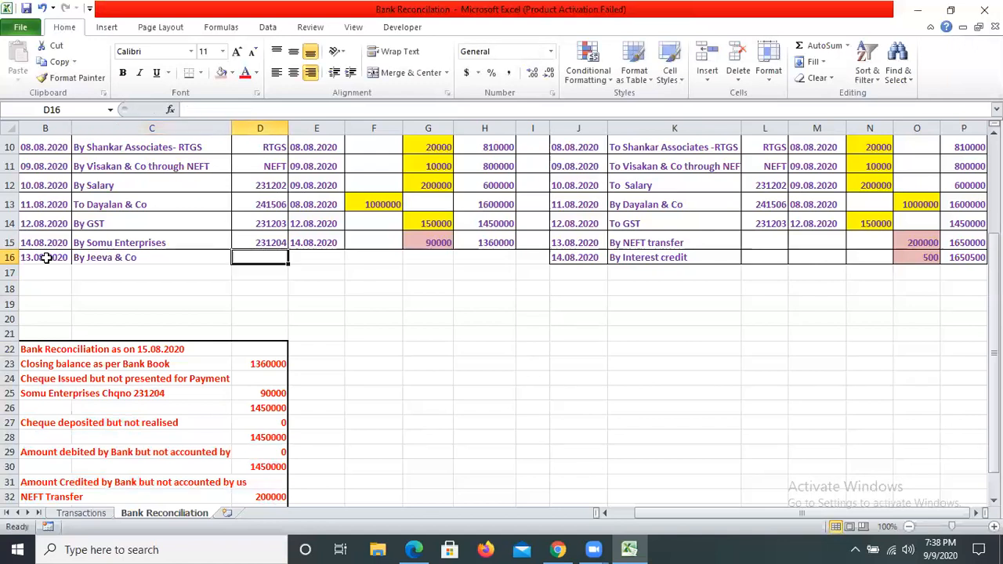
# - Enter 200000 as the debit amount of the Jeeva & Co entry in cell F16
pyautogui.press('Tab')
pyautogui.press('Tab')
pyautogui.press('Tab')
pyautogui.hotkey('shift', 'Tab')
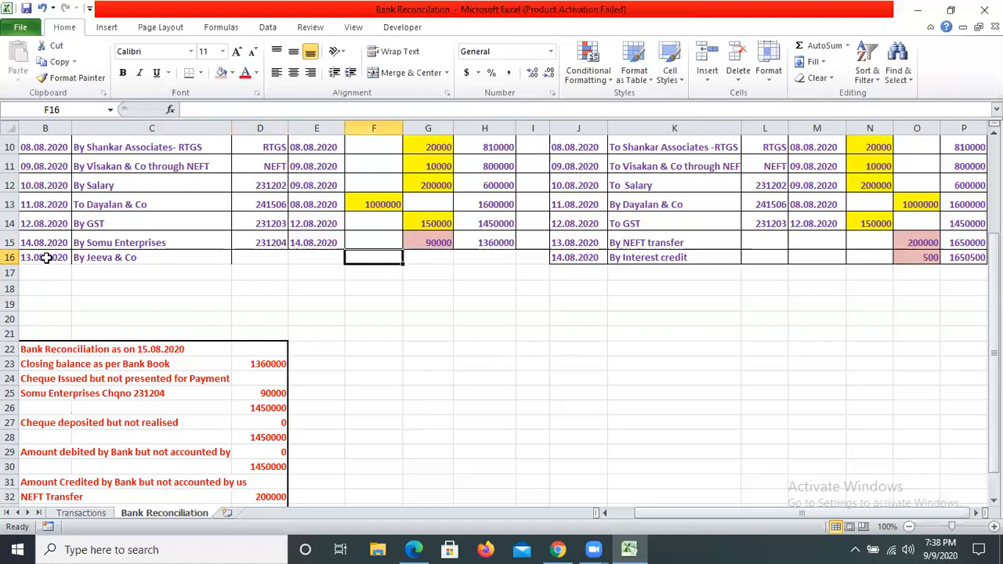
pyautogui.scroll(3, 46, 258)
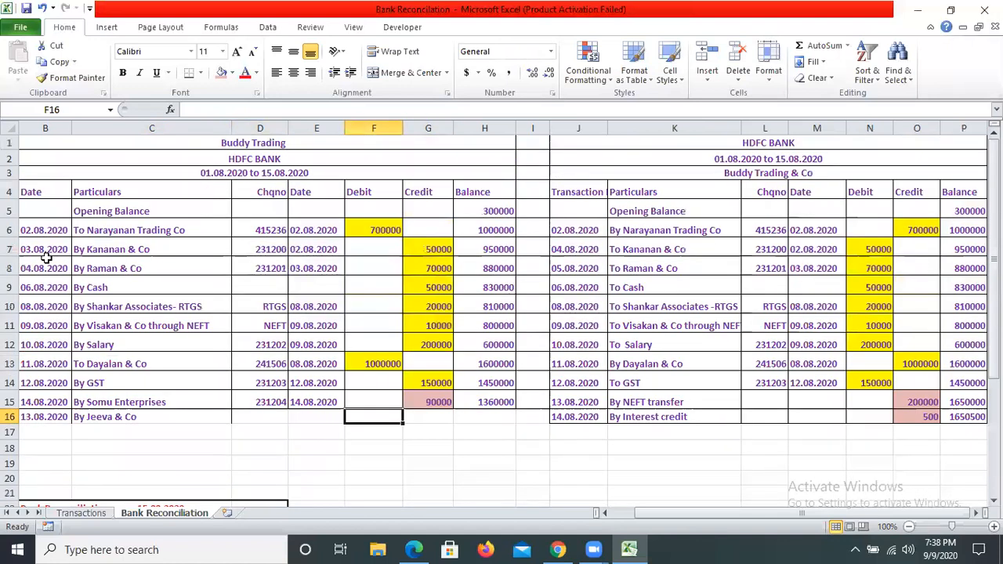
pyautogui.scroll(-1, 46, 258)
pyautogui.write('20000')
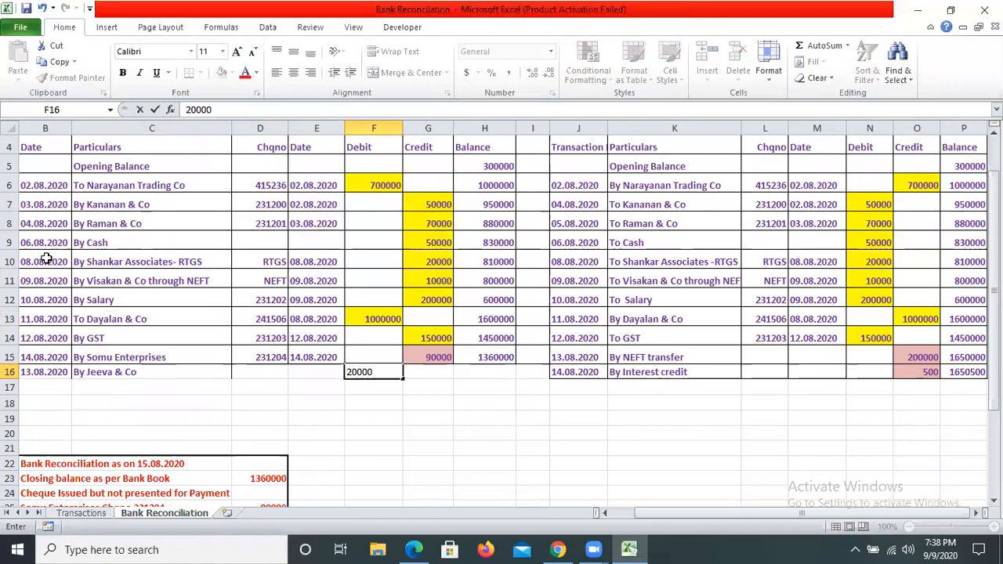
pyautogui.write('0')
pyautogui.click(427, 368)
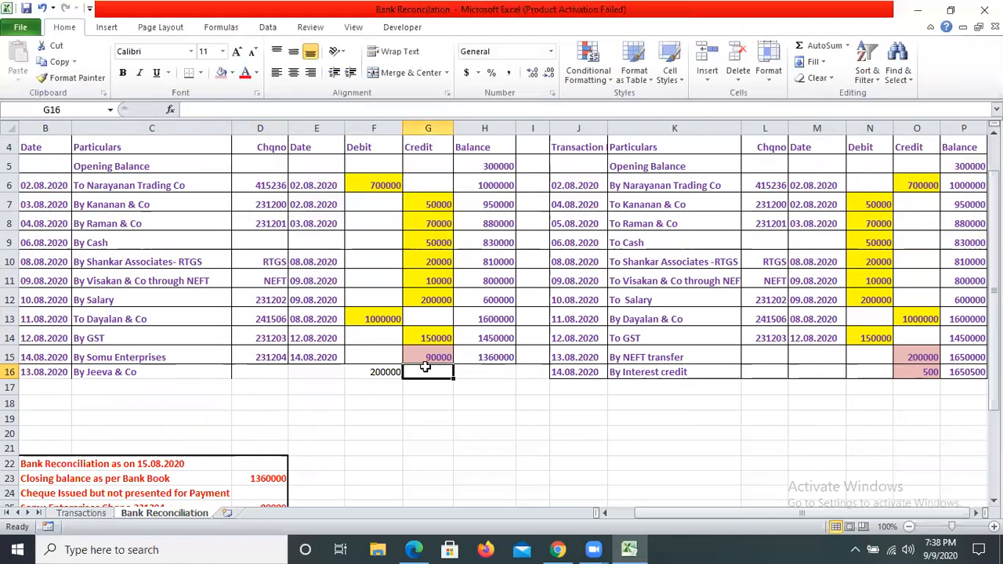
# - Copy the running balance formula from H15 into cell H16 for the Jeeva & Co entry
pyautogui.click(513, 357)
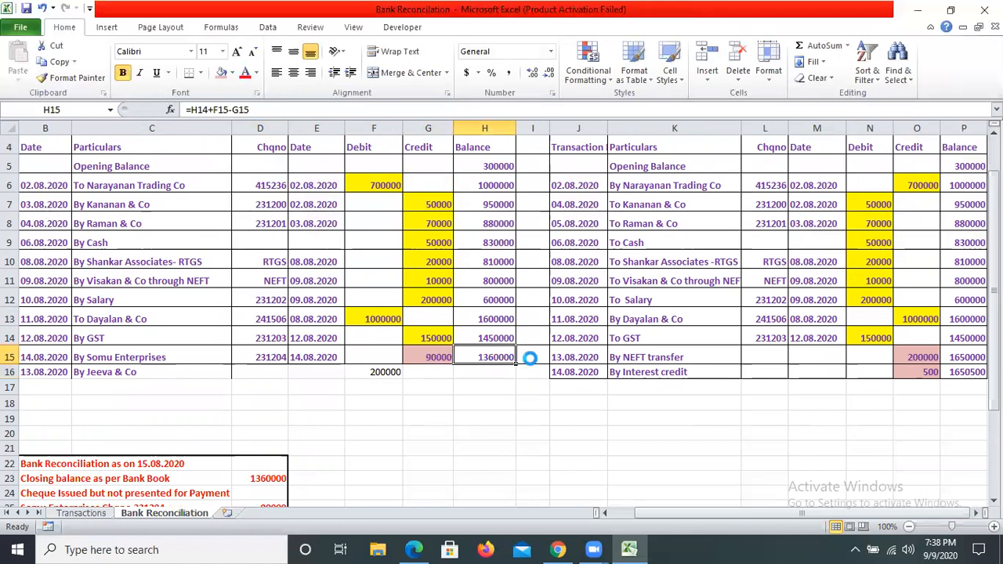
pyautogui.hotkey('ctrl', 'c')
pyautogui.press('Down')
pyautogui.press('Return')
# - Start another ledger entry in row 17 by entering the date 14.08.2020 in cell B17
pyautogui.press('Left')
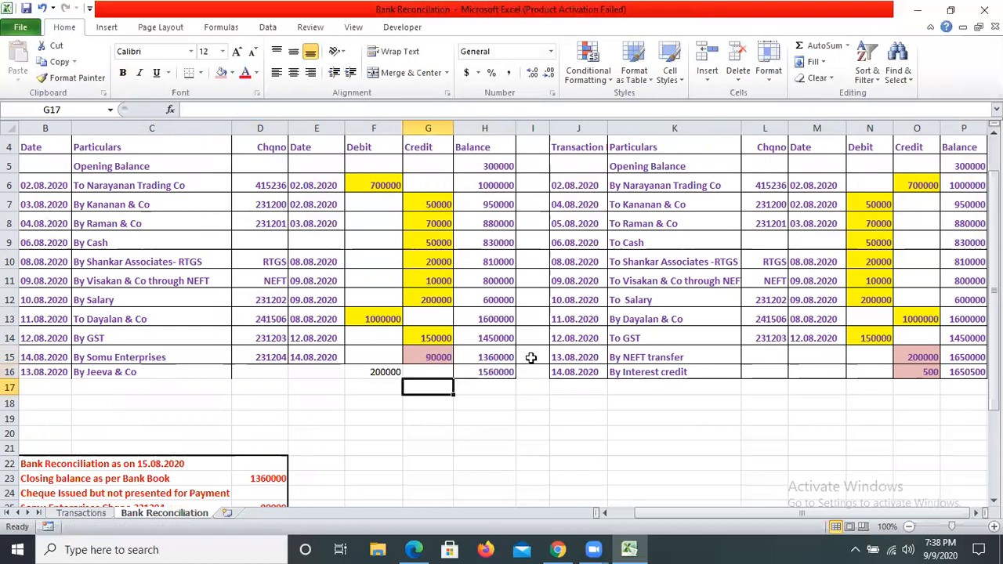
pyautogui.press('Left')
pyautogui.press('Left')
pyautogui.press('Left')
pyautogui.press('Left')
pyautogui.press('Left')
pyautogui.write('14.0')
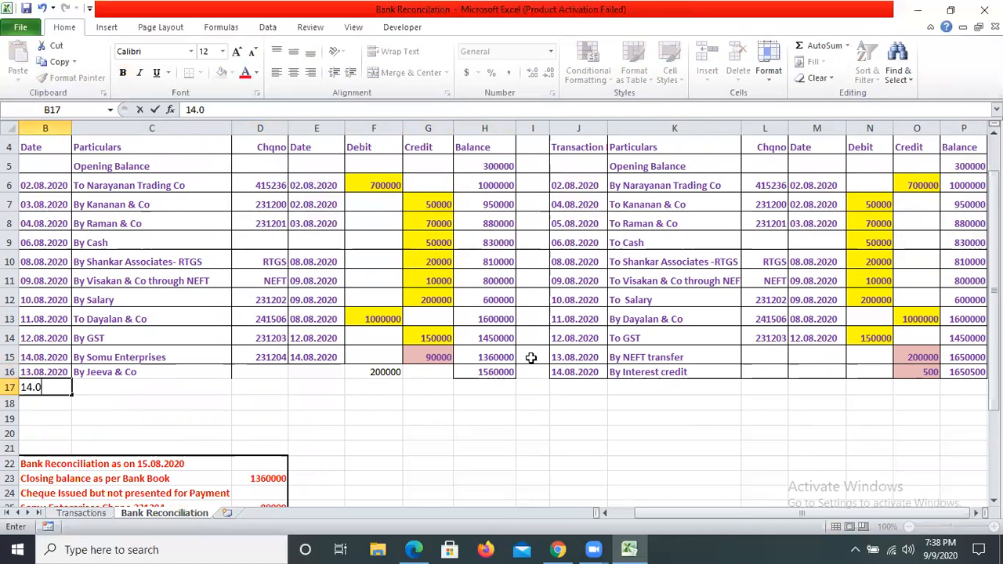
pyautogui.write('8.2020')
pyautogui.press('Tab')
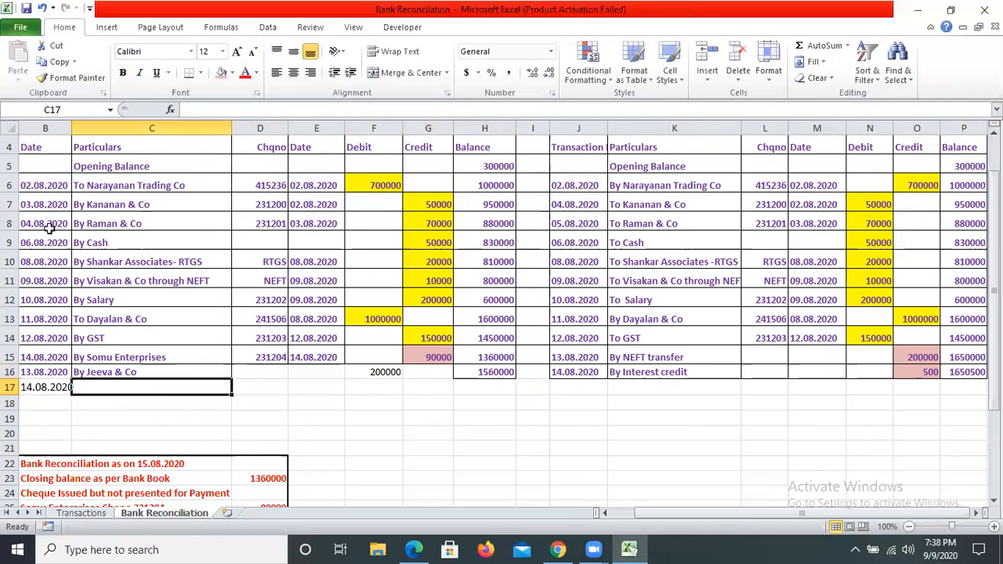
# - Correct the particulars in cell C16 to read To Jeeva & Co
pyautogui.press('Up')
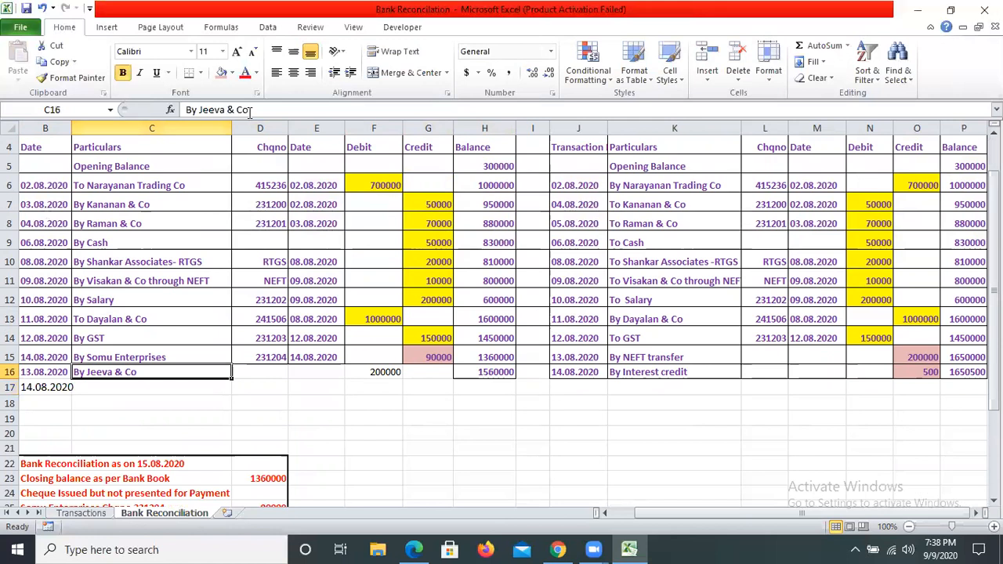
pyautogui.click(249, 113)
pyautogui.press('Left')
pyautogui.press('Left')
pyautogui.press('Left')
pyautogui.press('Left')
pyautogui.press('Left')
pyautogui.press('Left')
pyautogui.press('Left')
pyautogui.press('Left')
pyautogui.press('Left')
pyautogui.press('Left')
pyautogui.press('BackSpace')
pyautogui.press('BackSpace')
pyautogui.press('BackSpace')
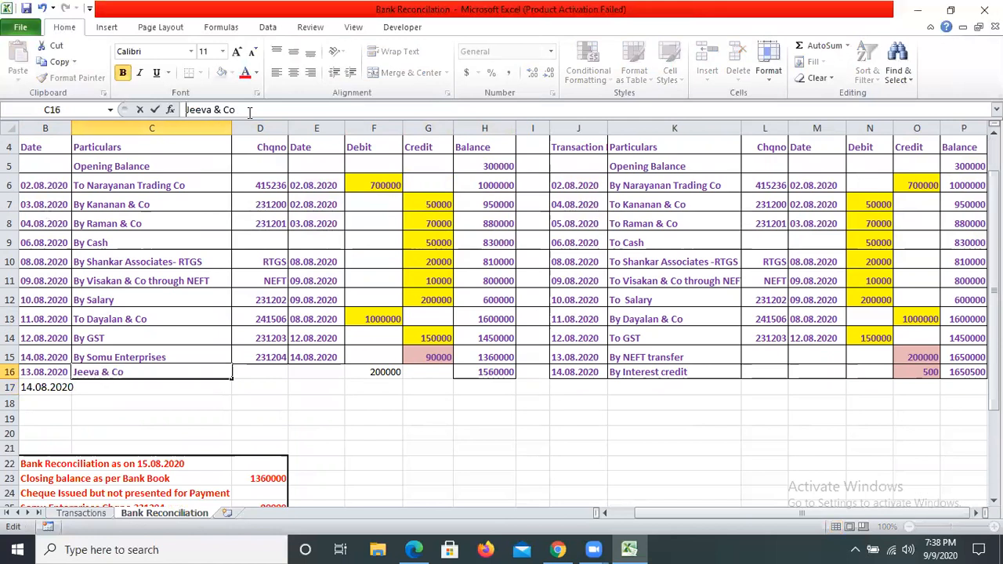
pyautogui.write('To')
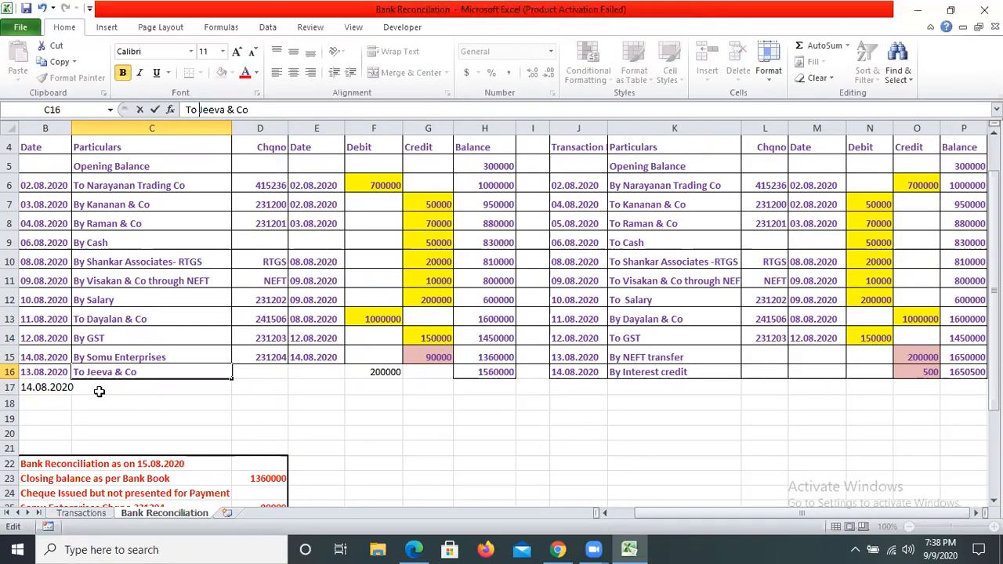
# - Enter To Interest Credit as the particulars in C17 and 500 as its debit amount in F17
pyautogui.click(129, 388)
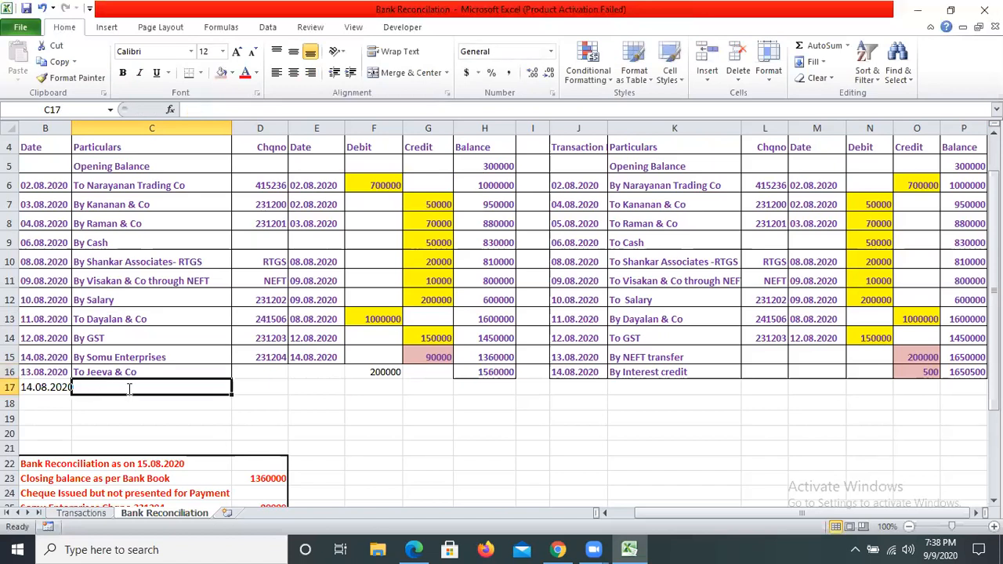
pyautogui.write('To Int')
pyautogui.write('st Cre')
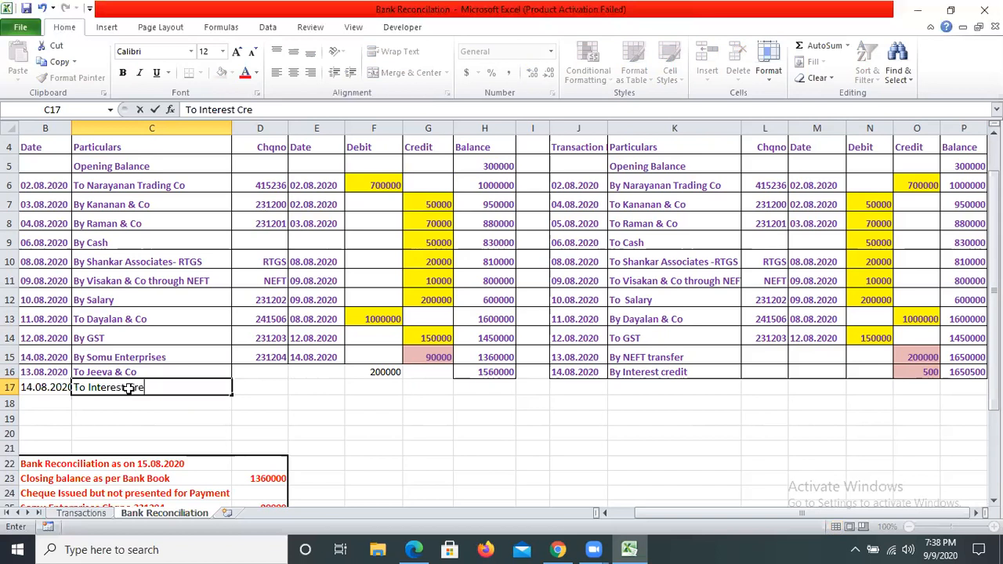
pyautogui.write('dit')
pyautogui.press('Tab')
pyautogui.press('Tab')
pyautogui.press('Tab')
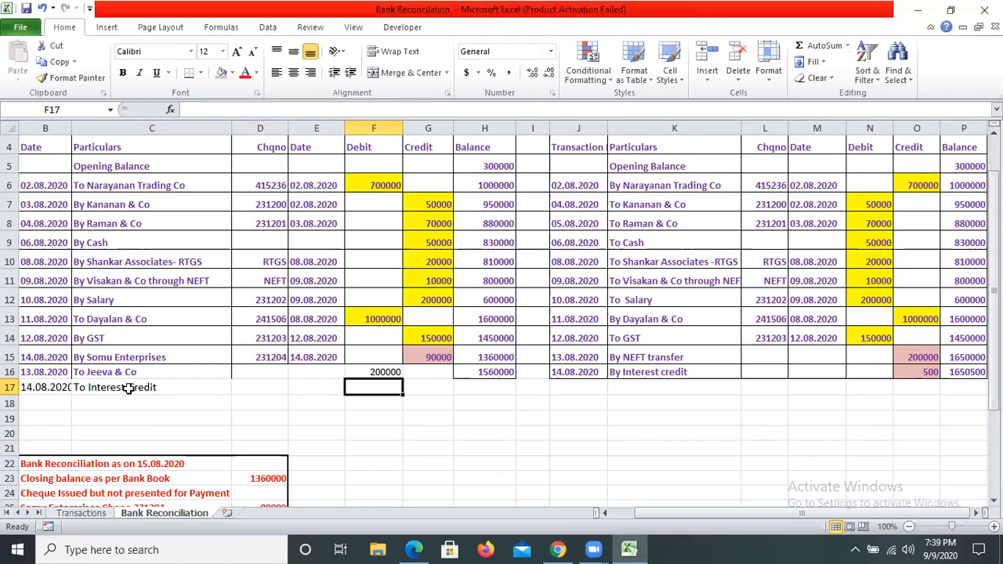
pyautogui.write('500')
pyautogui.press('Tab')
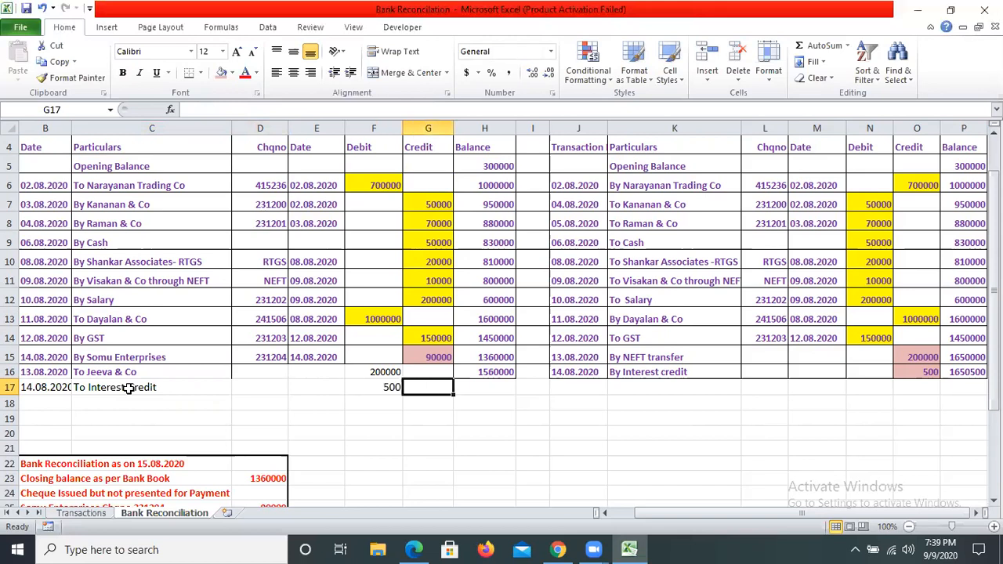
# - Copy the running balance formula from H16 into cell H17 for the interest entry
pyautogui.press('Up')
pyautogui.press('Right')
pyautogui.hotkey('ctrl', 'c')
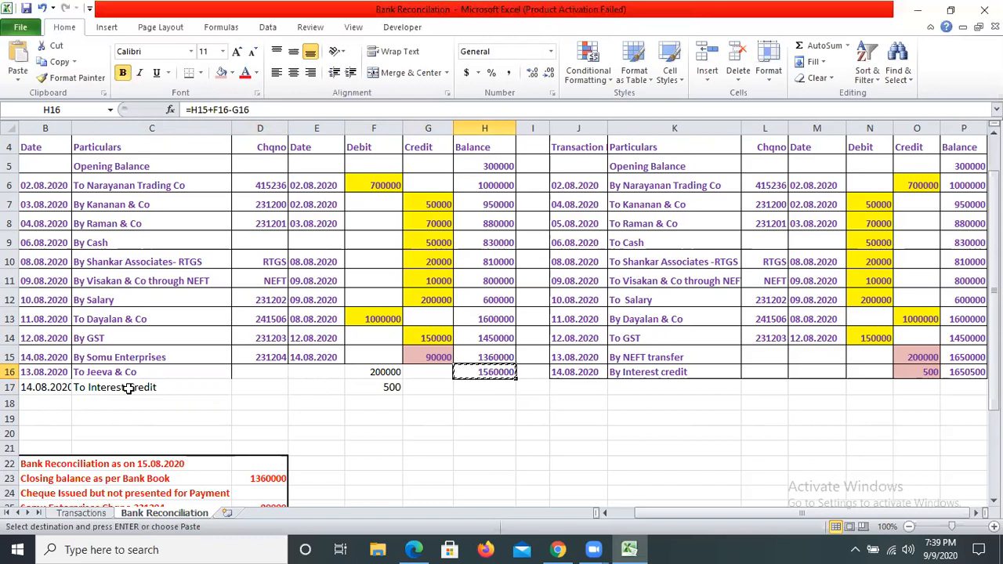
pyautogui.press('Down')
pyautogui.press('Return')
pyautogui.press('Right')
pyautogui.press('Right')
pyautogui.press('Right')
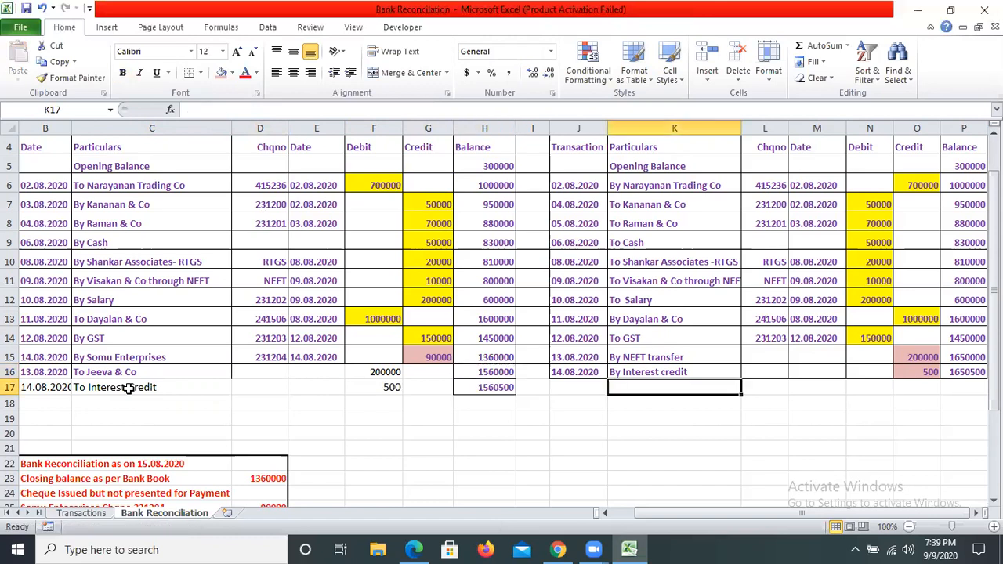
pyautogui.press('Left')
pyautogui.press('Left')
pyautogui.press('Left')
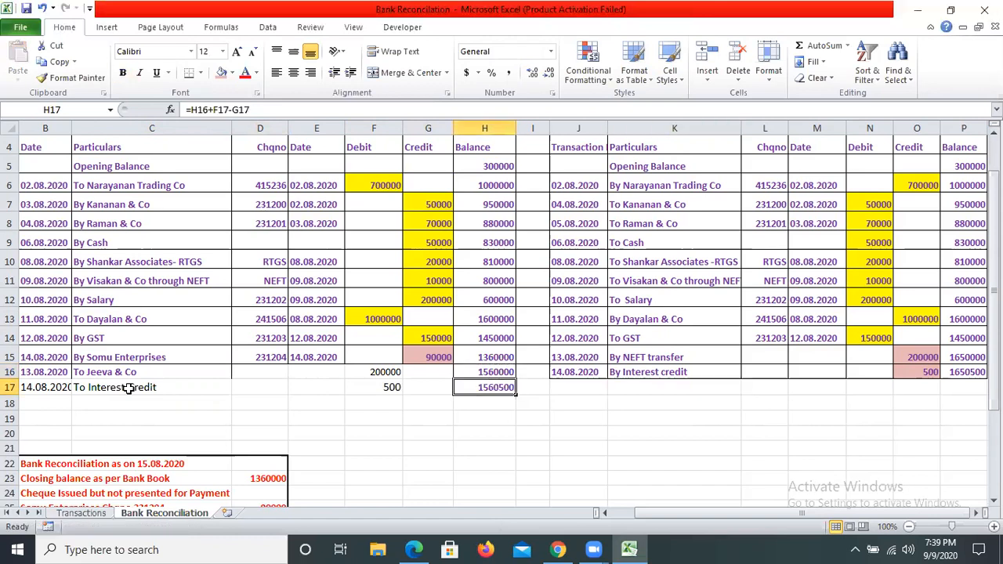
# - Set the closing balance as per Bank Book in cell D23 of the reconciliation statement to 1560500
pyautogui.press('Down')
pyautogui.press('Down')
pyautogui.press('Down')
pyautogui.press('Down')
pyautogui.press('Down')
pyautogui.press('Down')
pyautogui.press('Down')
pyautogui.press('Left')
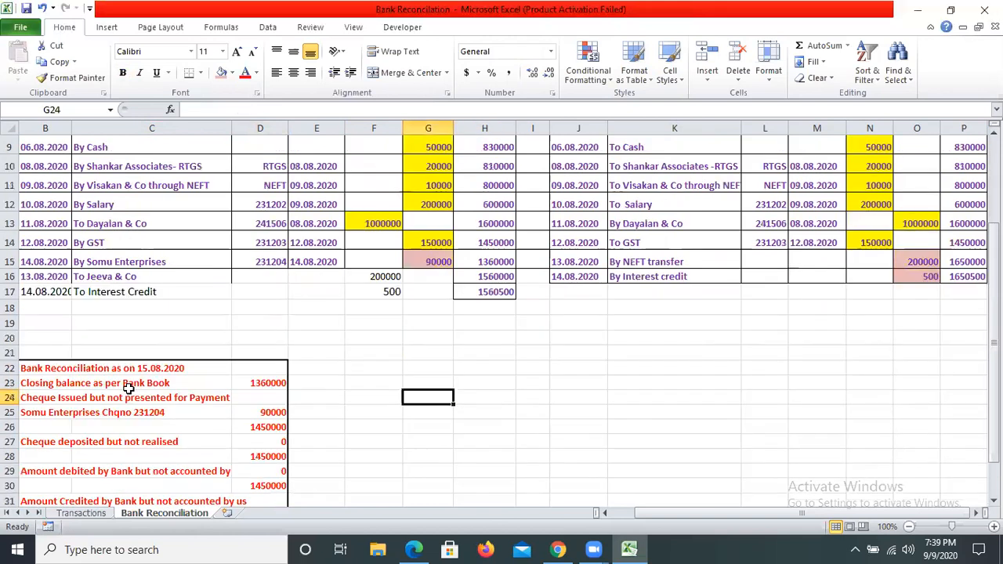
pyautogui.press('Up')
pyautogui.press('Left')
pyautogui.press('Left')
pyautogui.press('Left')
pyautogui.write('15')
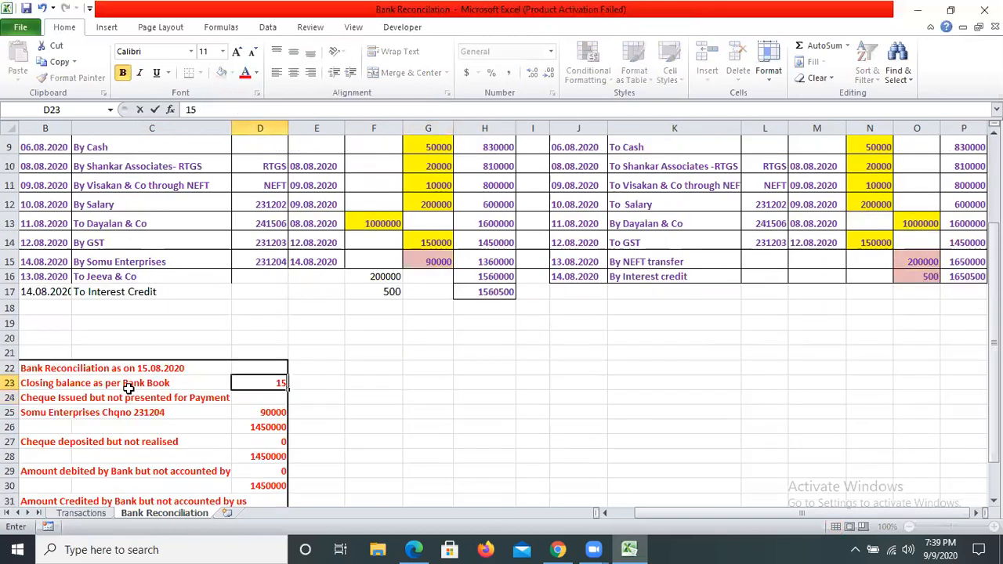
pyautogui.write('60500')
pyautogui.hotkey('ctrl', 'Return')
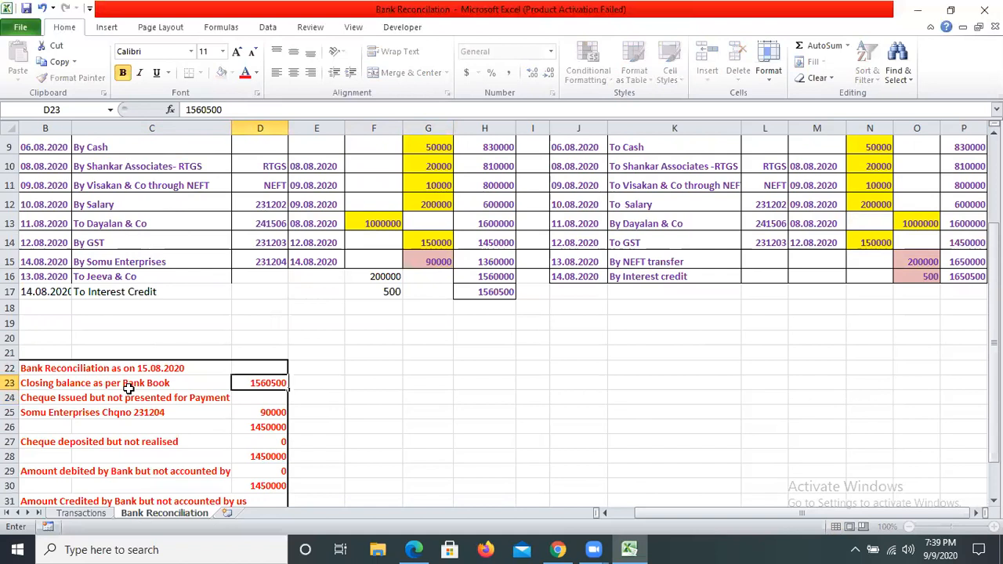
# - Set the NEFT Transfer amount in D32 and the Bank Interest amount in D33 to 0
pyautogui.press('Down')
pyautogui.press('Down')
pyautogui.press('Down')
pyautogui.press('Down')
pyautogui.press('Down')
pyautogui.press('Down')
pyautogui.press('Down')
pyautogui.press('Down')
pyautogui.press('Down')
pyautogui.press('Down')
pyautogui.press('Down')
pyautogui.press('Down')
pyautogui.press('Down')
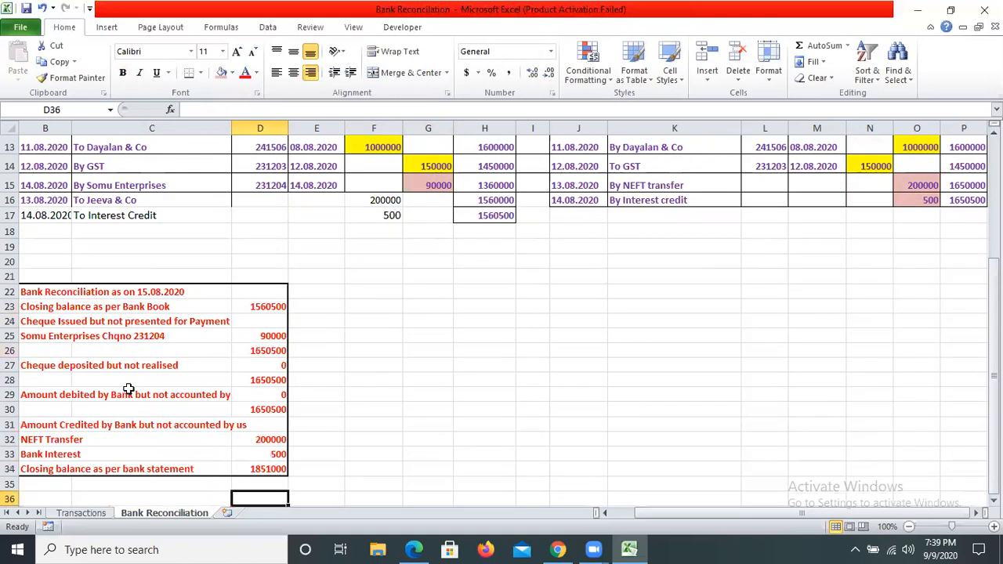
pyautogui.press('Up')
pyautogui.press('Up')
pyautogui.press('Up')
pyautogui.press('Up')
pyautogui.write('0')
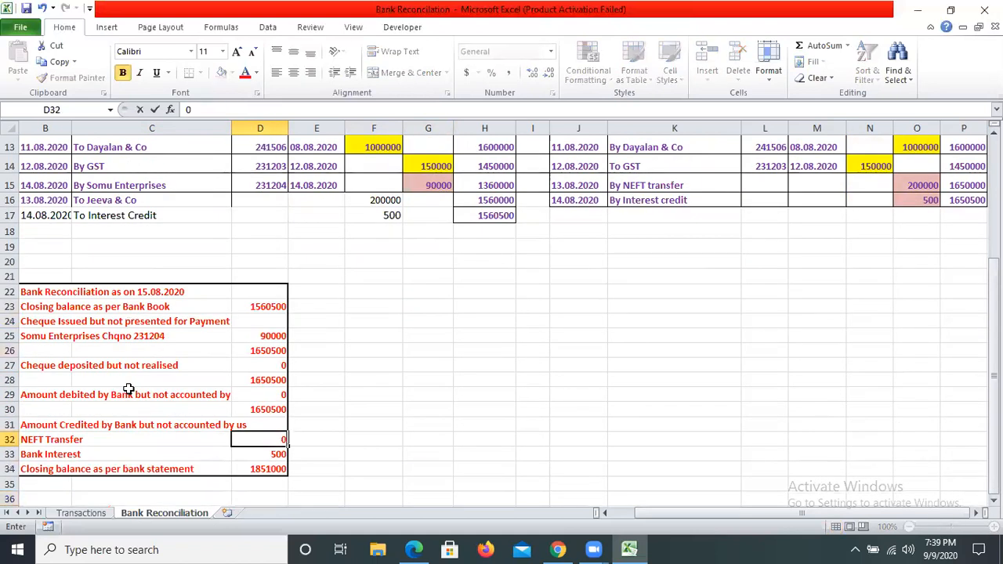
pyautogui.press('Return')
pyautogui.write('0')
pyautogui.press('Return')
# - Fill the NEFT transfer and interest credit amounts in bank statement cells O15 and O16 with yellow
pyautogui.press('Right')
pyautogui.press('Right')
pyautogui.press('Up')
pyautogui.press('Up')
pyautogui.press('Up')
pyautogui.press('Up')
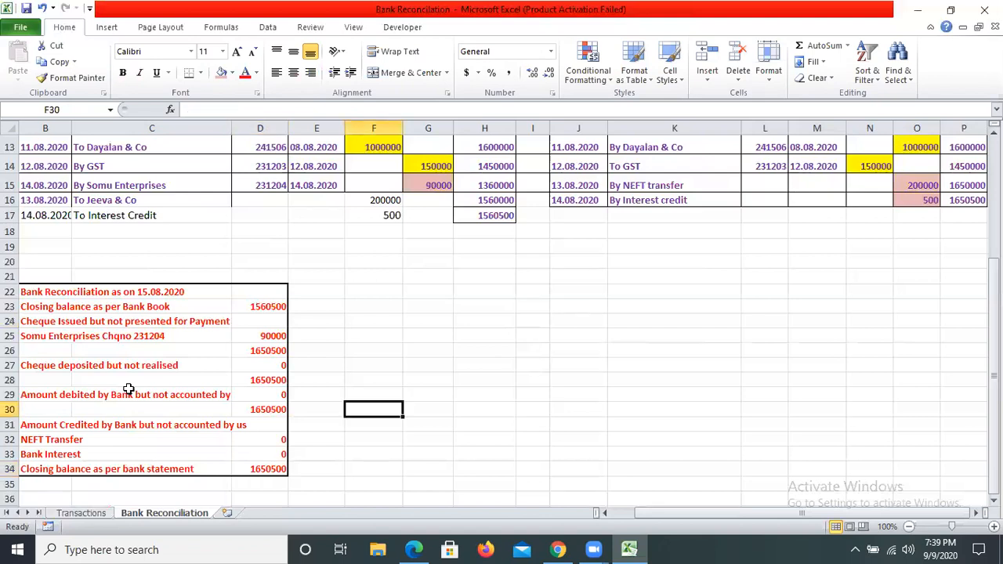
pyautogui.press('Up')
pyautogui.press('Up')
pyautogui.press('Up')
pyautogui.press('Up')
pyautogui.press('Up')
pyautogui.press('Up')
pyautogui.press('Up')
pyautogui.press('Up')
pyautogui.press('Up')
pyautogui.press('Up')
pyautogui.press('Up')
pyautogui.press('Up')
pyautogui.press('Up')
pyautogui.press('Up')
pyautogui.press('Up')
pyautogui.press('Up')
pyautogui.press('Up')
pyautogui.press('Right')
pyautogui.press('Right')
pyautogui.press('Right')
pyautogui.press('Right')
pyautogui.press('Right')
pyautogui.press('Right')
pyautogui.press('Right')
pyautogui.press('Right')
pyautogui.press('Right')
pyautogui.press('Down')
pyautogui.press('Down')
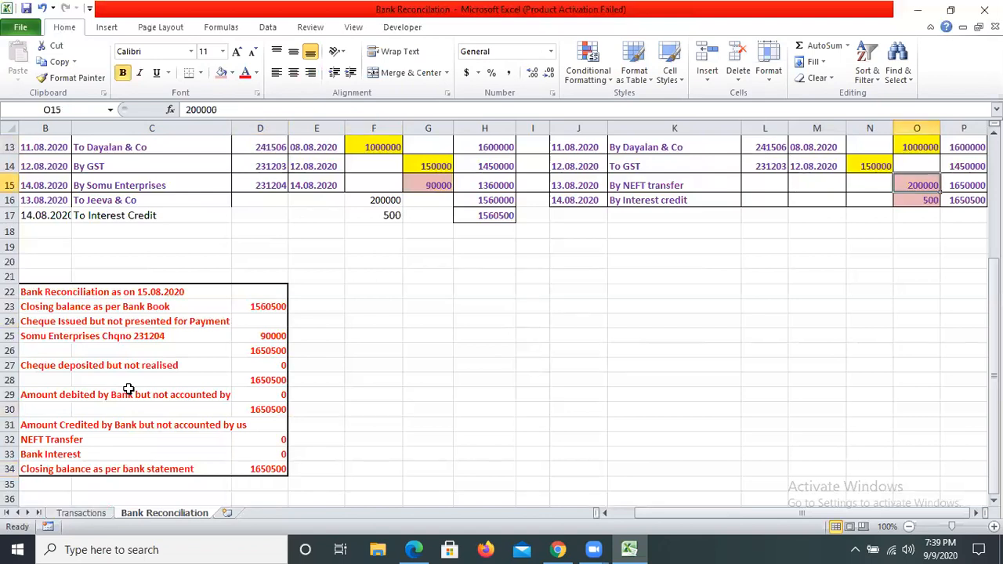
pyautogui.click(232, 72)
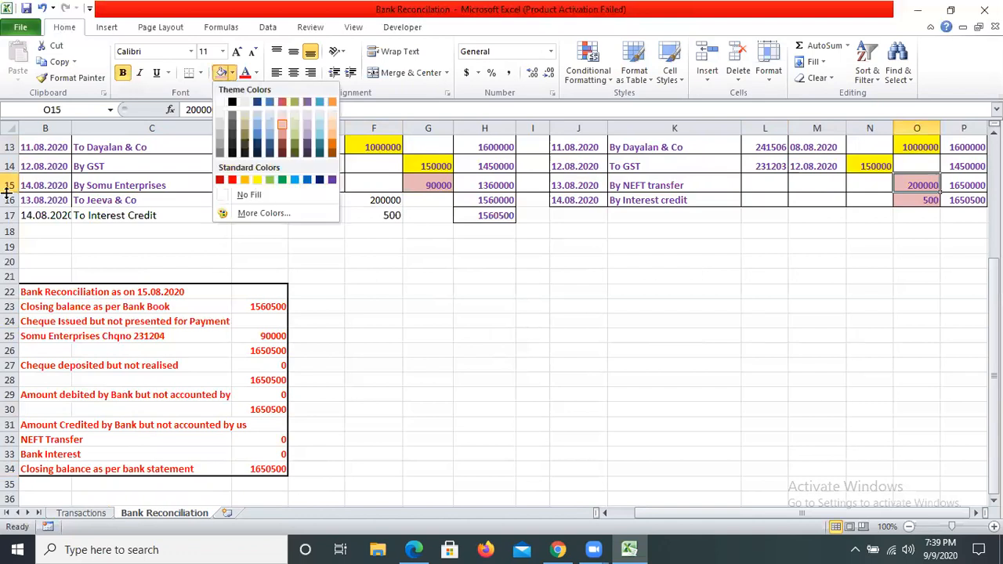
pyautogui.click(257, 180)
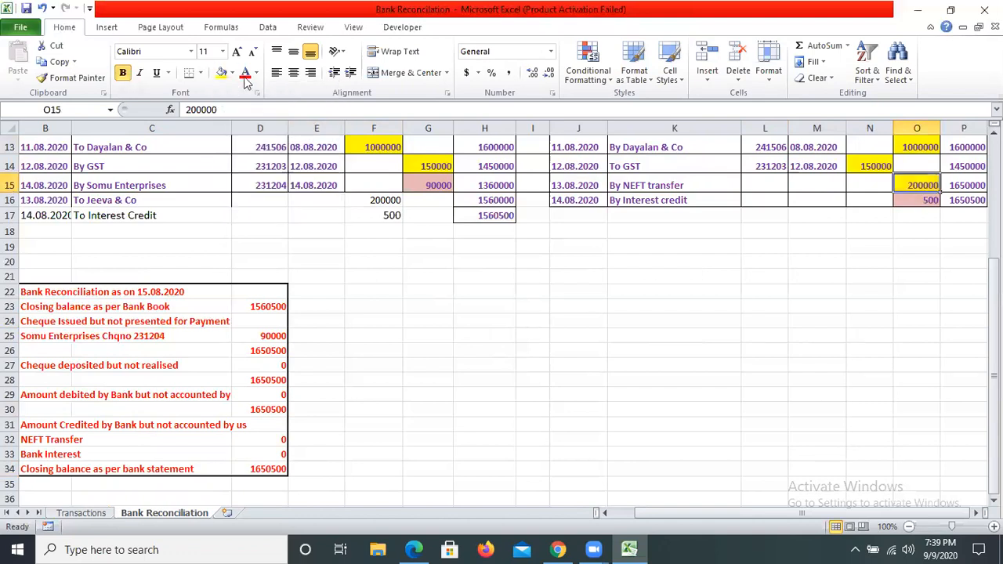
pyautogui.press('Down')
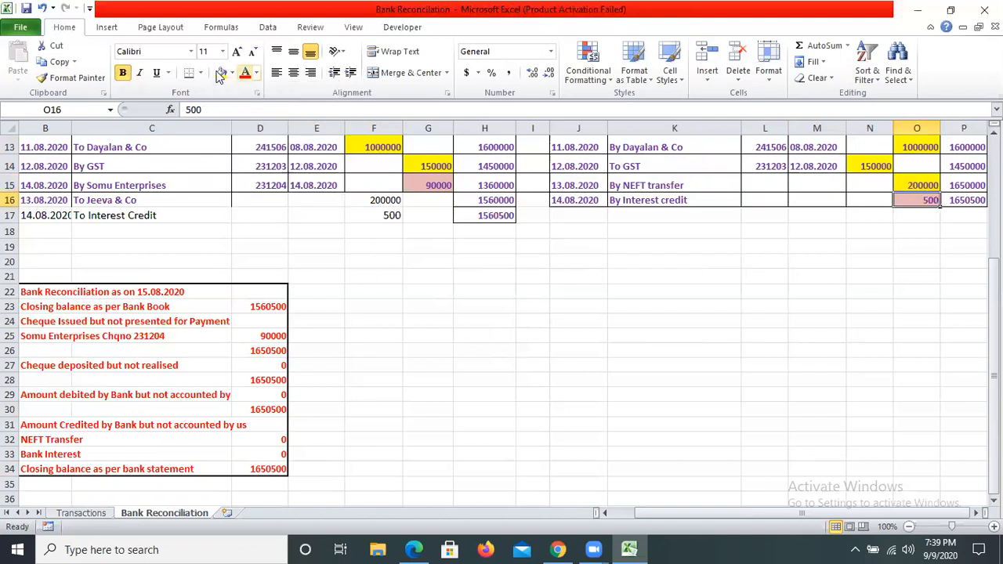
pyautogui.press('F4')
pyautogui.click(623, 254)
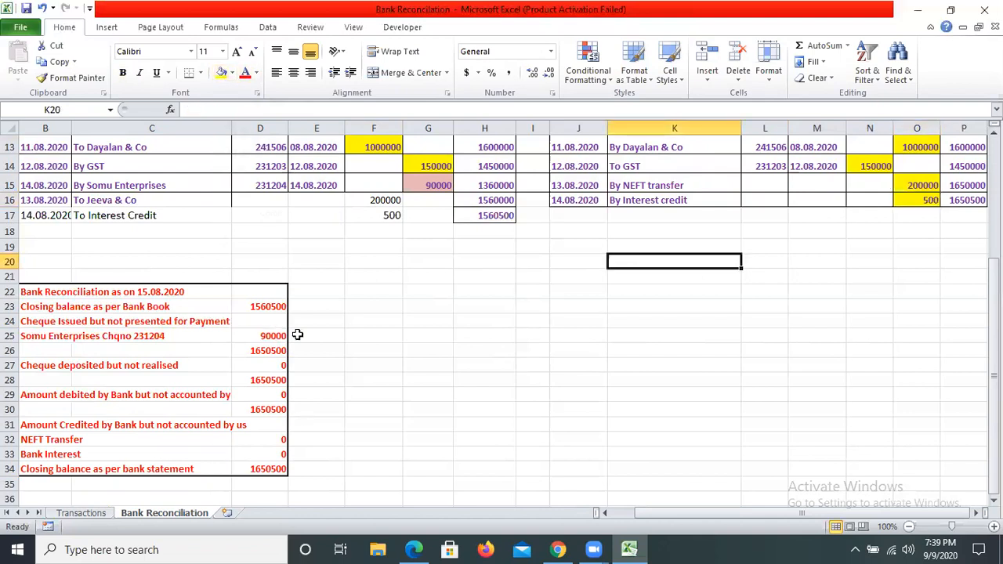
# - Compare the unpresented Somu Enterprises cheque in D25 with ledger cell G15 and the bank statement for the period
pyautogui.click(274, 335)
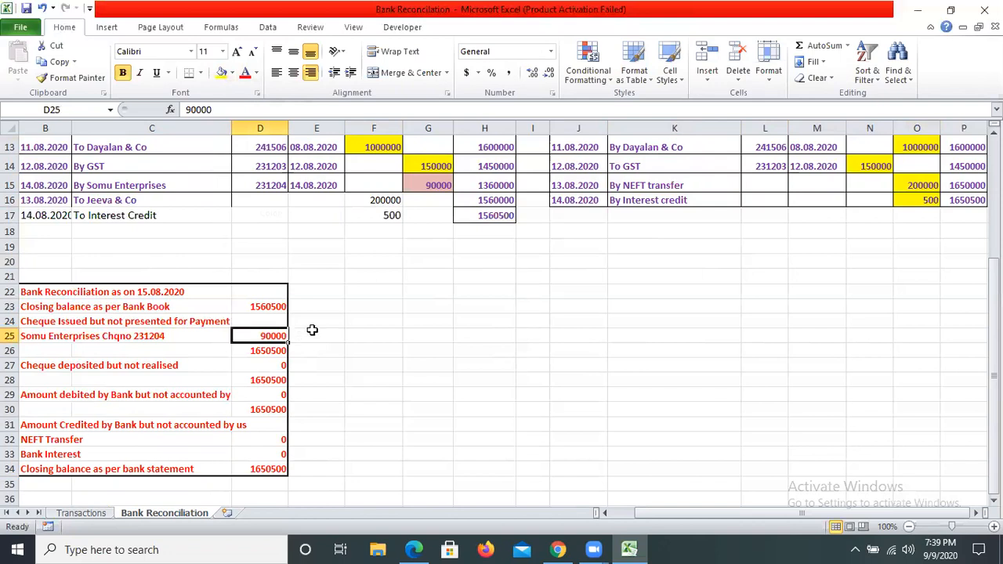
pyautogui.scroll(4, 312, 330)
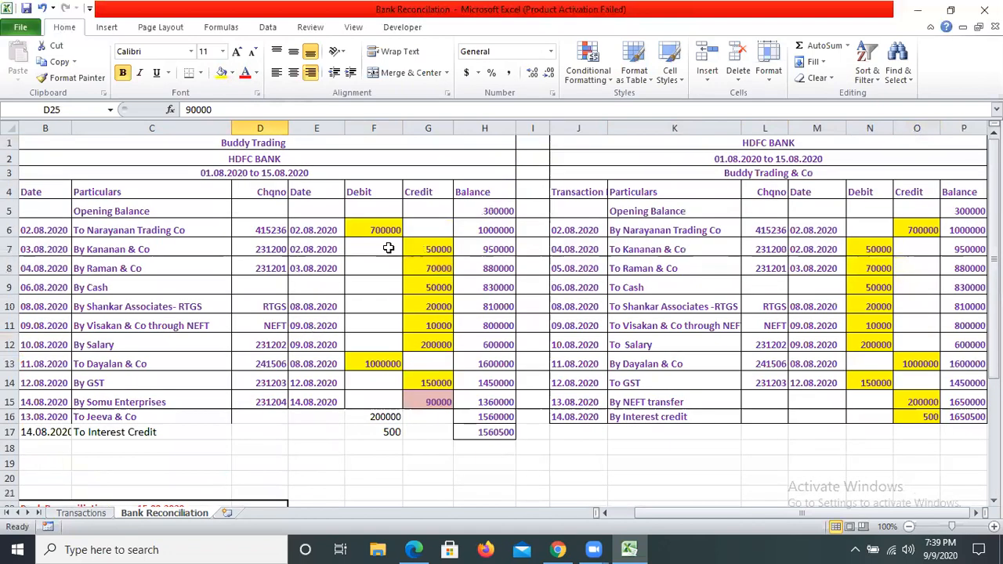
pyautogui.scroll(-2, 388, 247)
pyautogui.scroll(-1, 263, 248)
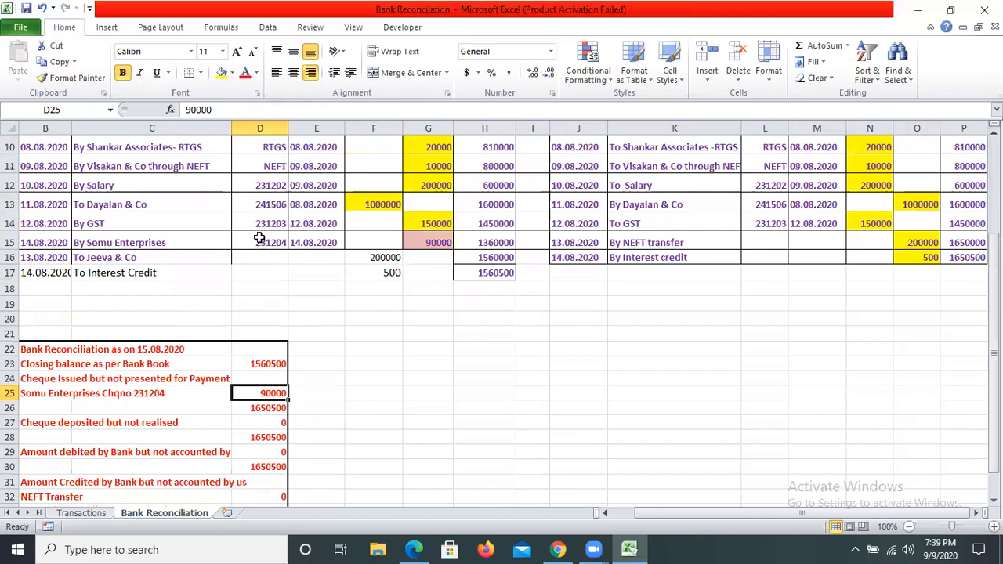
pyautogui.click(424, 242)
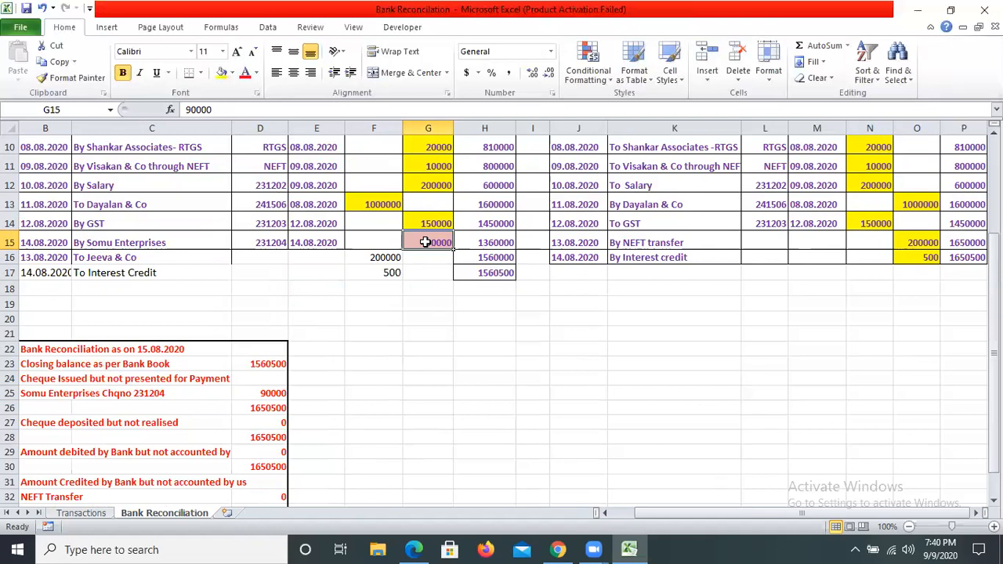
pyautogui.scroll(3, 770, 153)
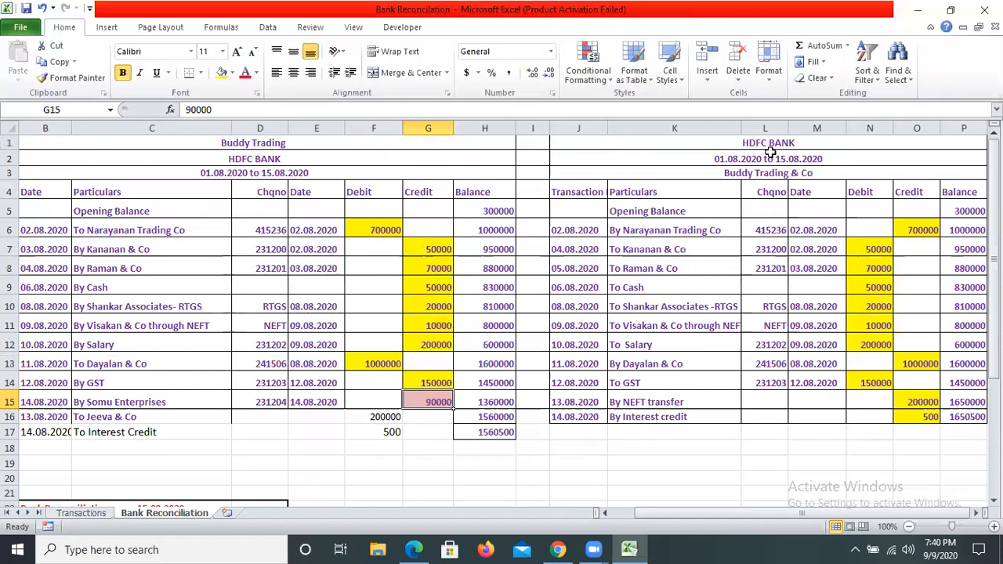
pyautogui.click(770, 157)
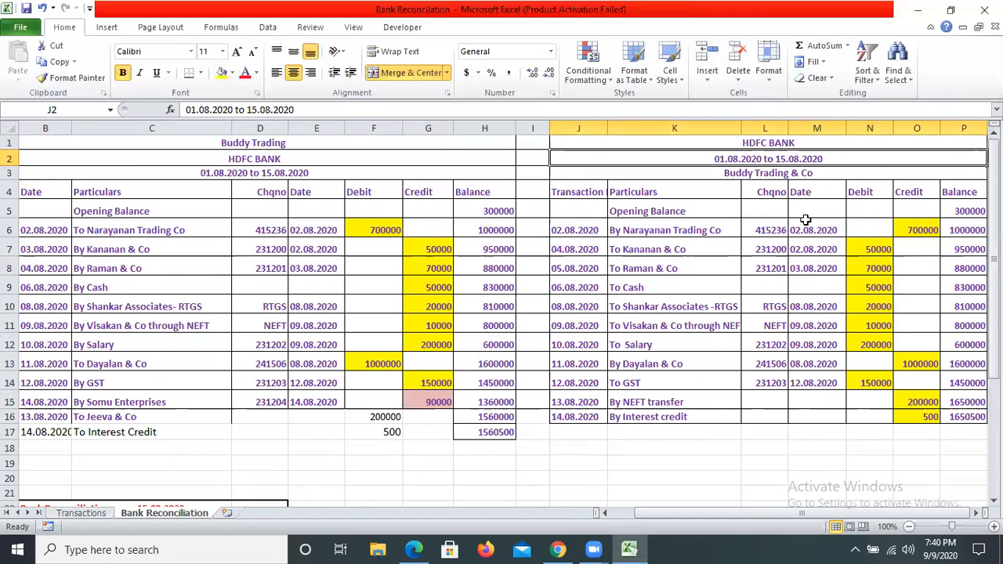
pyautogui.click(428, 399)
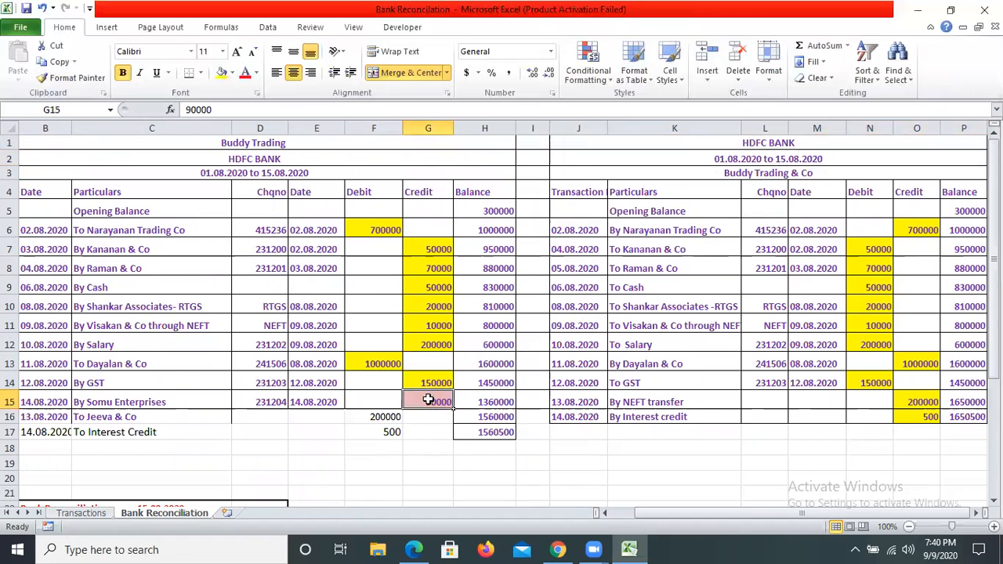
pyautogui.scroll(-3, 680, 329)
pyautogui.click(680, 325)
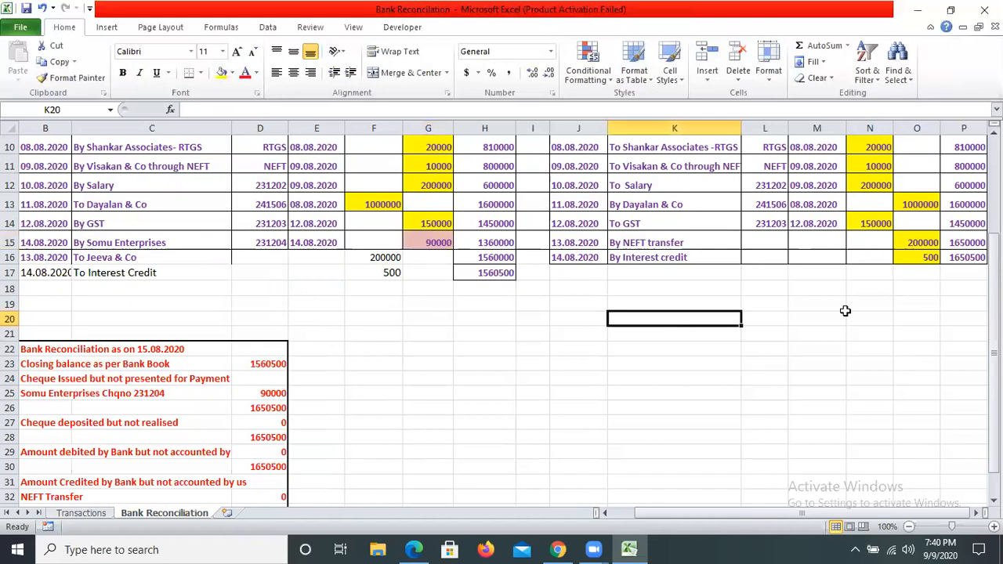
pyautogui.scroll(3, 846, 467)
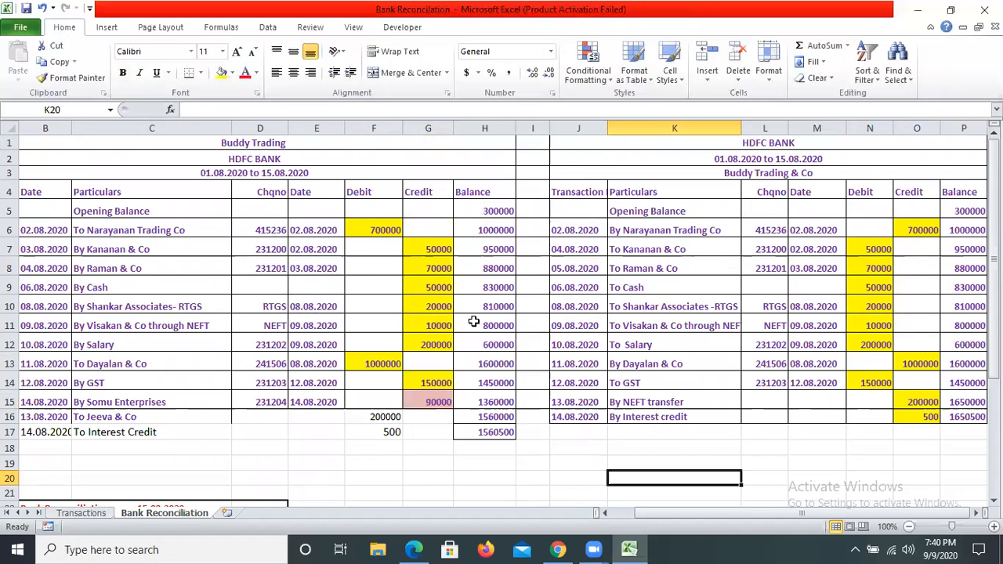
pyautogui.scroll(-2, 473, 321)
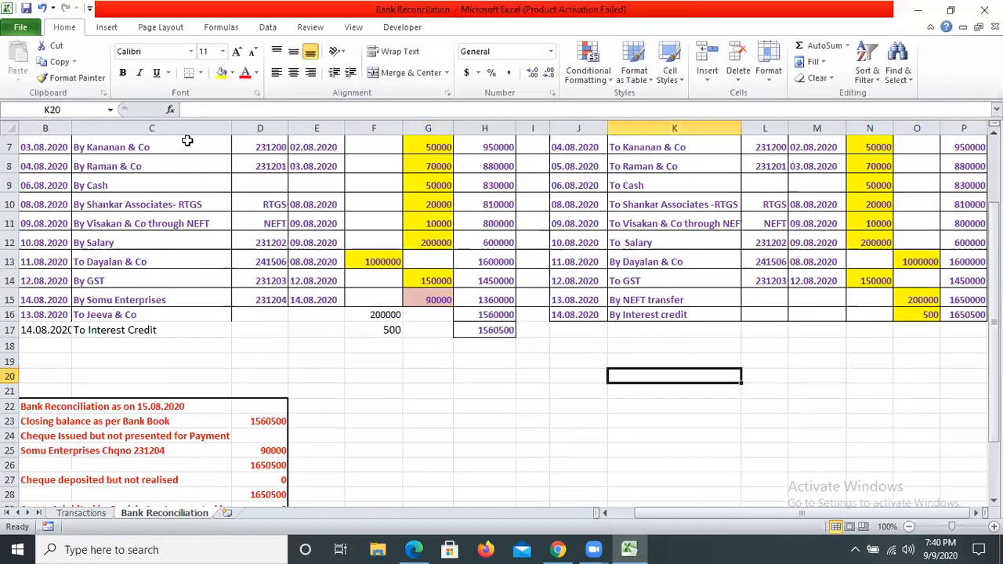
# - Apply all borders to the Buddy Trading ledger table from its heading through the Interest Credit row, A1:H17
pyautogui.scroll(2, 187, 140)
pyautogui.moveTo(189, 139); pyautogui.dragTo(189, 432)
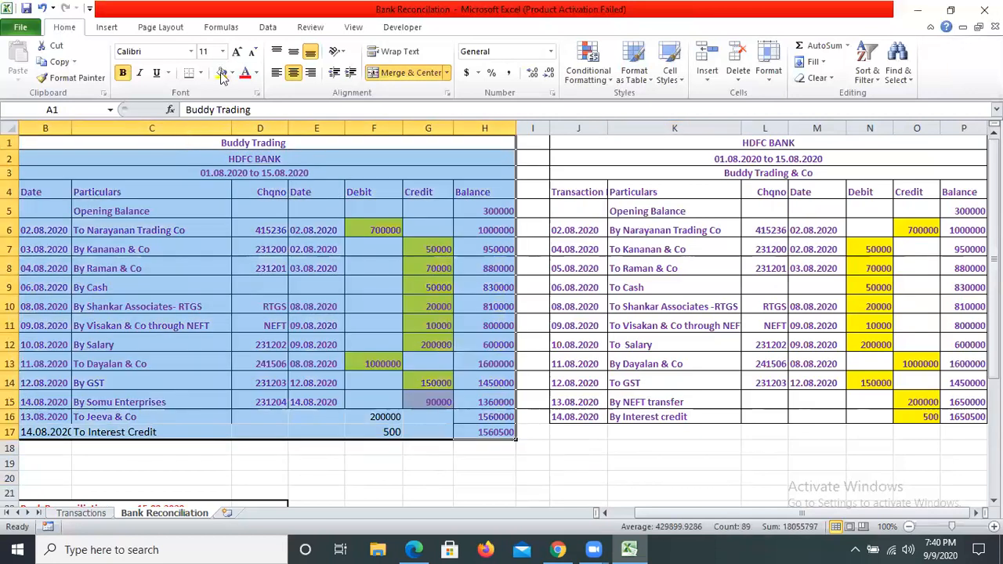
pyautogui.click(210, 189)
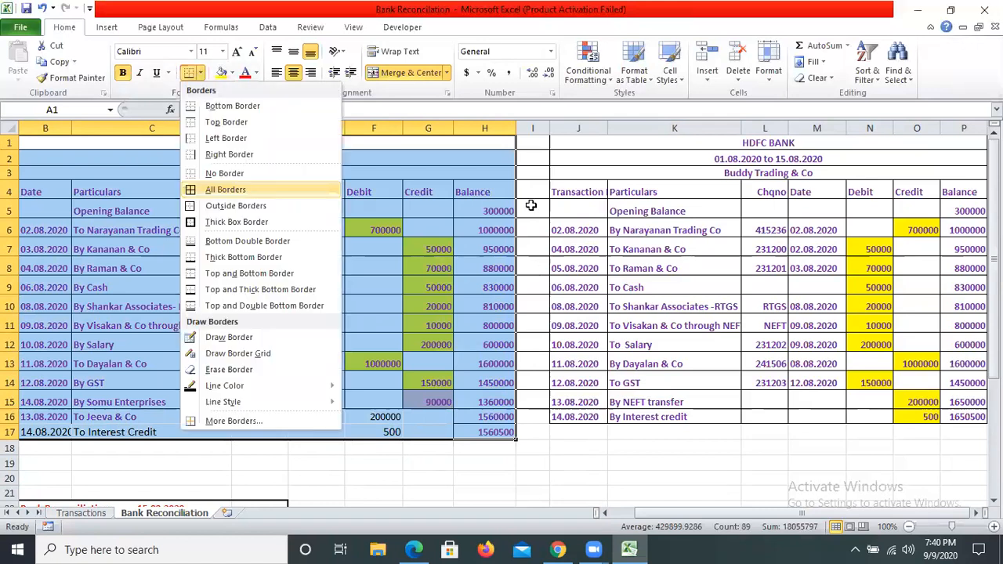
pyautogui.click(694, 305)
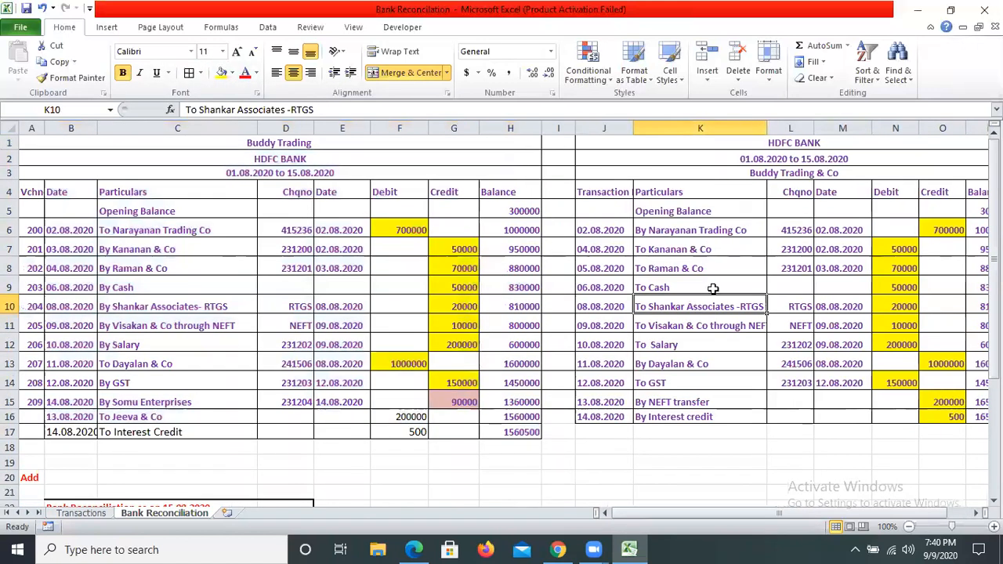
# - Select the HDFC bank statement table from its heading through the Interest credit row, J1:P16, and review it against the ledger
pyautogui.click(689, 139)
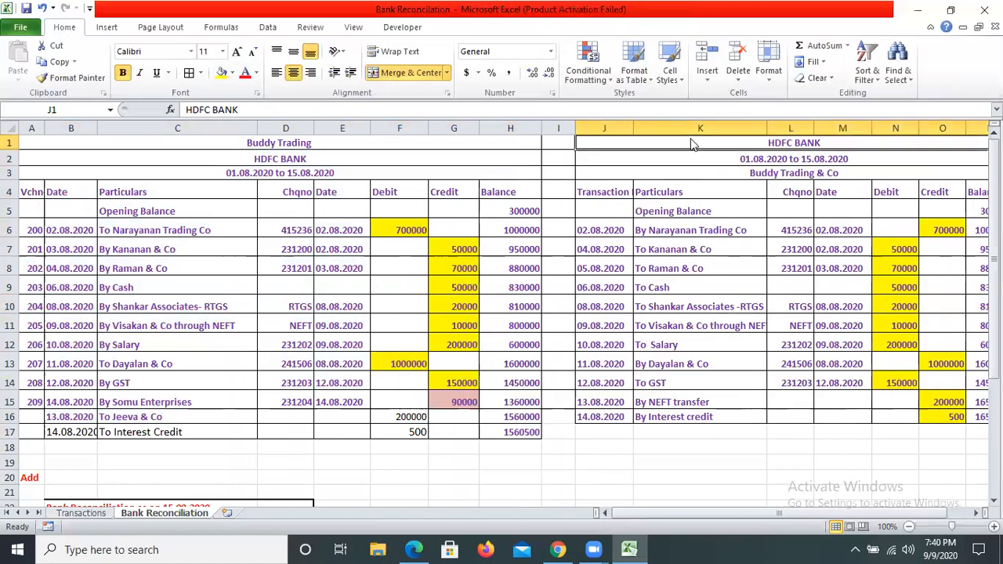
pyautogui.hotkey('shift', 'Down')
pyautogui.hotkey('shift', 'Down')
pyautogui.hotkey('shift', 'Down')
pyautogui.hotkey('shift', 'Down')
pyautogui.hotkey('shift', 'Down')
pyautogui.hotkey('shift', 'Down')
pyautogui.hotkey('shift', 'Down')
pyautogui.hotkey('shift', 'Down')
pyautogui.hotkey('shift', 'Down')
pyautogui.hotkey('shift', 'Down')
pyautogui.hotkey('shift', 'Down')
pyautogui.hotkey('shift', 'Down')
pyautogui.hotkey('shift', 'Down')
pyautogui.hotkey('shift', 'Down')
pyautogui.hotkey('shift', 'Down')
pyautogui.hotkey('shift', 'Down')
pyautogui.hotkey('shift', 'Up')
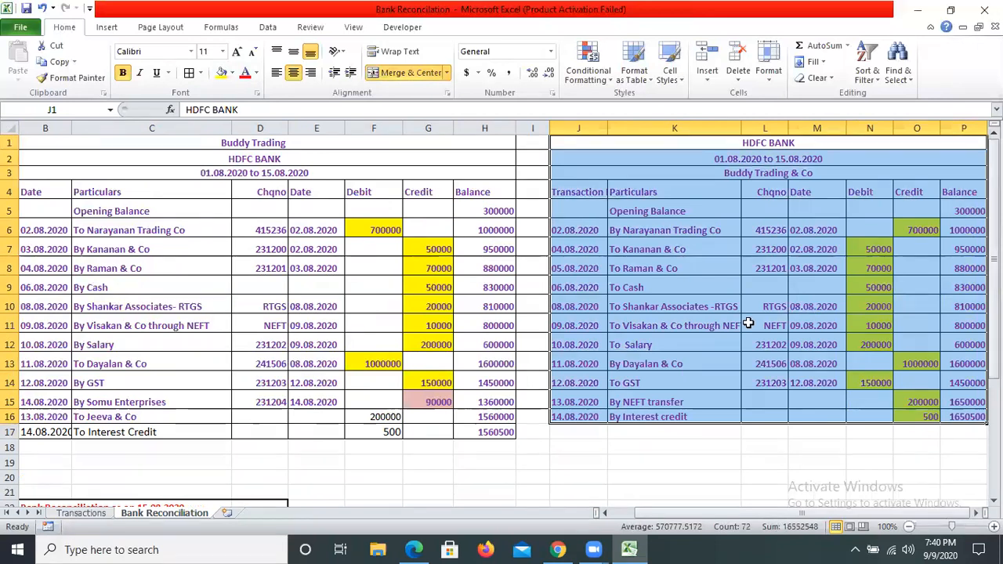
pyautogui.scroll(-3, 754, 321)
pyautogui.scroll(3, 781, 318)
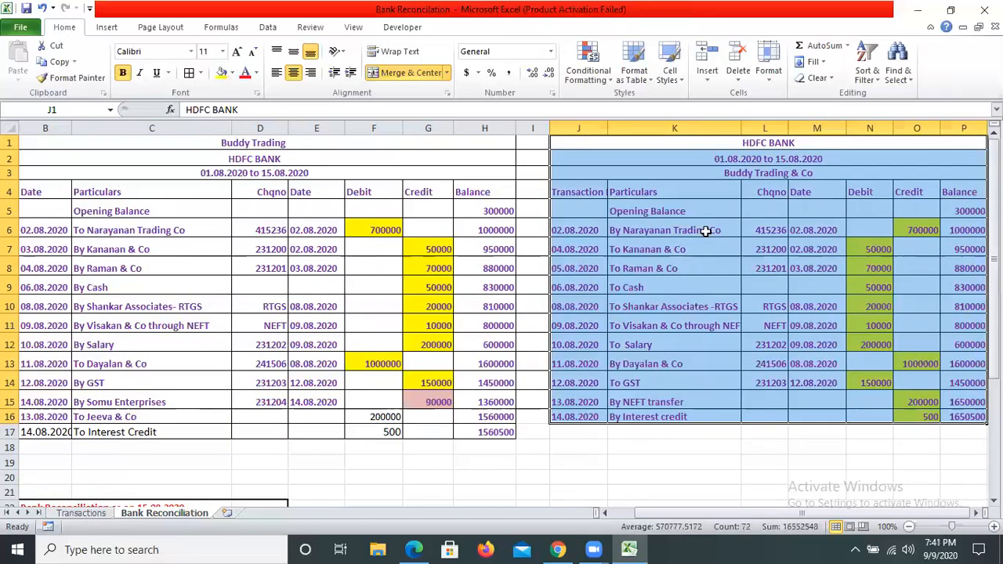
# - Compare the Narayanan Trading Co cheque number in ledger cell D6 with bank statement cell L6, and check the other ledger references
pyautogui.click(769, 230)
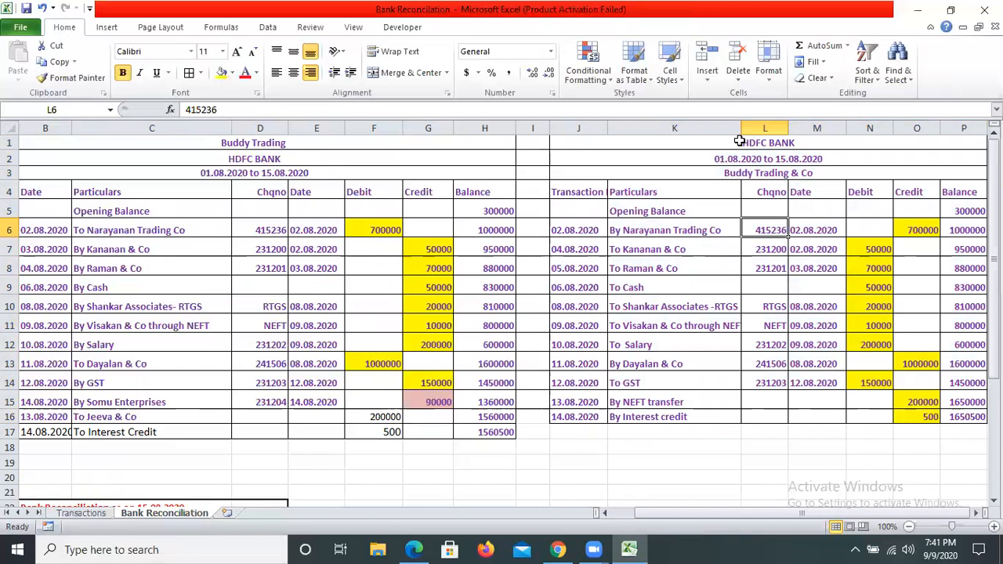
pyautogui.click(268, 223)
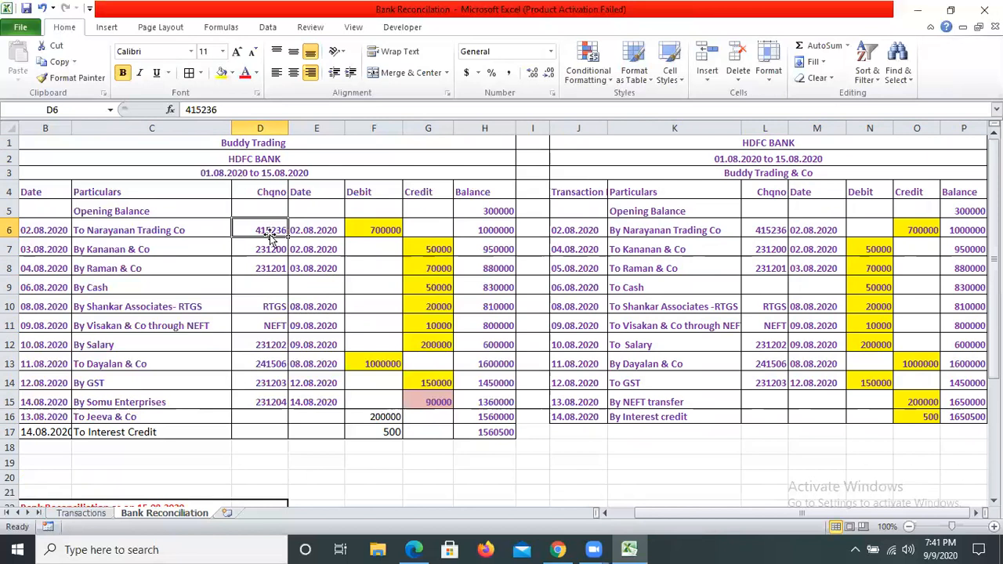
pyautogui.click(779, 230)
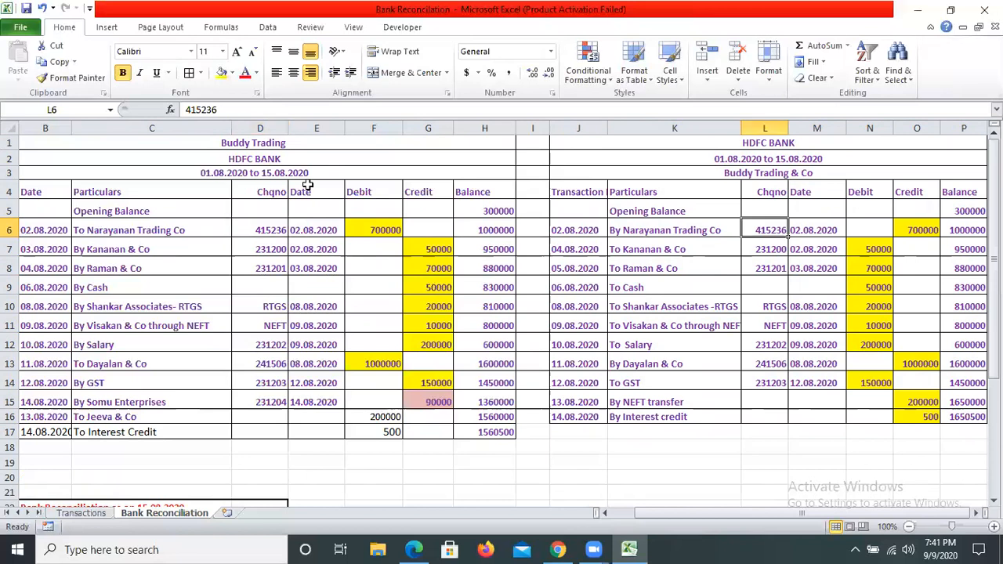
pyautogui.click(268, 249)
pyautogui.click(260, 323)
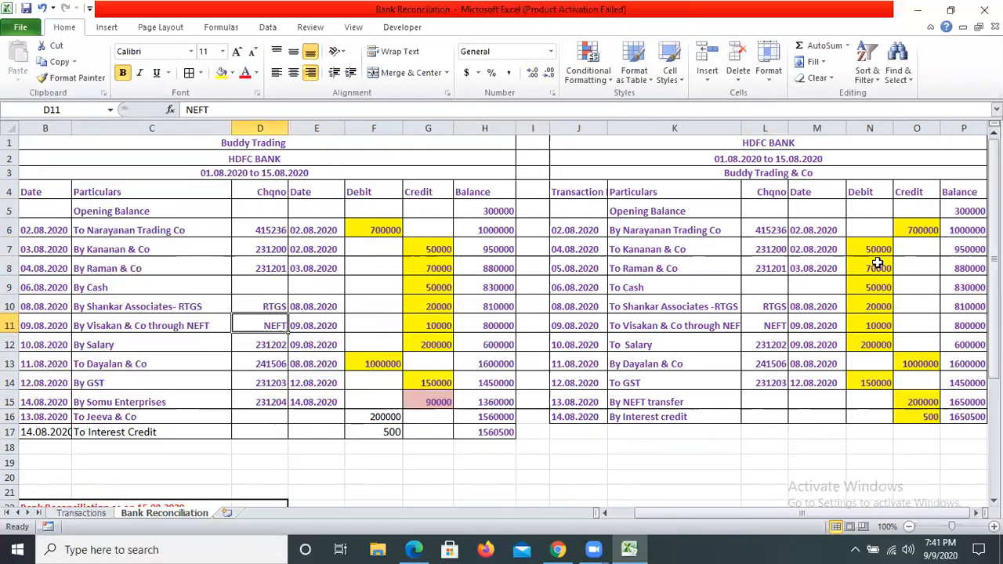
pyautogui.click(775, 227)
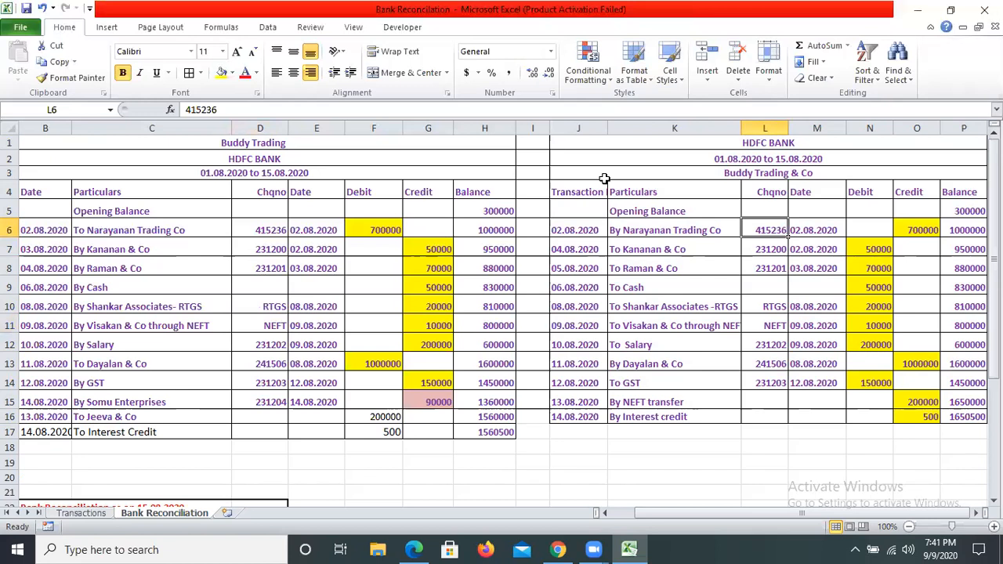
pyautogui.click(276, 230)
pyautogui.click(766, 230)
pyautogui.scroll(-2, 407, 290)
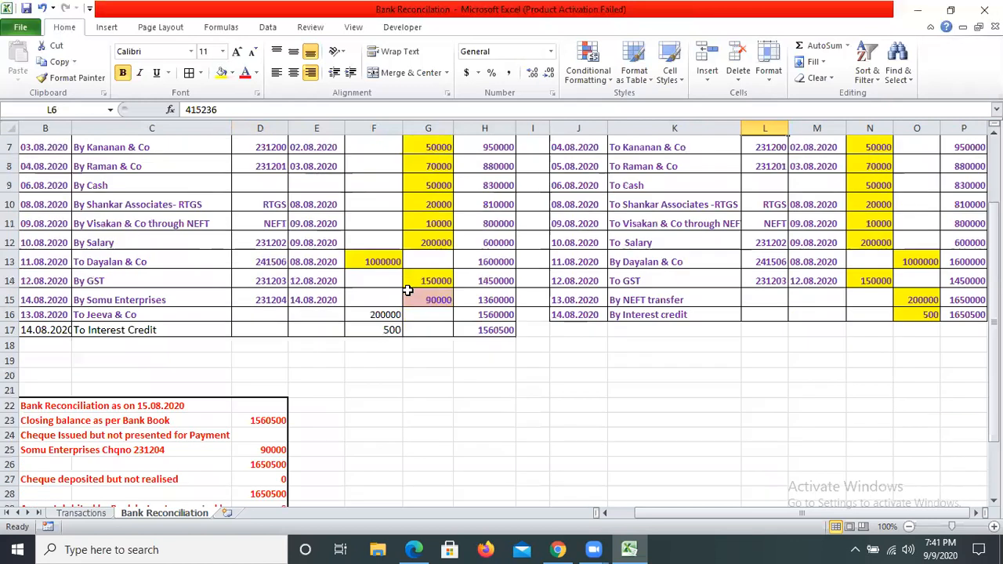
pyautogui.scroll(2, 408, 290)
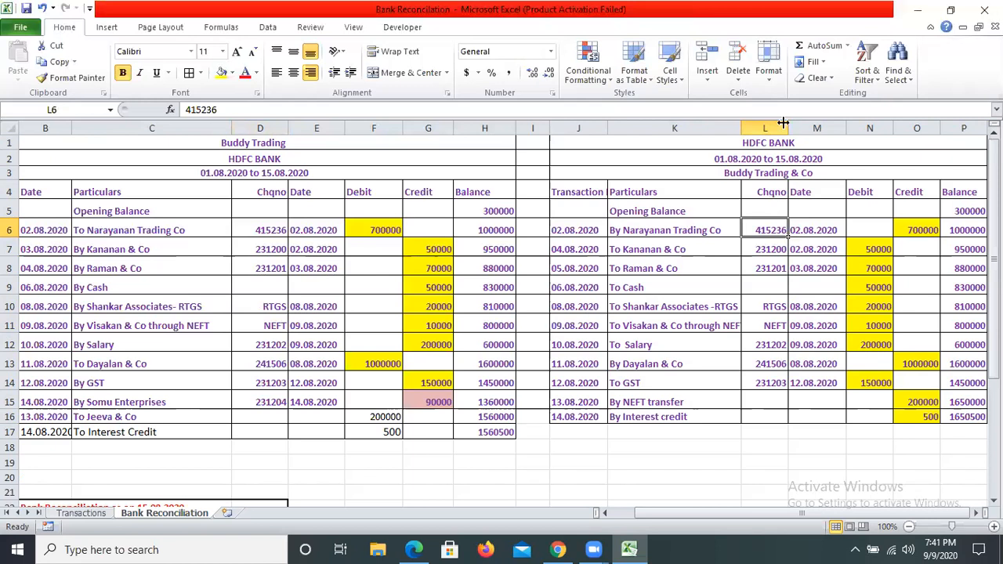
# - Check the ledger's cheque numbers down to the Salary entry against the bank statement, and review the reconciliation statement below
pyautogui.click(768, 209)
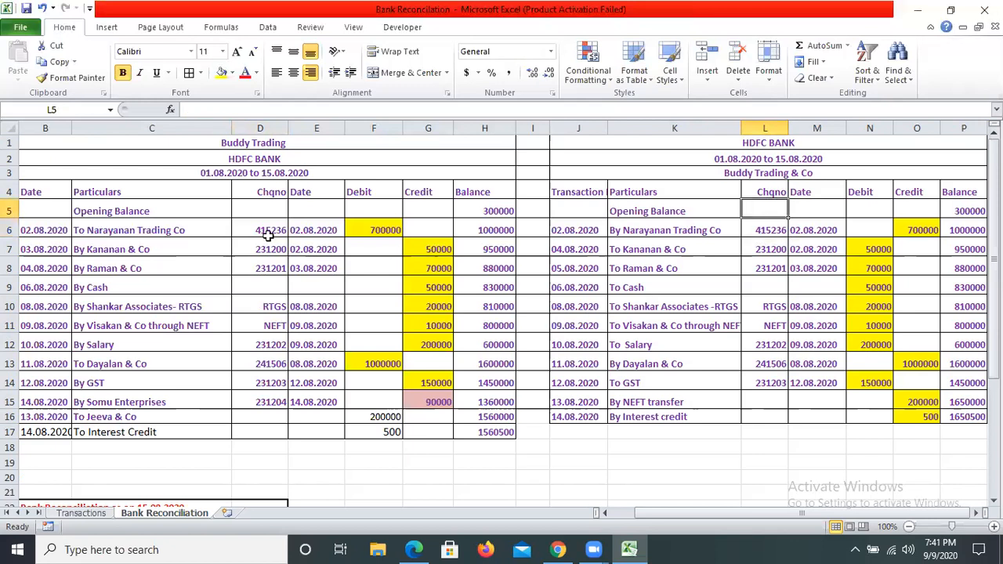
pyautogui.click(260, 229)
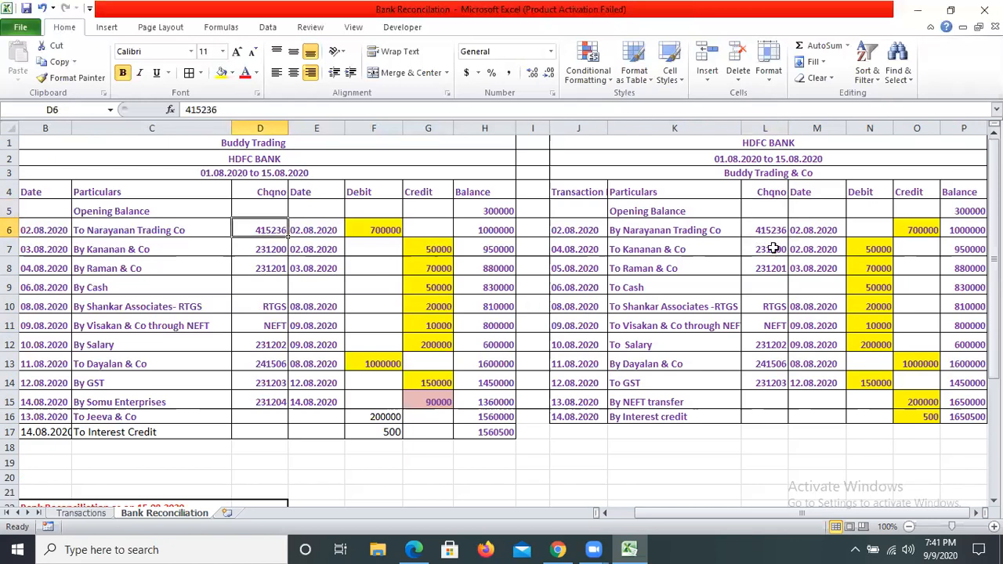
pyautogui.click(268, 255)
pyautogui.click(736, 304)
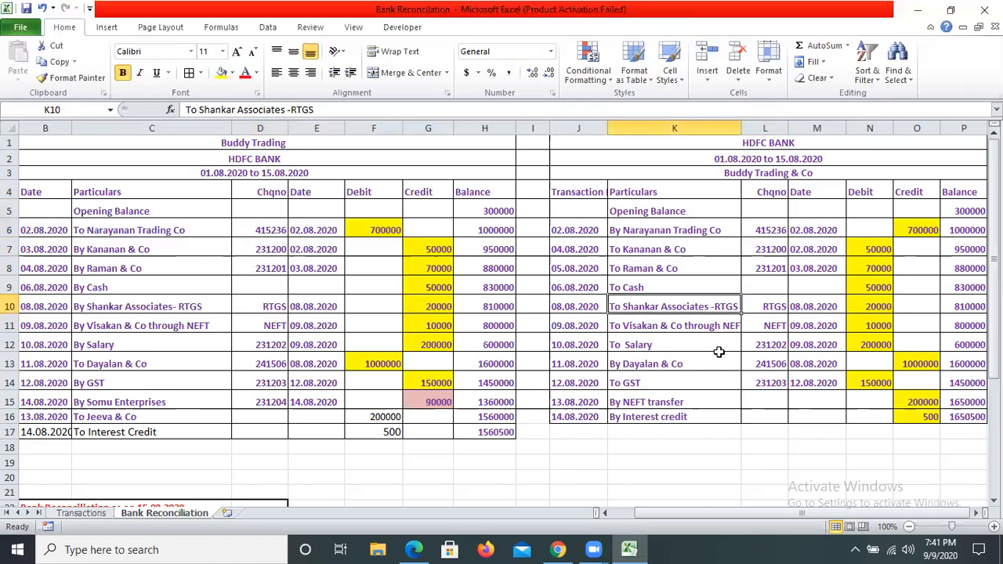
pyautogui.click(257, 335)
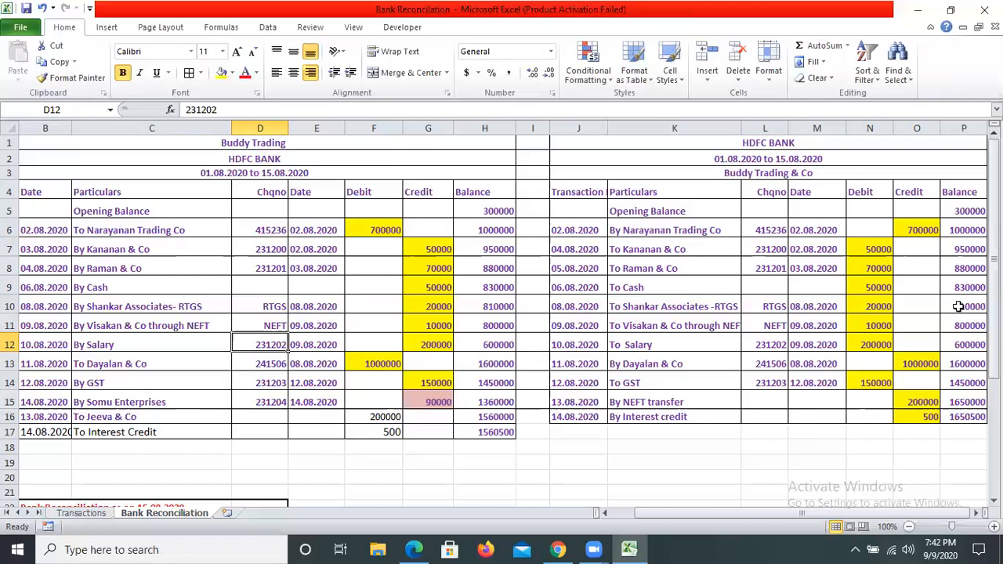
pyautogui.scroll(-4, 957, 306)
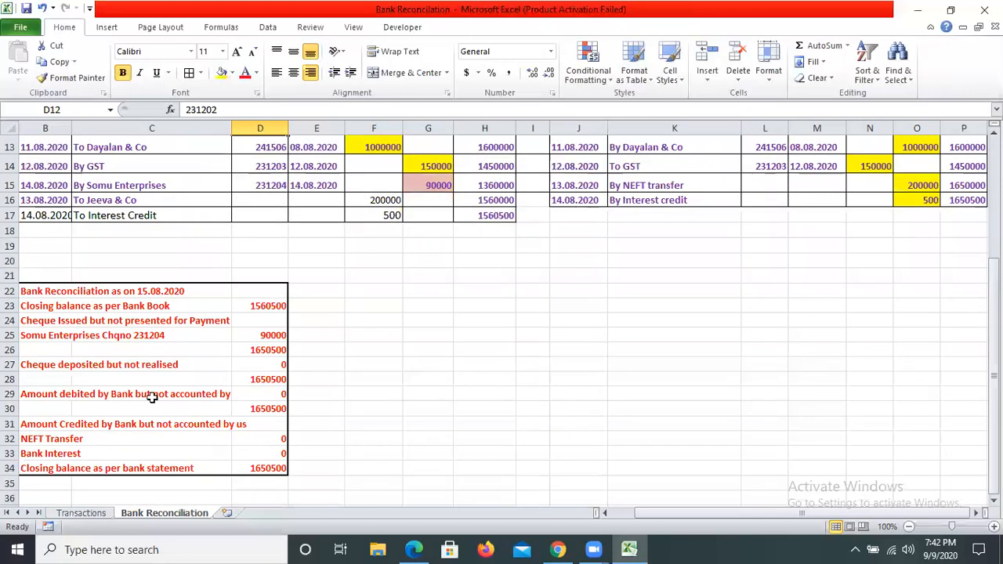
pyautogui.scroll(4, 305, 324)
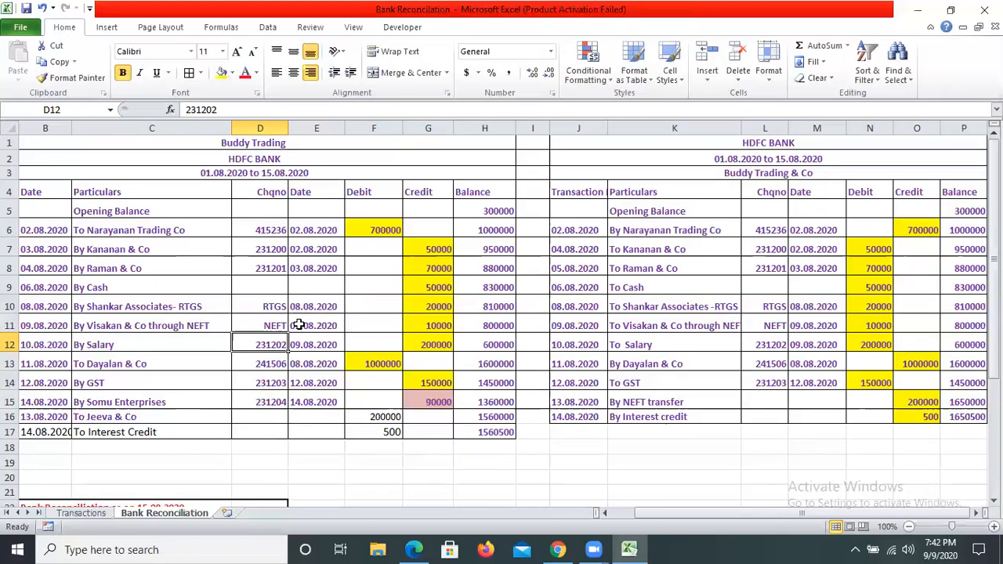